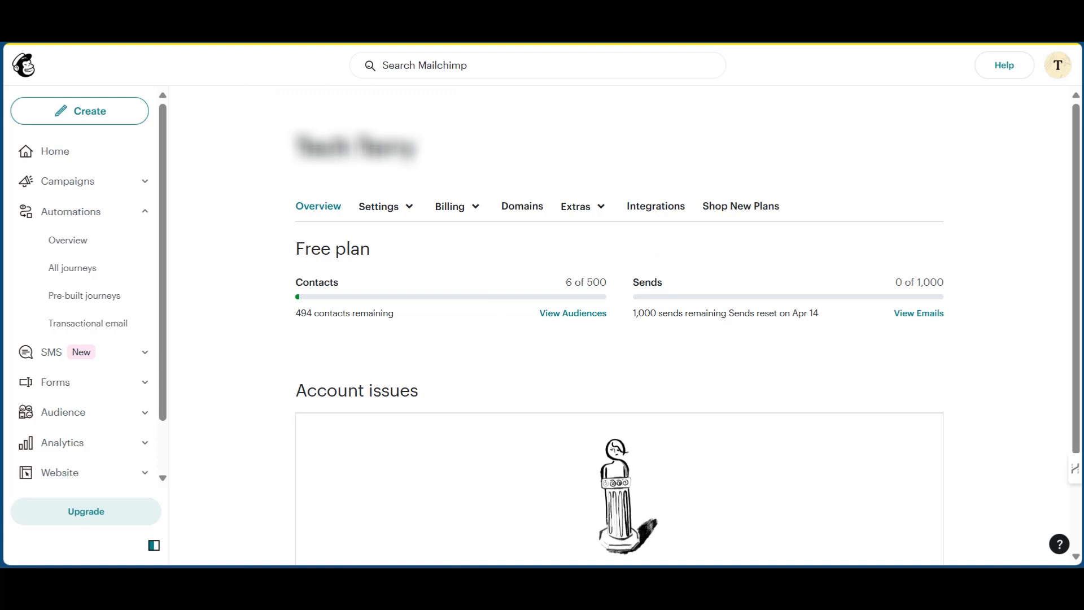
- Create a new landing page named 'Time Glass' and continue to template selection
scroll(798, 425, "down", 2)
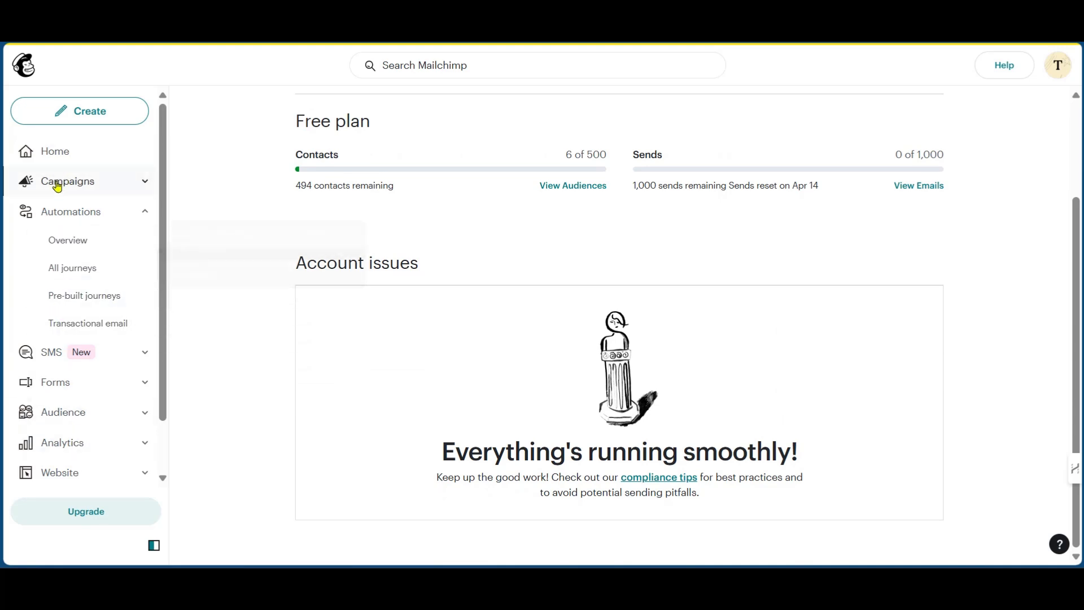
scroll(43, 254, "down", 1)
scroll(43, 367, "up", 1)
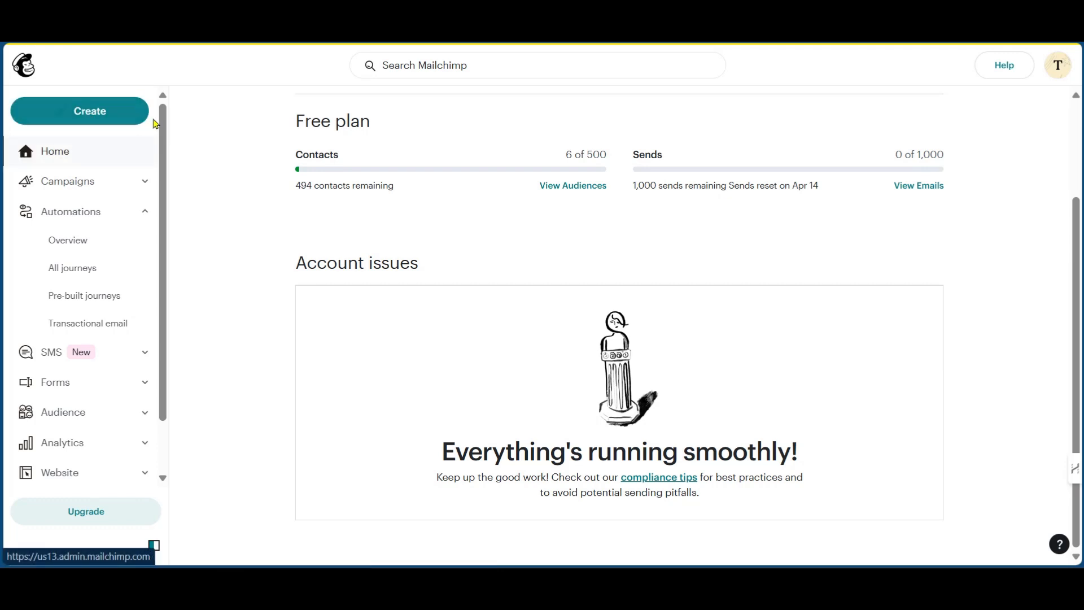
left_click(108, 115)
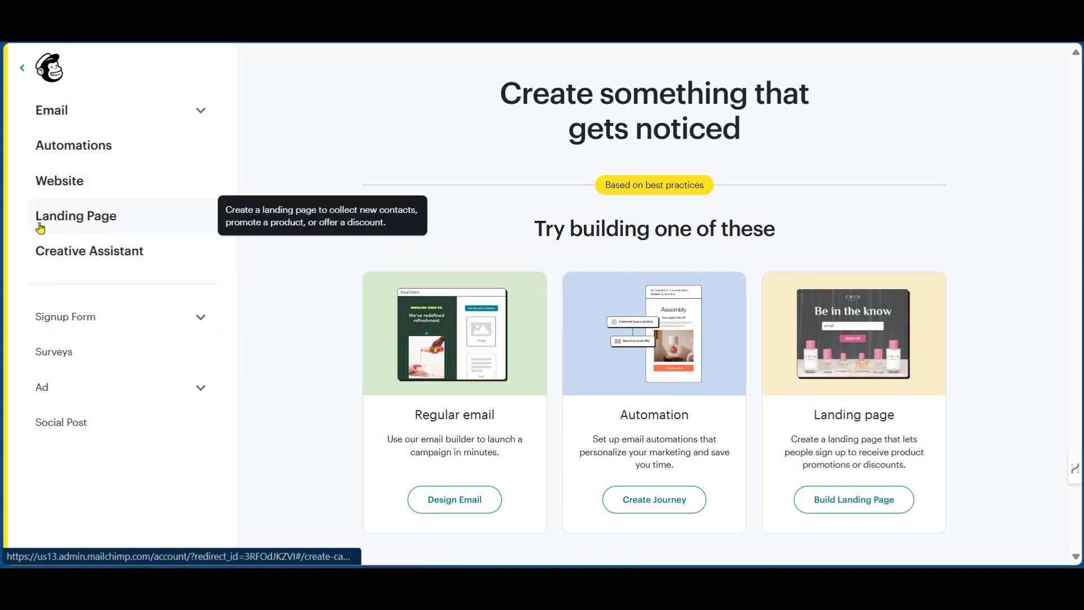
left_click(851, 345)
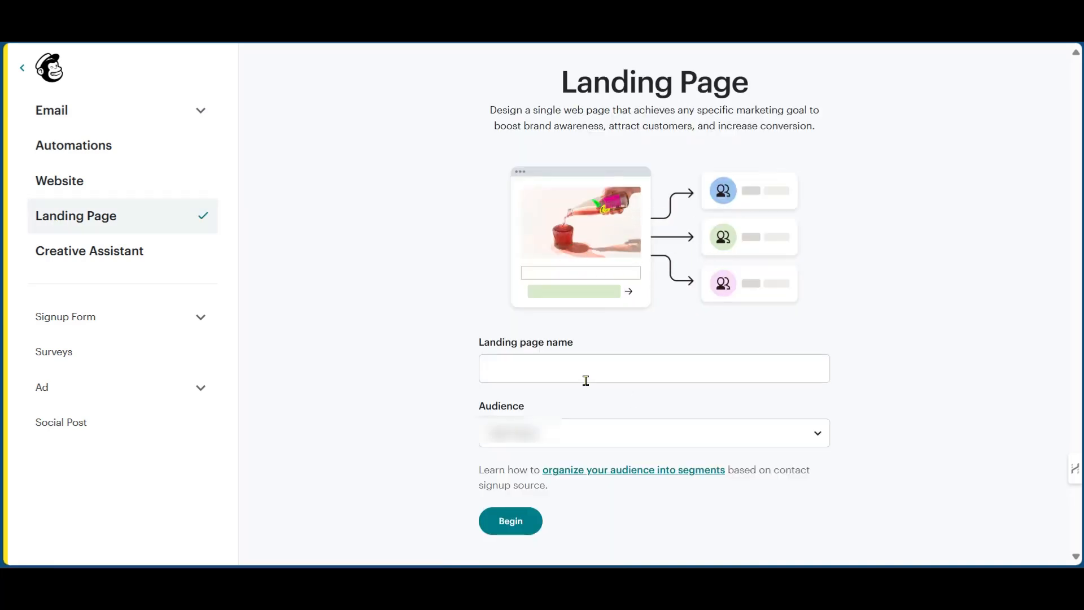
left_click(572, 370)
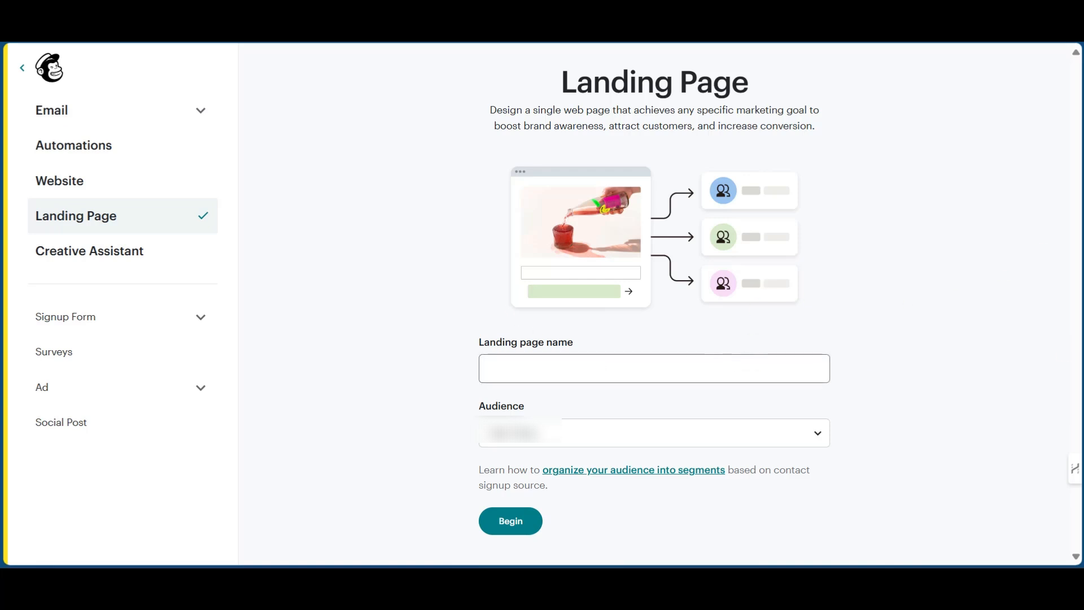
type("Time Glass")
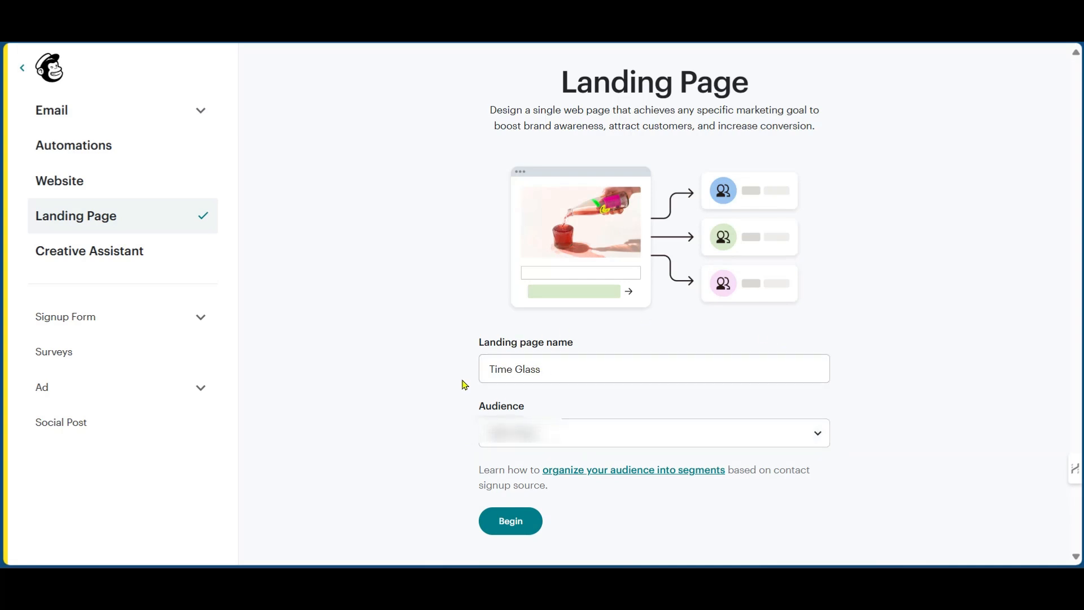
left_click(505, 530)
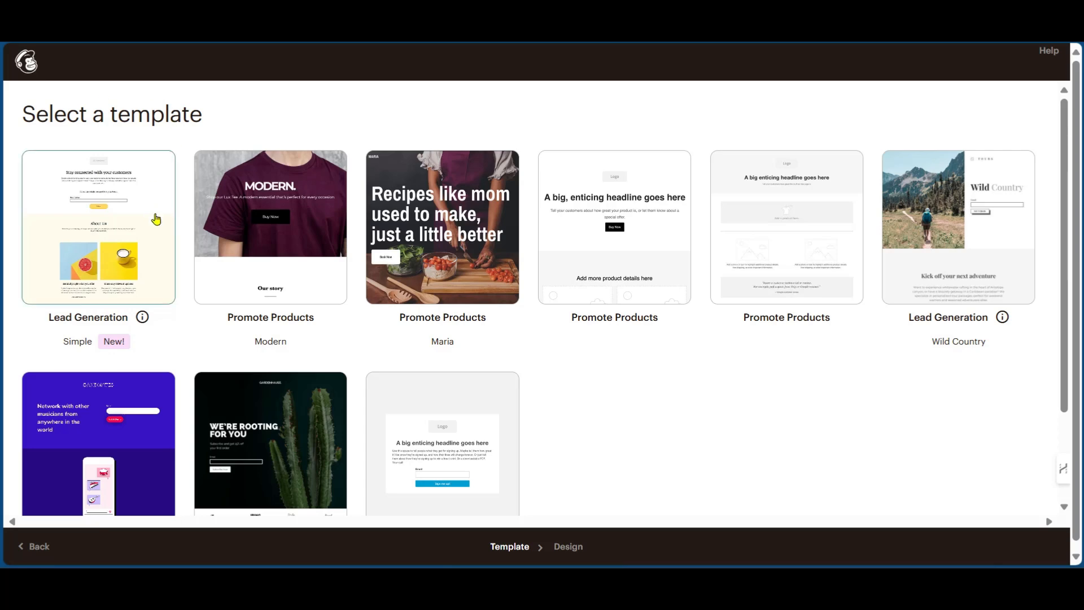
- Choose the Modern (Promote Products) template for the Time Glass page
scroll(284, 330, "down", 2)
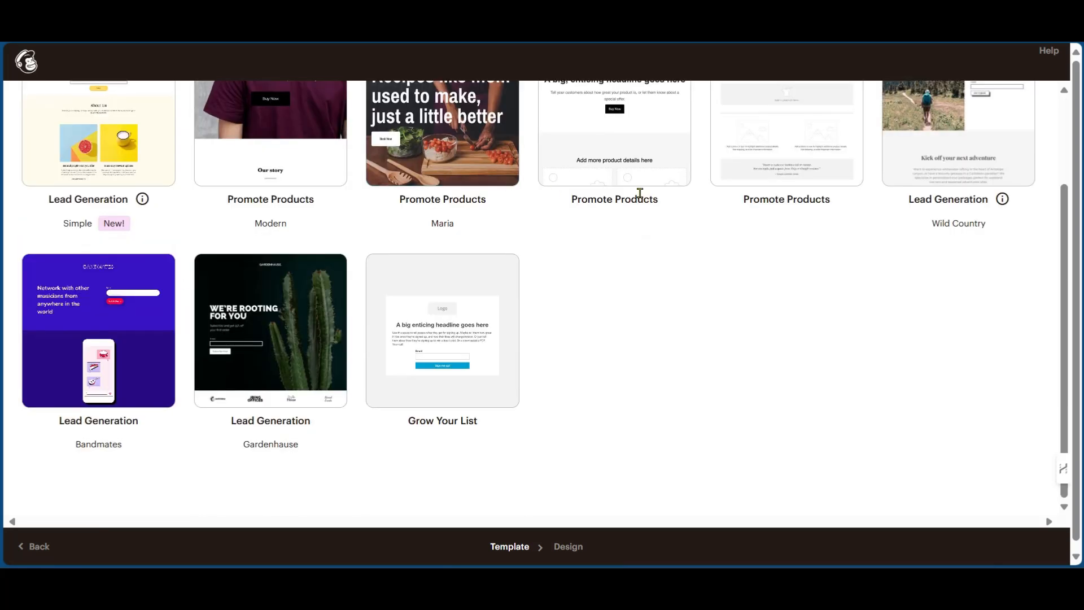
scroll(350, 261, "up", 2)
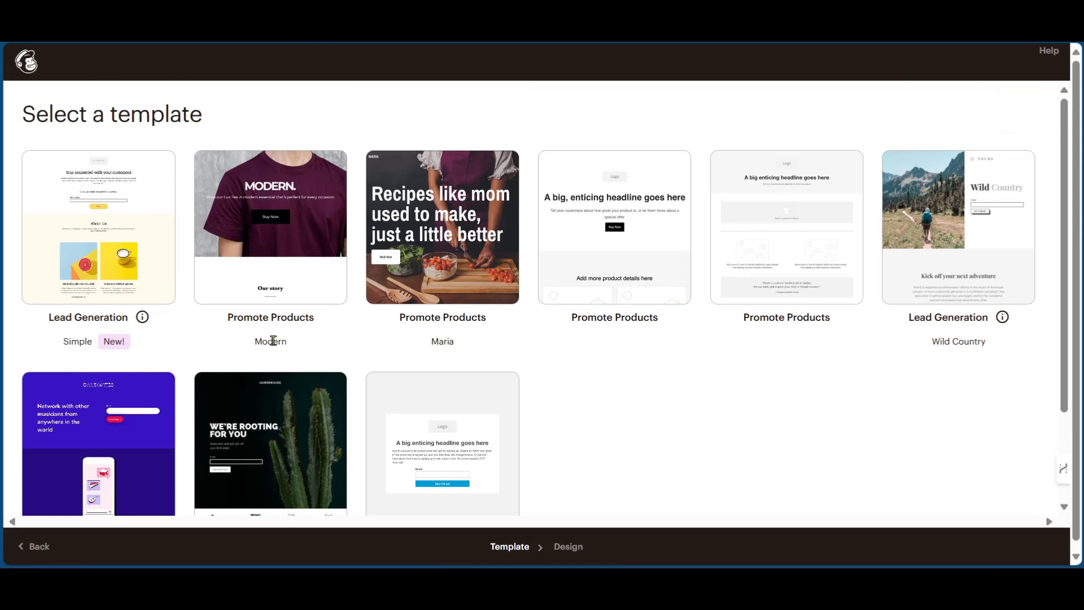
left_click(257, 296)
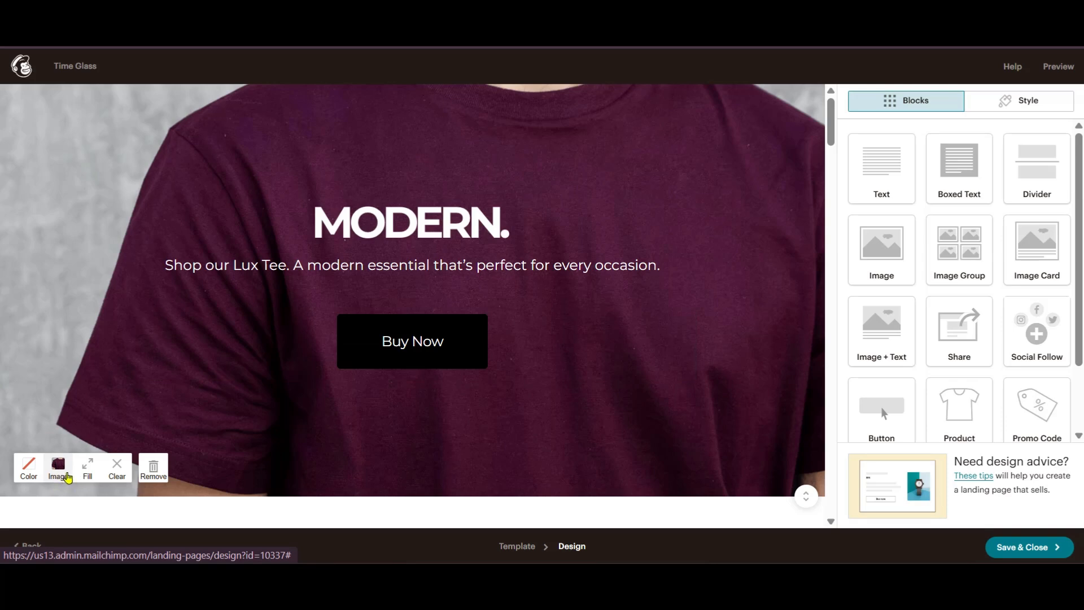
- Upload the photo pexels-pixabay-267394.jpg for the hero background
left_click(59, 470)
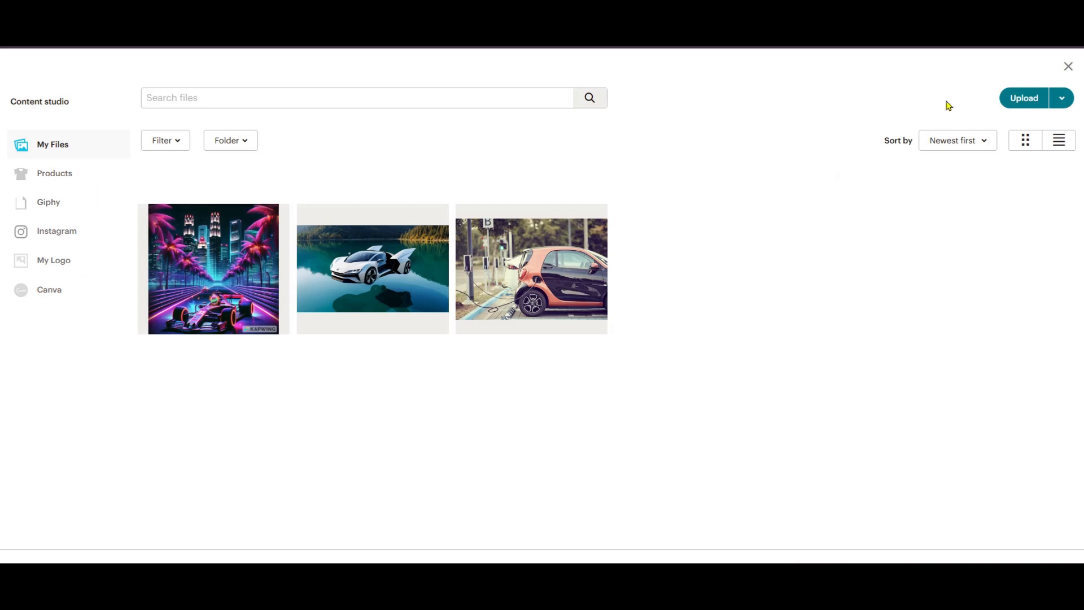
left_click(1024, 98)
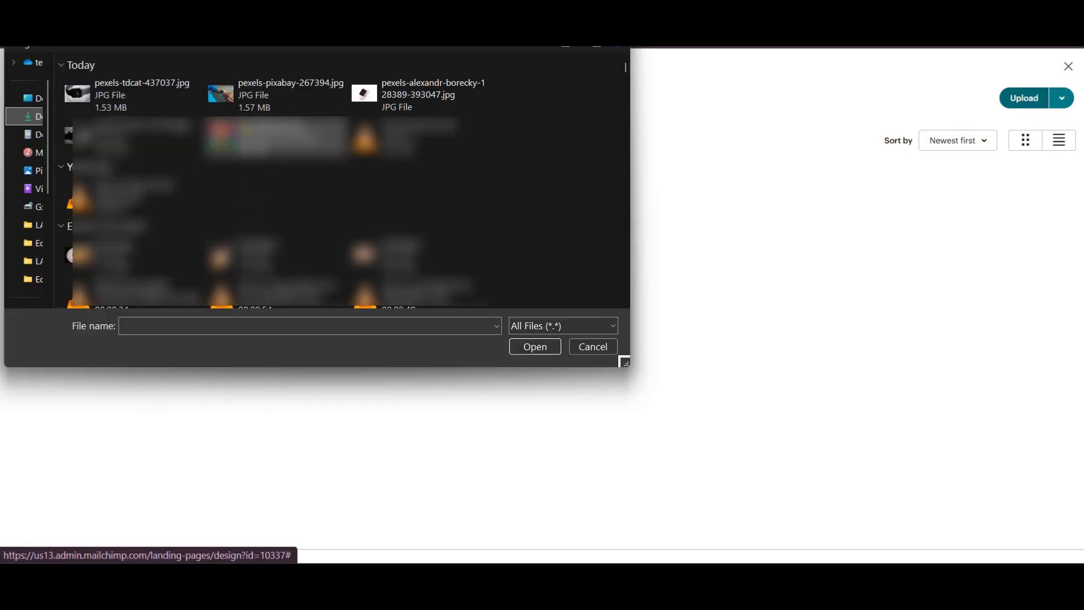
left_click(268, 96)
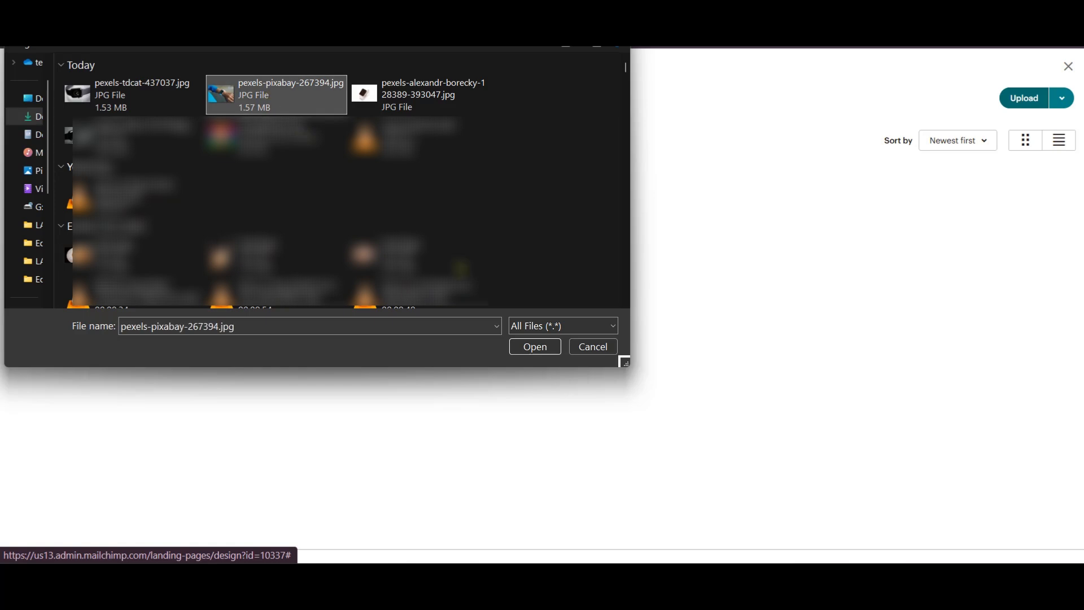
left_click(537, 347)
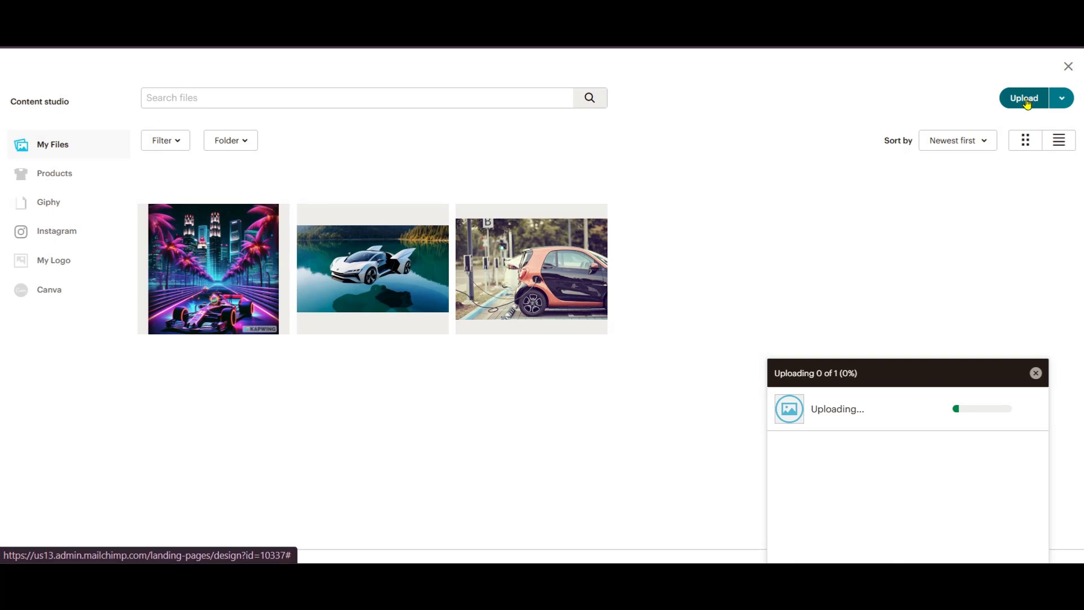
- Upload more watch photos, including pexels-tdcat-437037.jpg, and insert the wristwatch image as hero background
left_click(1026, 103)
left_click(135, 97)
left_click(136, 136, "ctrl")
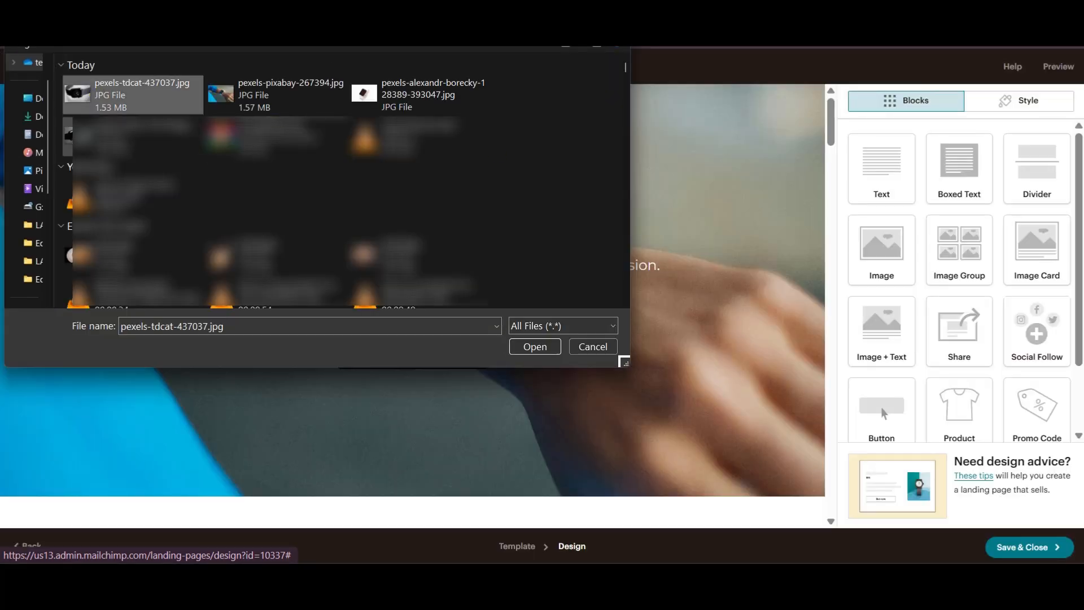
left_click(418, 95, "ctrl")
left_click(536, 346)
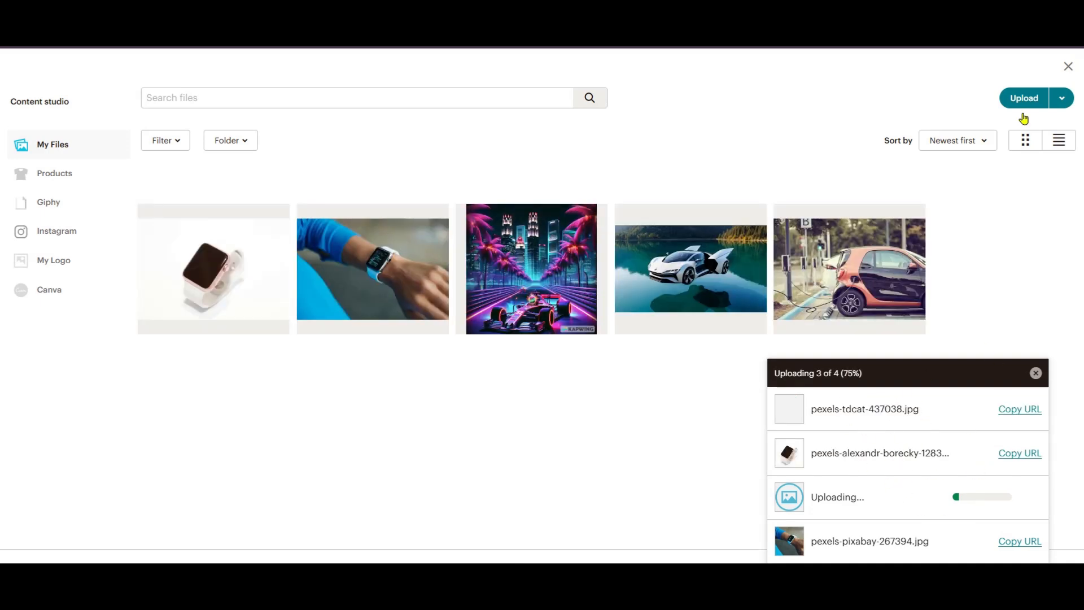
left_click(1068, 68)
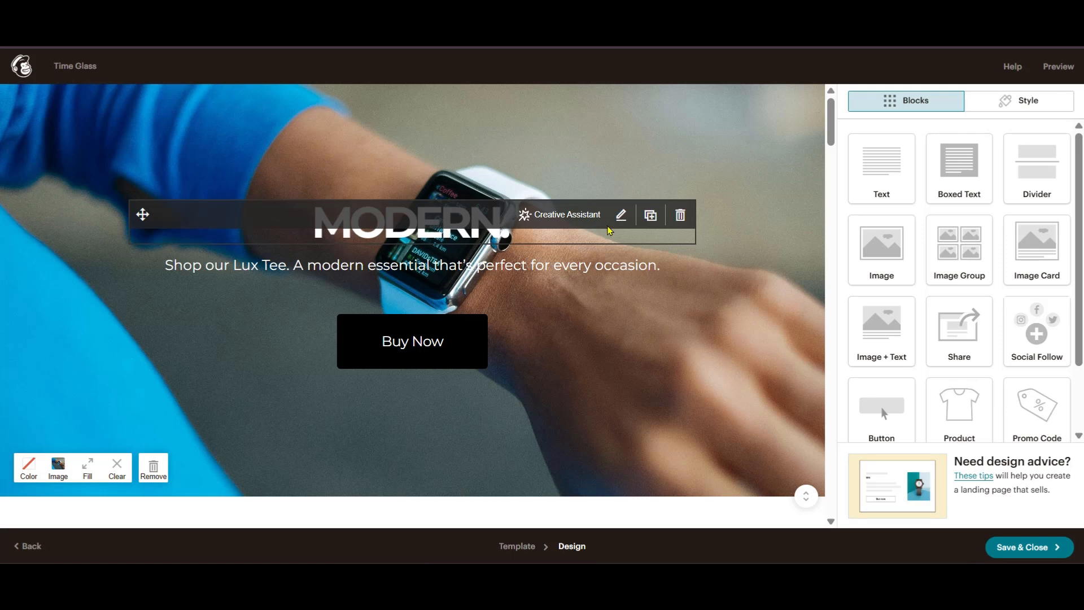
- Lower the MODERN heading image's display size and briefly try the image editor's Text tool
left_click(620, 215)
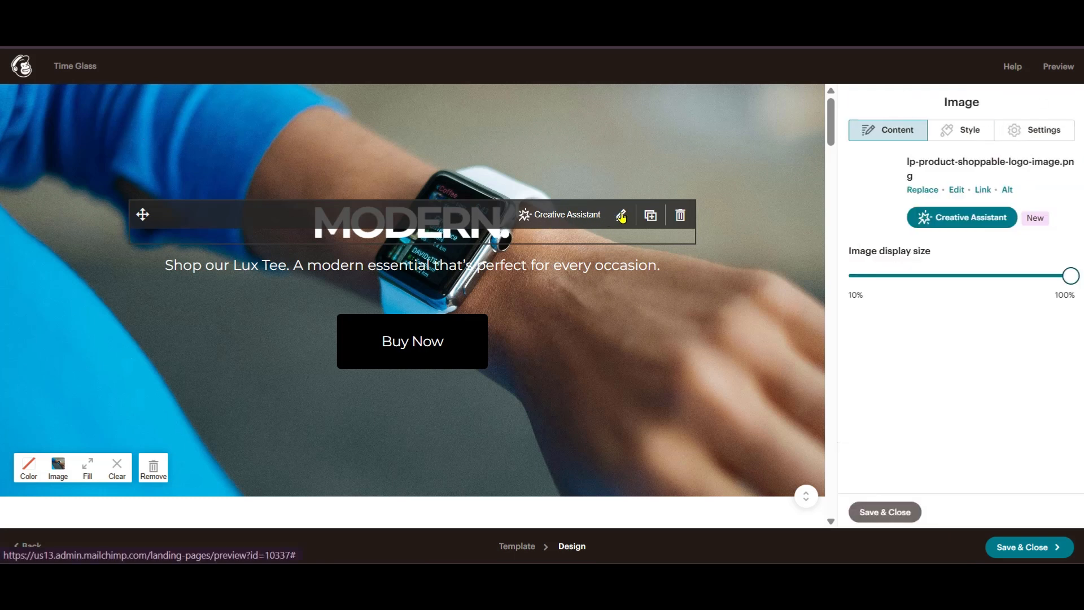
mouse_move(1068, 275)
left_mouse_down()
mouse_move(895, 282)
mouse_move(1071, 281)
mouse_move(1043, 287)
left_mouse_up()
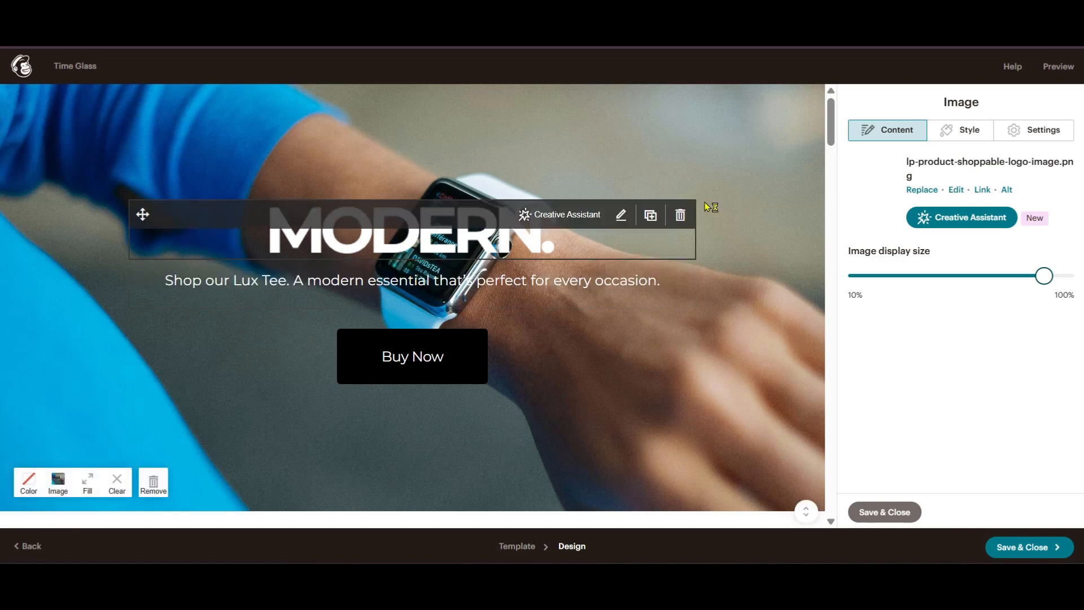
left_click(959, 190)
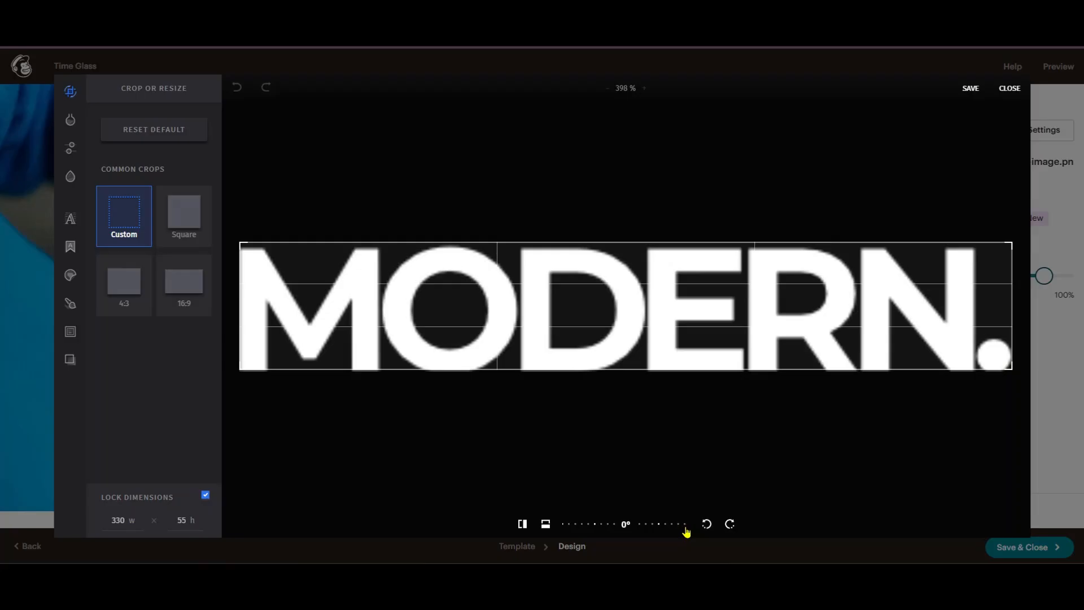
mouse_move(70, 164)
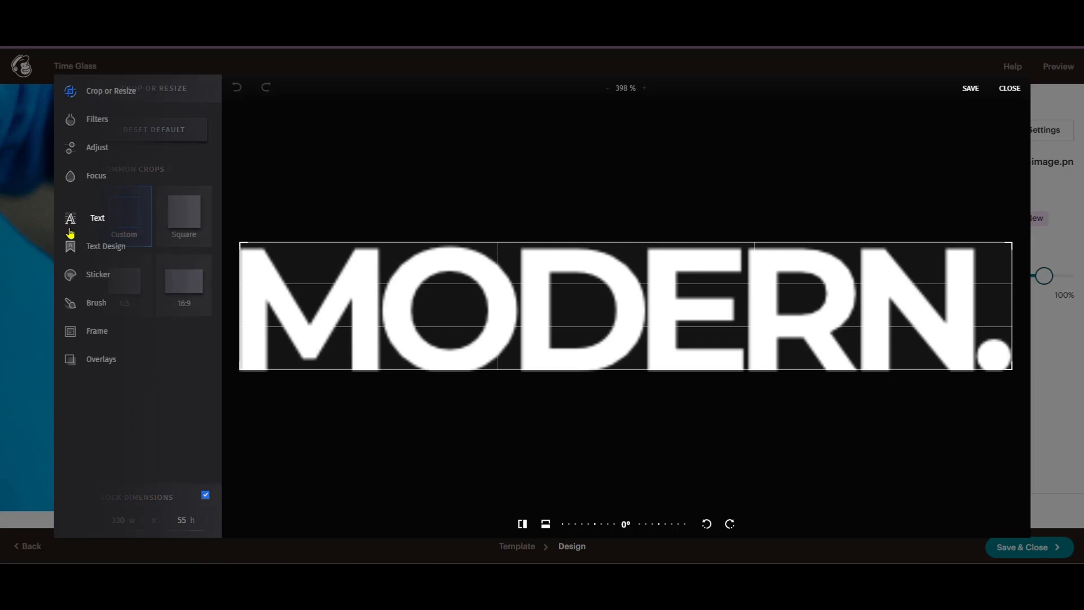
left_click(70, 224)
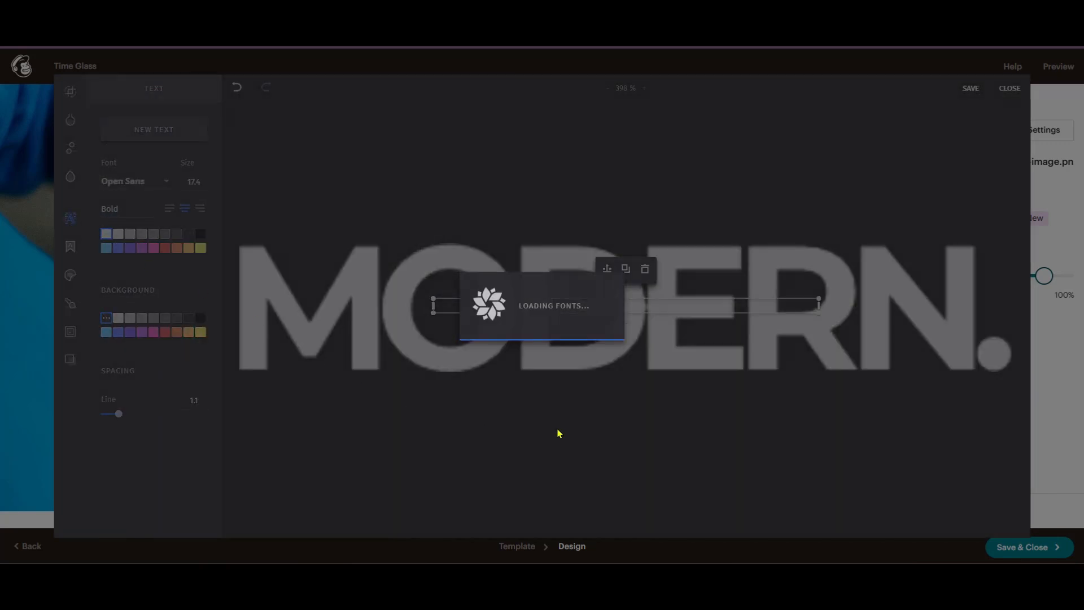
left_click(571, 414)
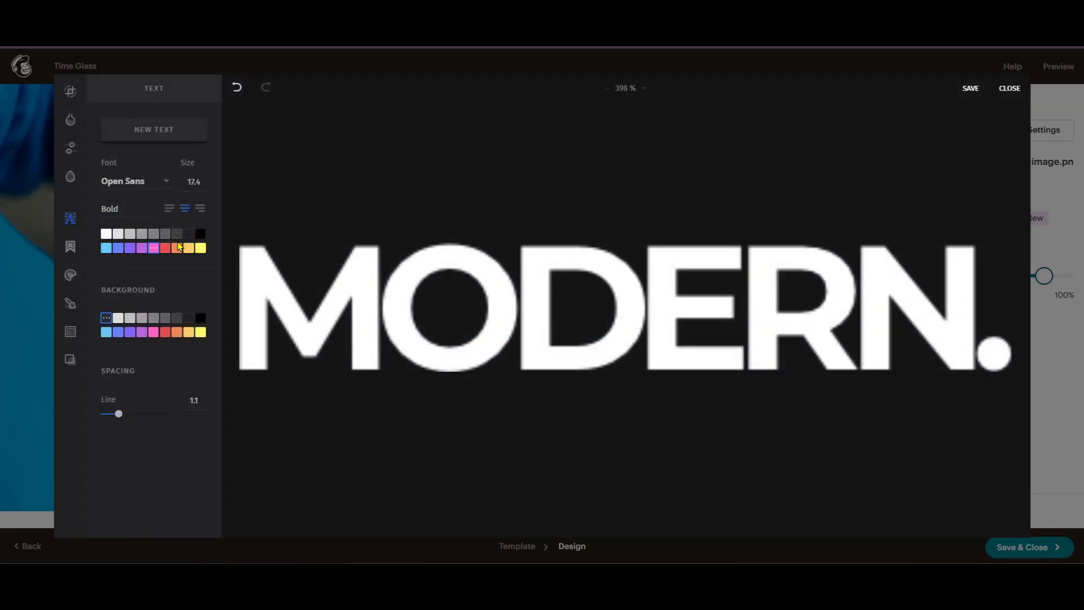
left_click(107, 233)
left_click(1002, 91)
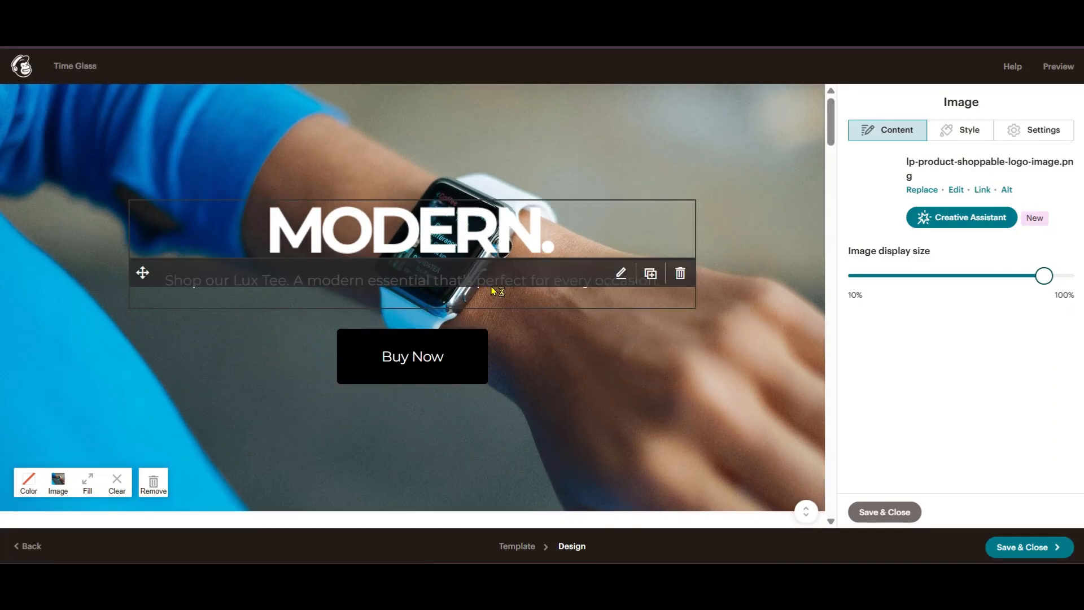
- Paste 'A modern piece to a modern you.' over the hero's Lux Tee subtitle
left_click(622, 274)
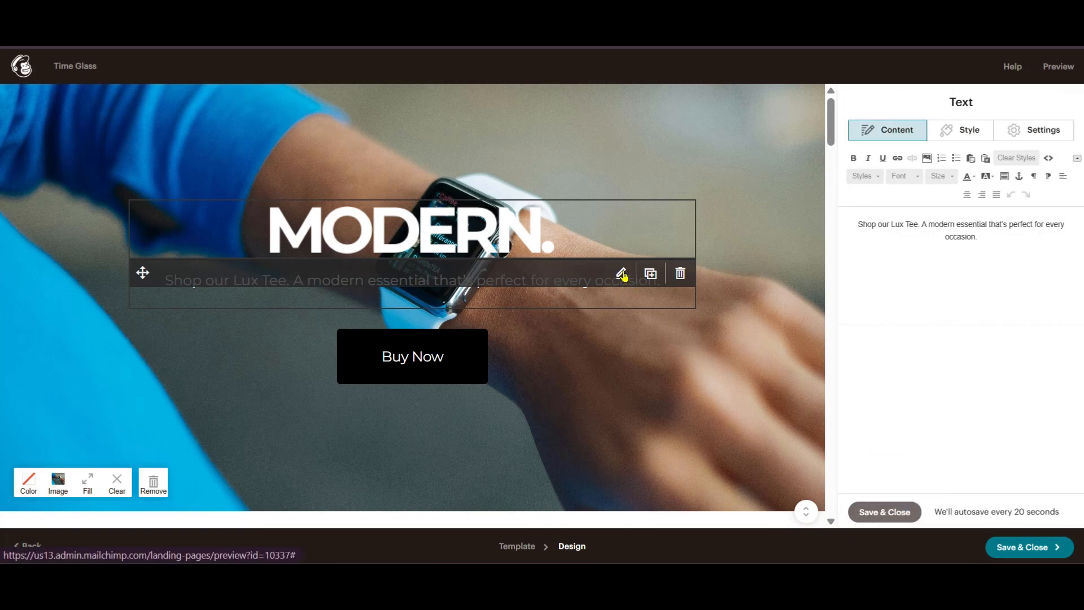
left_click_drag(856, 223, 1052, 236)
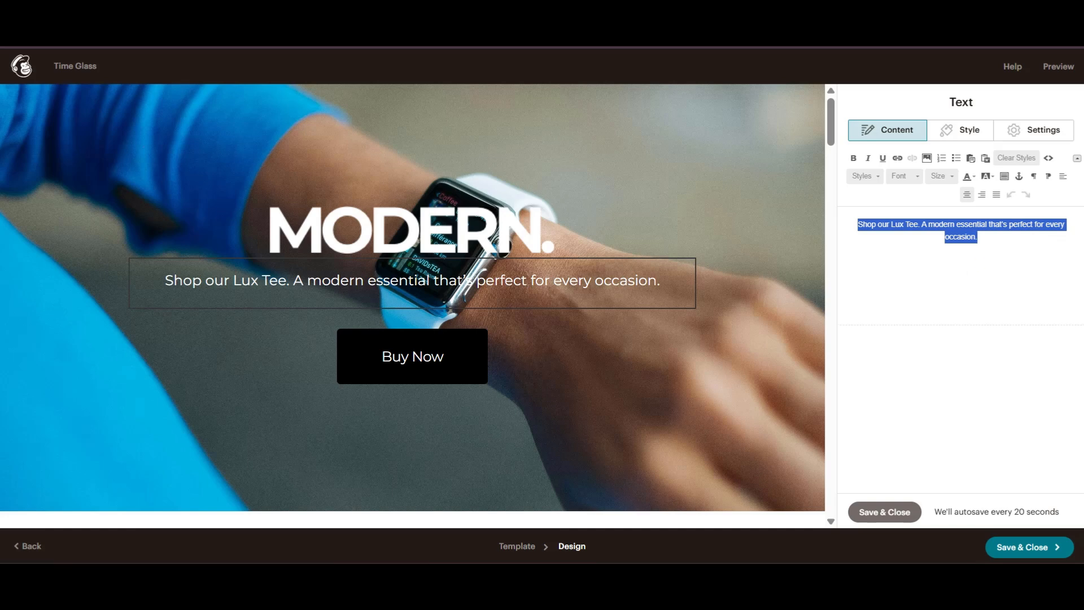
type("A modern piece to a modern you.")
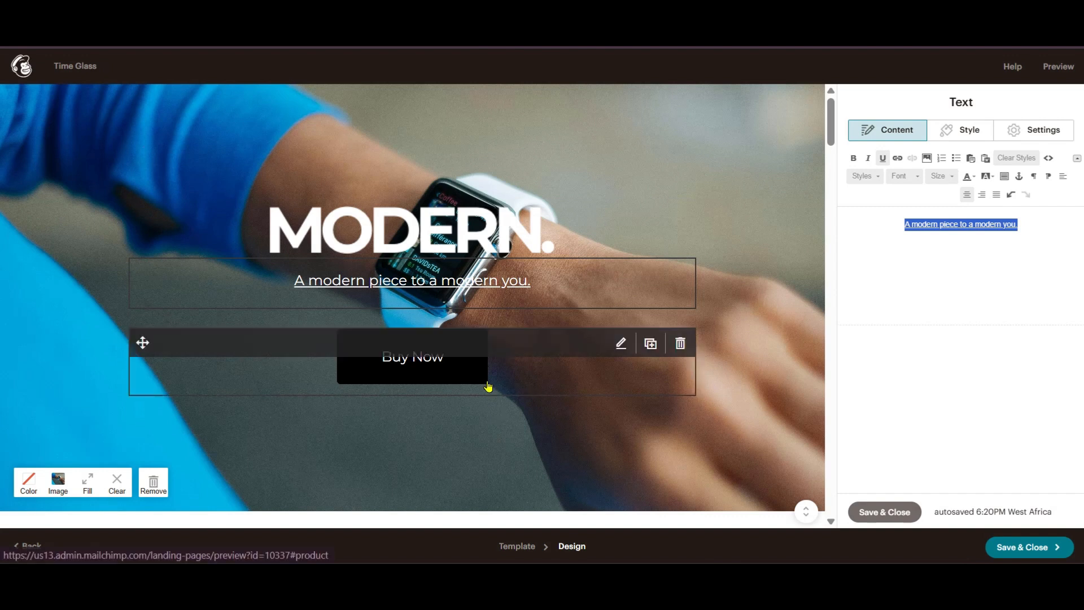
- Change the hero button label from Buy Now to 'Shop Now'
left_click(540, 386)
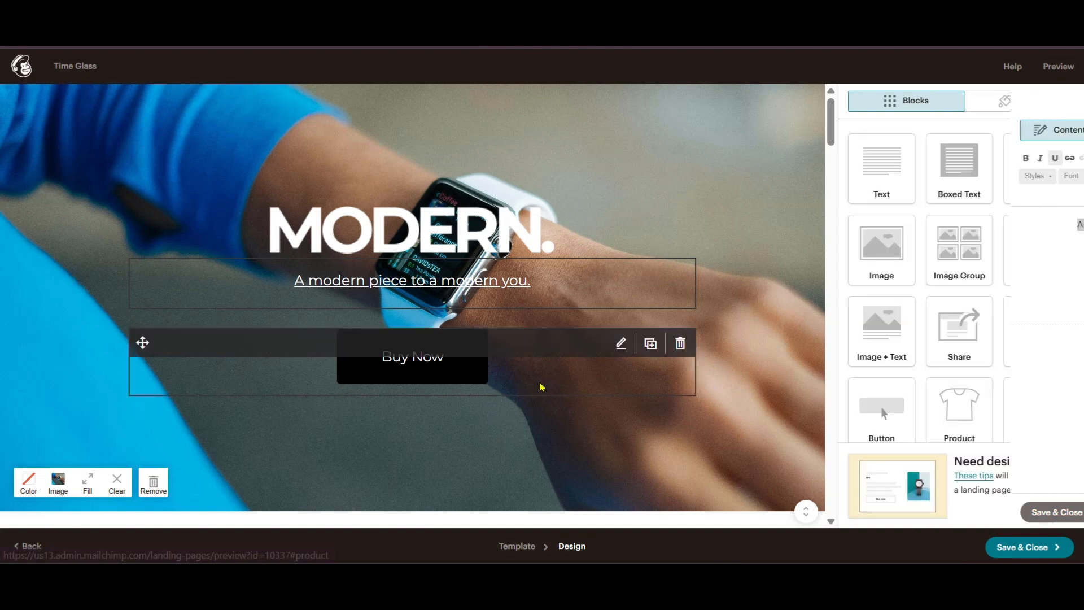
left_click_drag(901, 176, 832, 176)
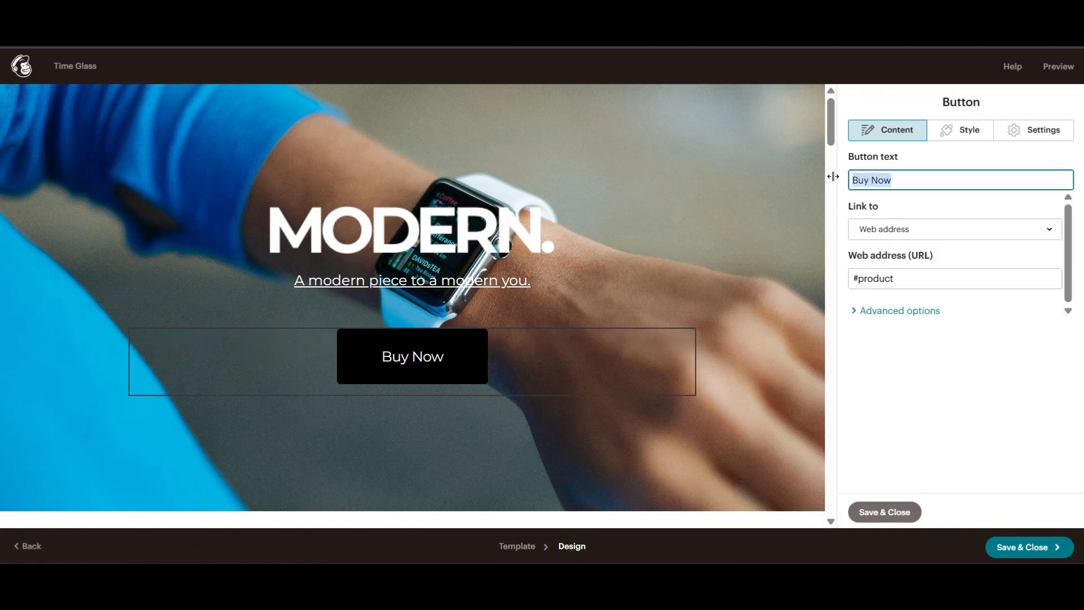
type("SHop")
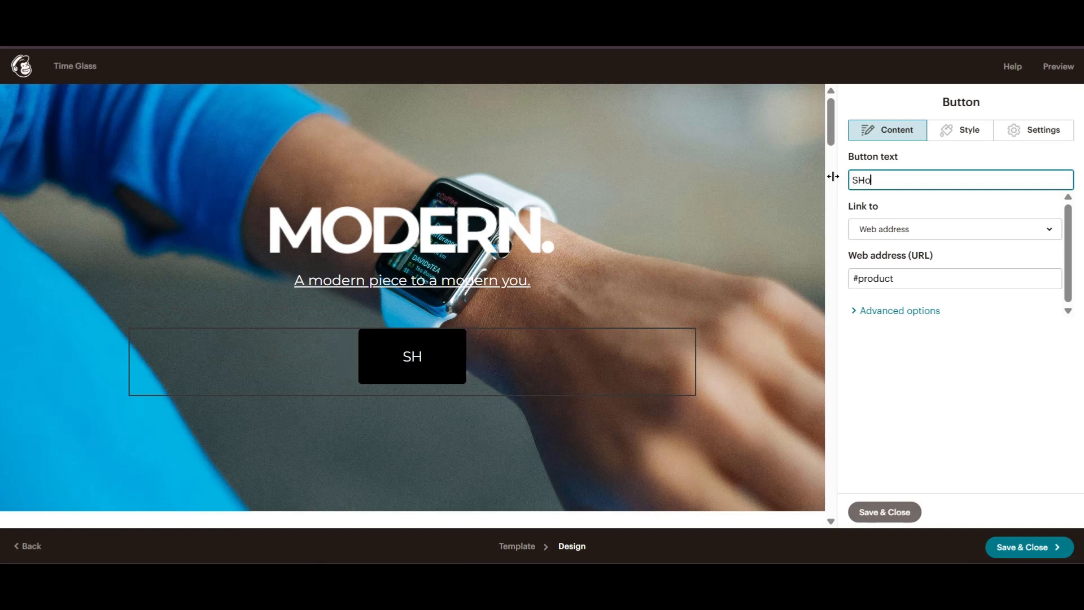
key("BackSpace")
key("BackSpace")
key("BackSpace")
type("hop Now")
- Link the button to the web address #product
left_click(950, 228)
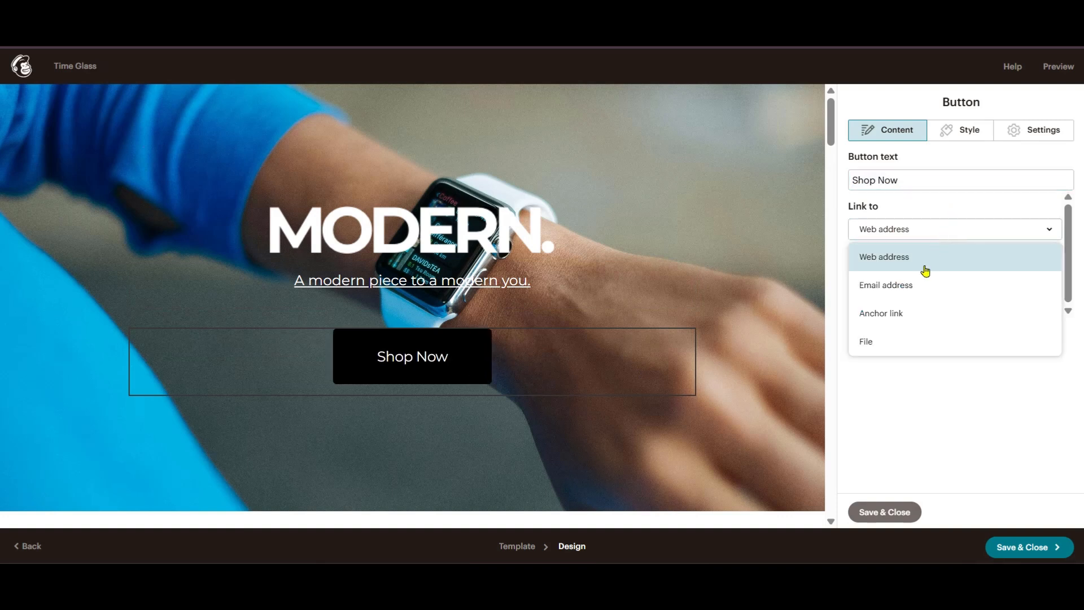
left_click(966, 417)
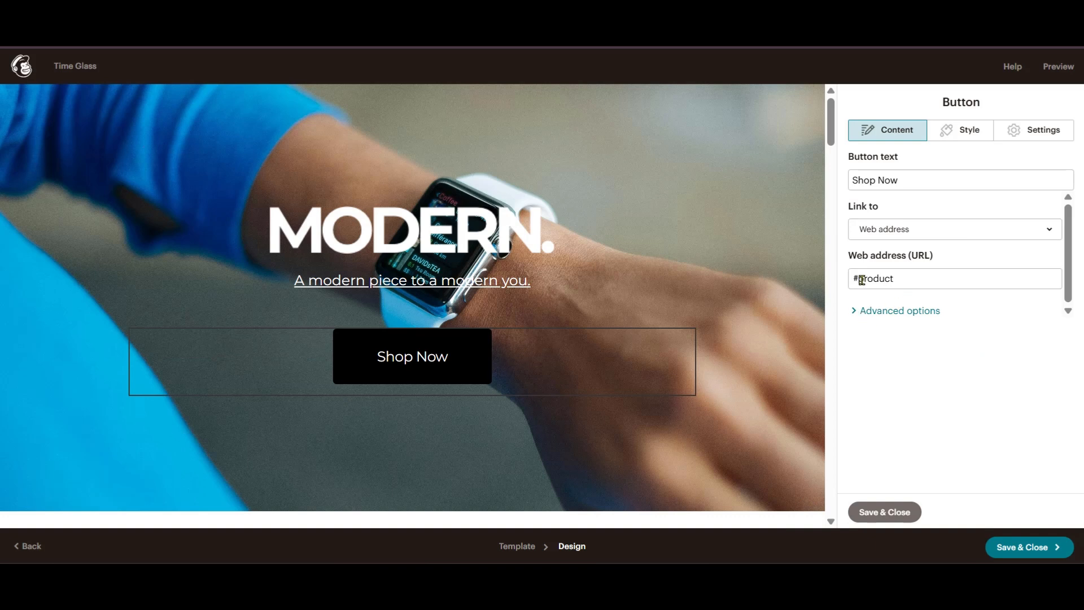
left_click(853, 312)
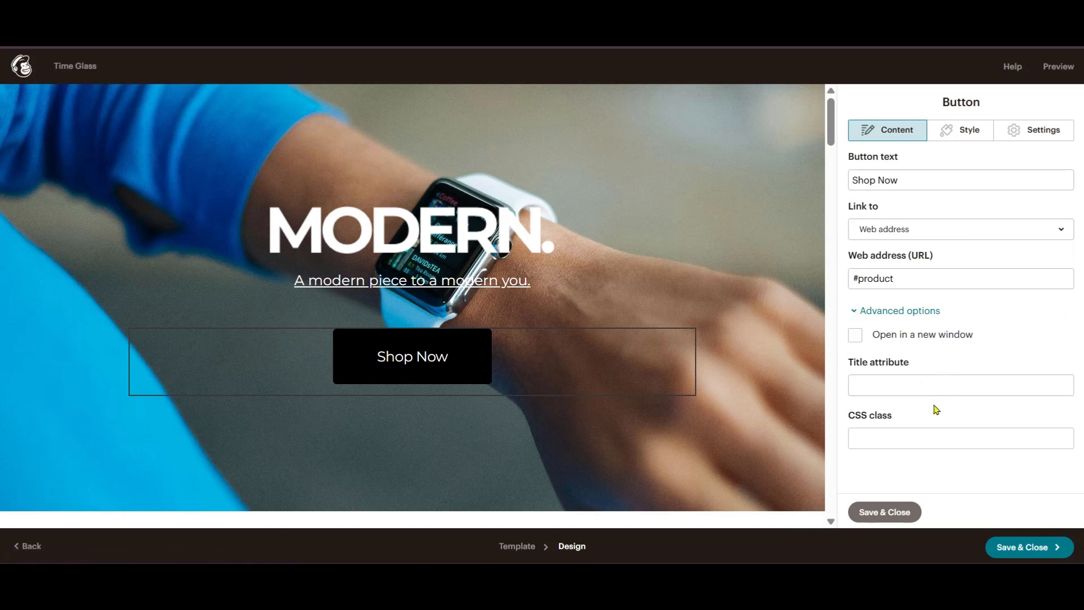
left_click(857, 314)
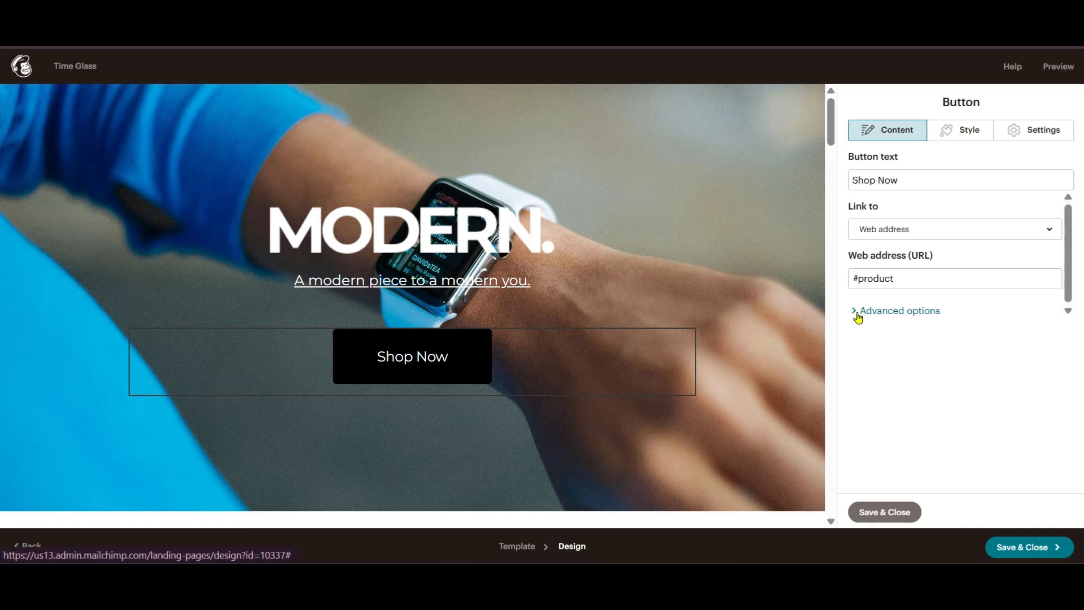
- Give the Shop Now button fully rounded corners
left_click(963, 134)
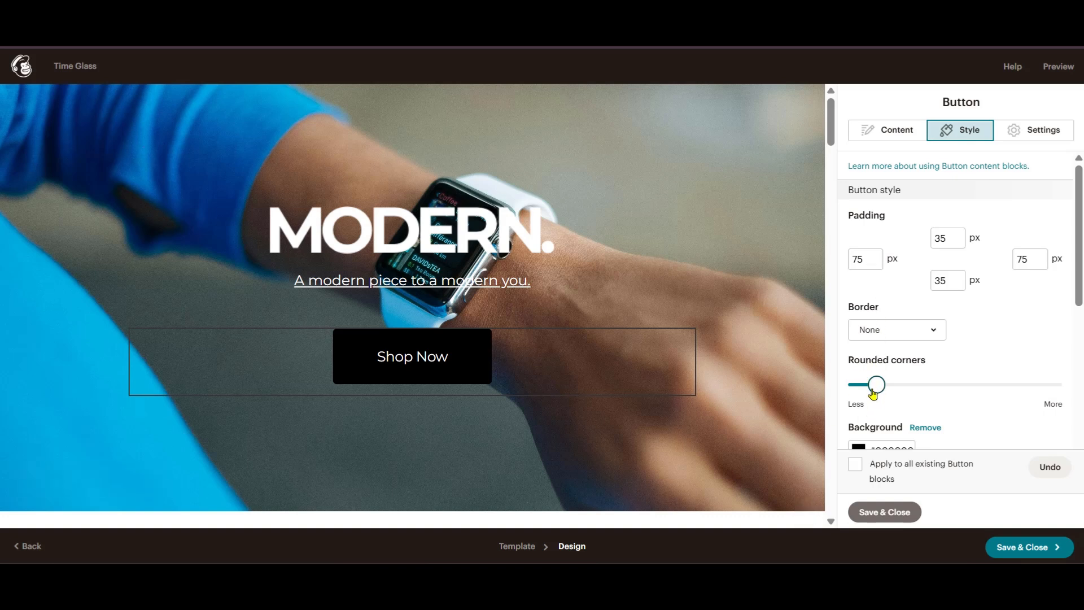
left_click_drag(874, 385, 878, 385)
left_click_drag(984, 386, 1077, 382)
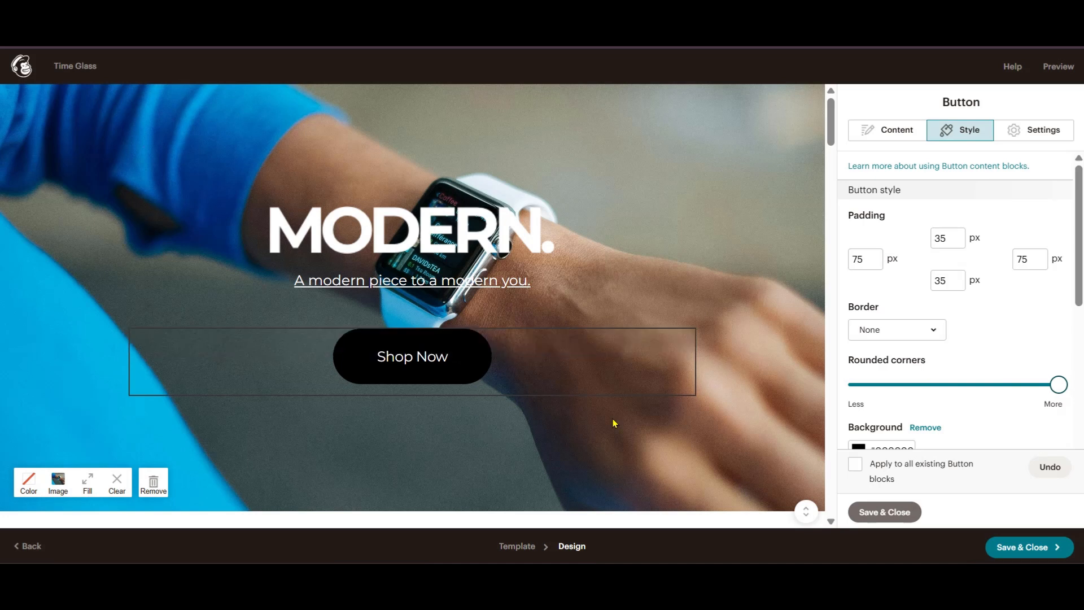
- Set the button background colour to orange #f56a1a
scroll(932, 334, "down", 4)
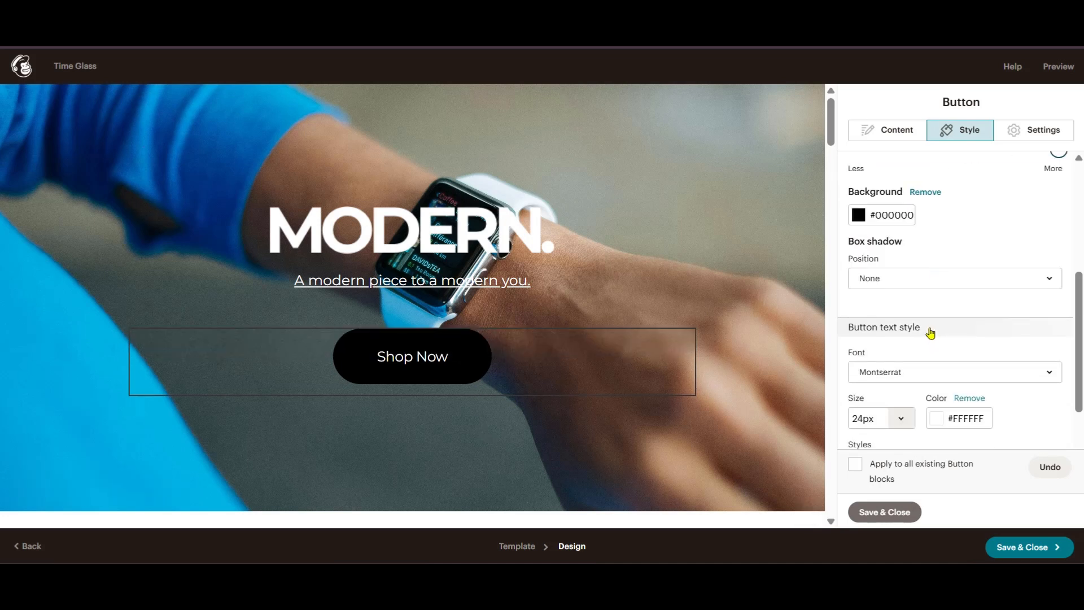
left_click(858, 214)
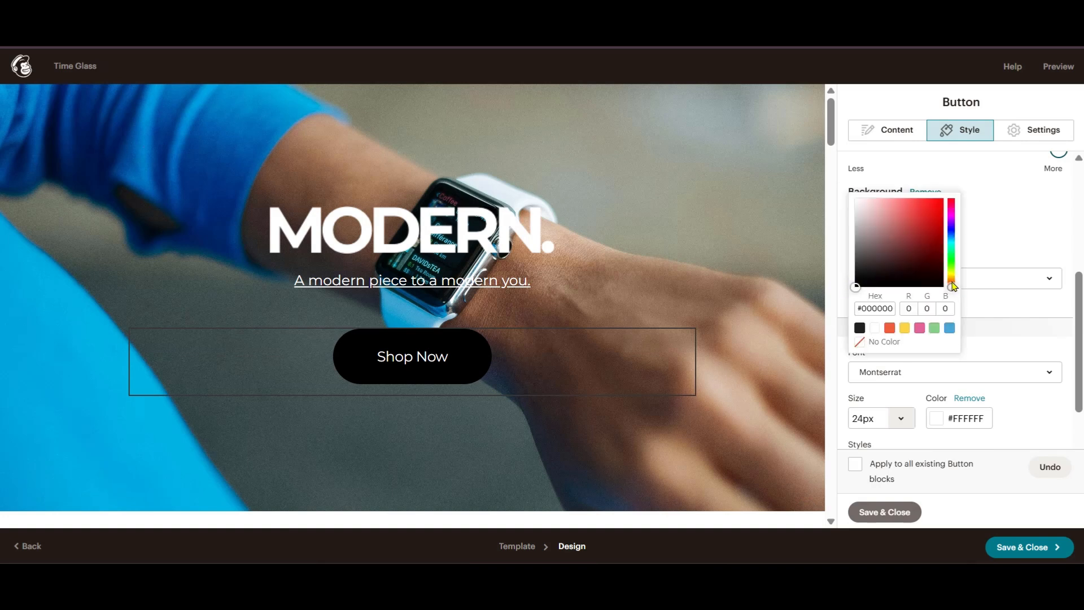
left_click(952, 257)
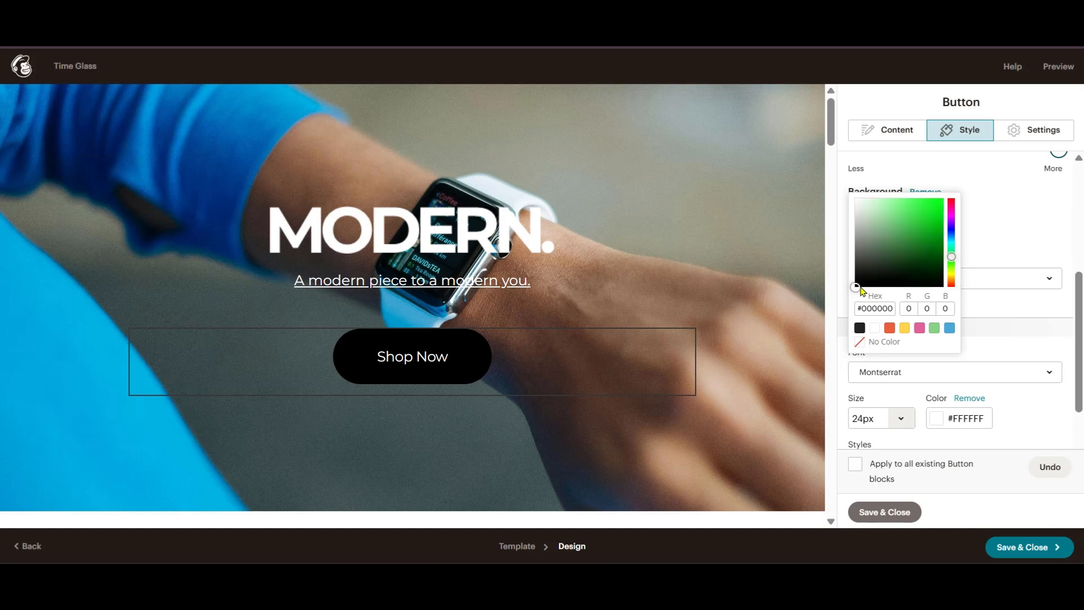
left_click_drag(862, 290, 953, 281)
left_click(952, 239)
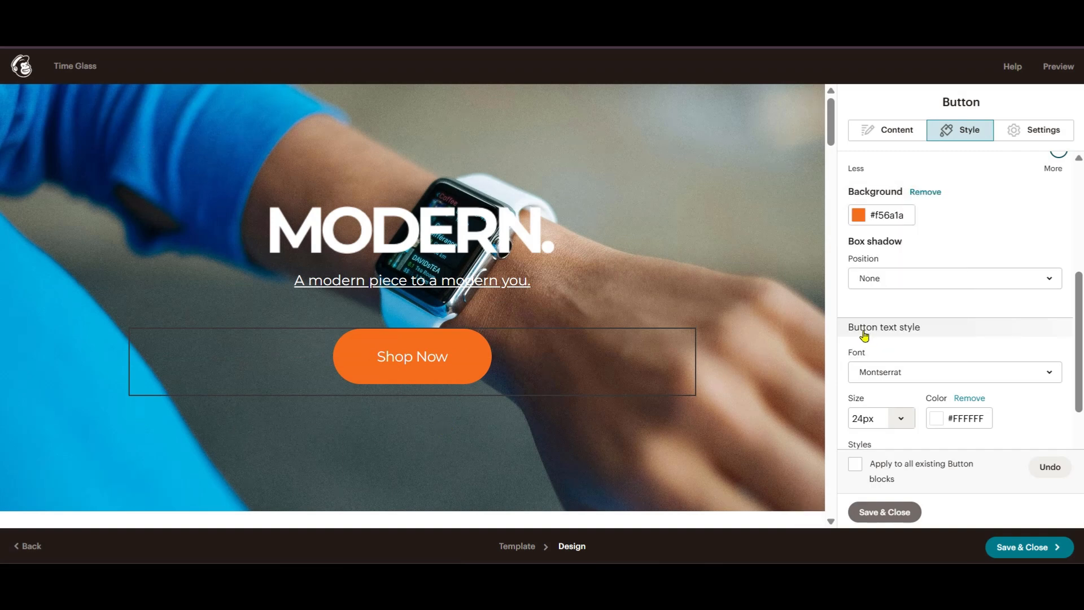
scroll(872, 331, "down", 2)
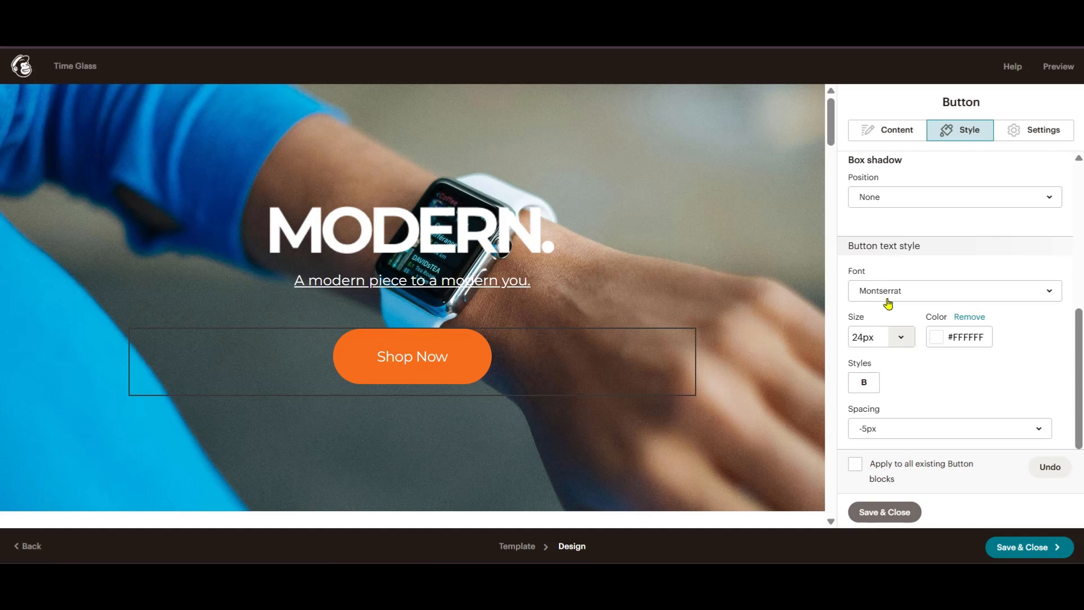
- Choose Merriweather Sans as the button font after trying Merriweather, Lato and Open Sans
left_click(921, 291)
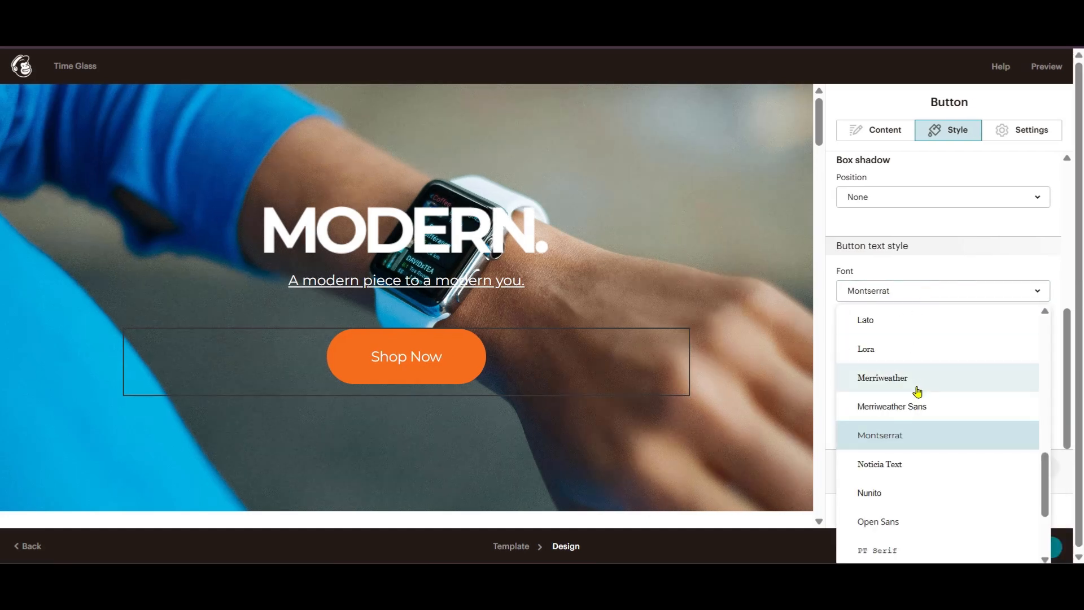
left_click(900, 377)
left_click(915, 291)
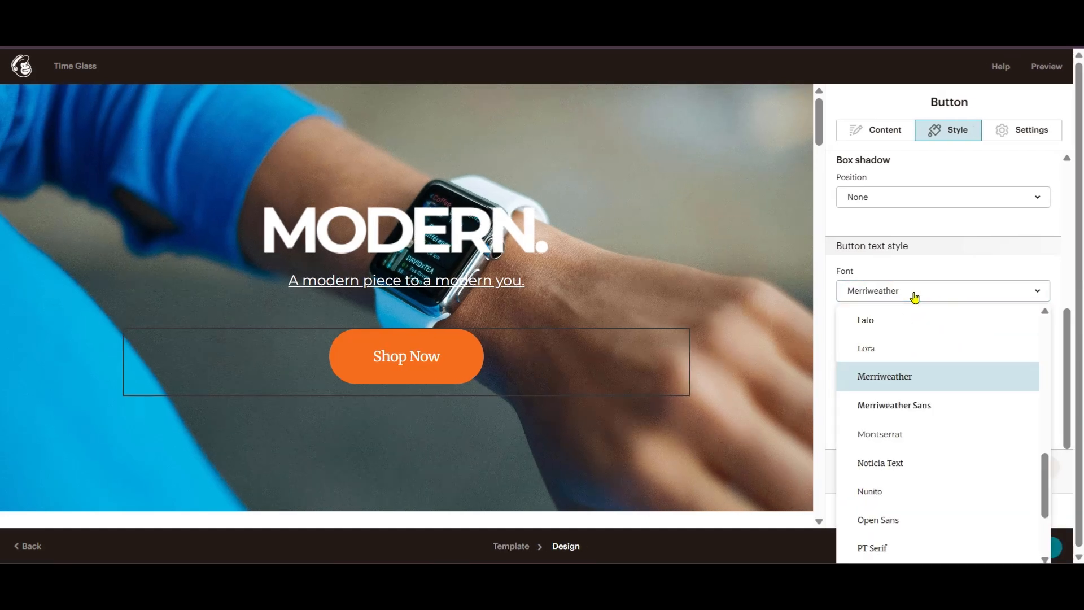
left_click(863, 320)
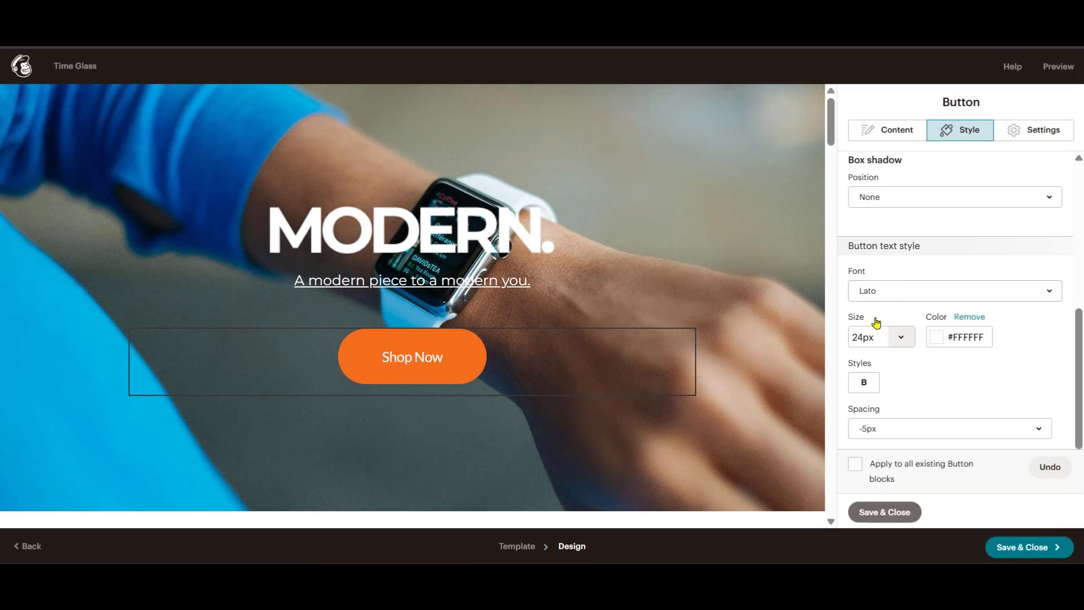
left_click(889, 291)
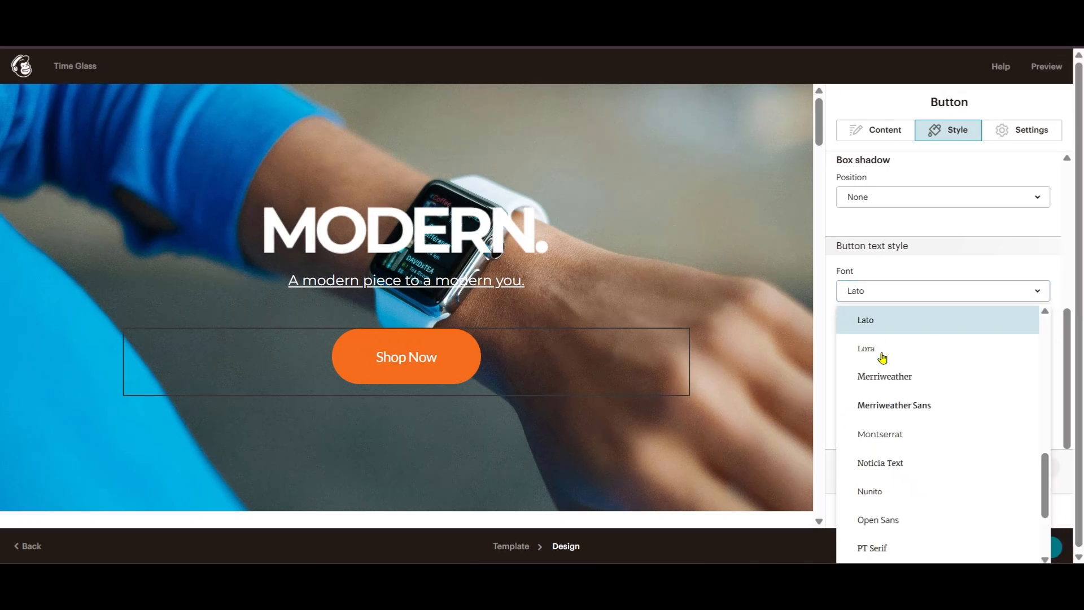
left_click(897, 516)
left_click(898, 292)
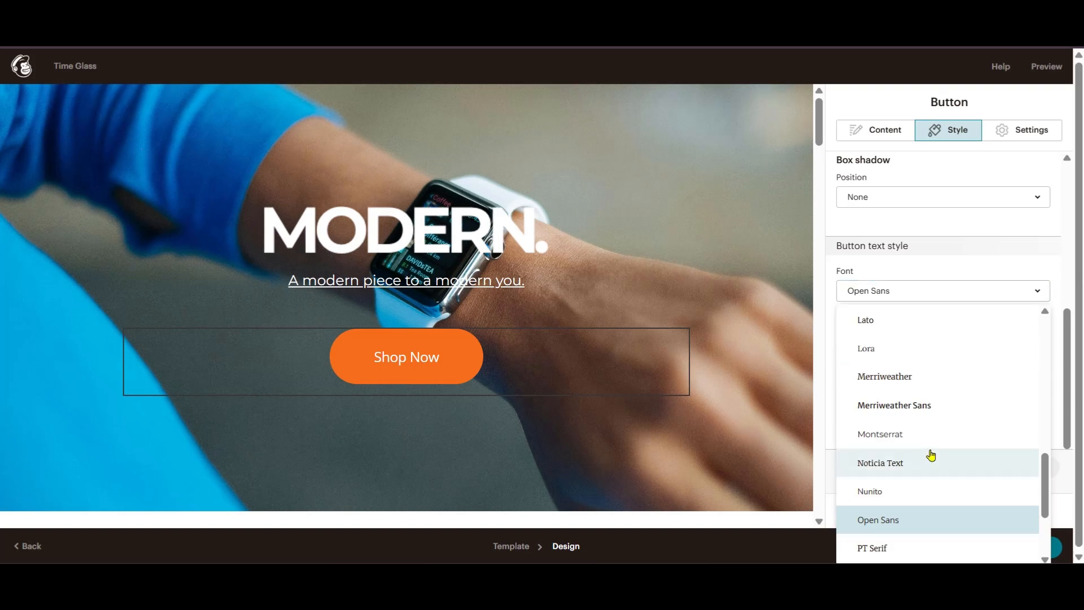
left_click(907, 411)
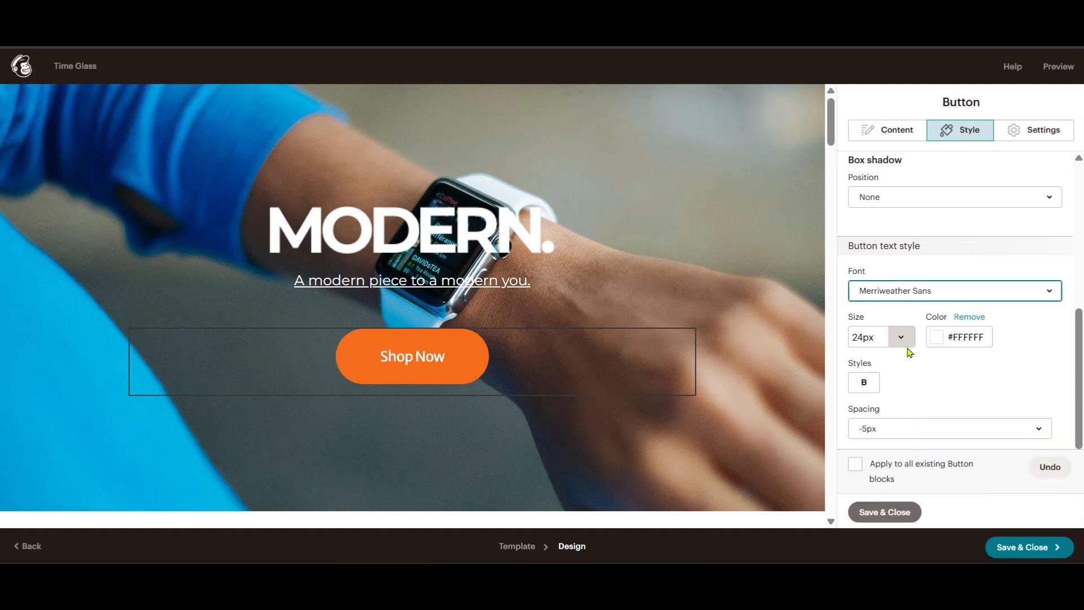
- Make the Shop Now text bold with Normal letter spacing
left_click(868, 383)
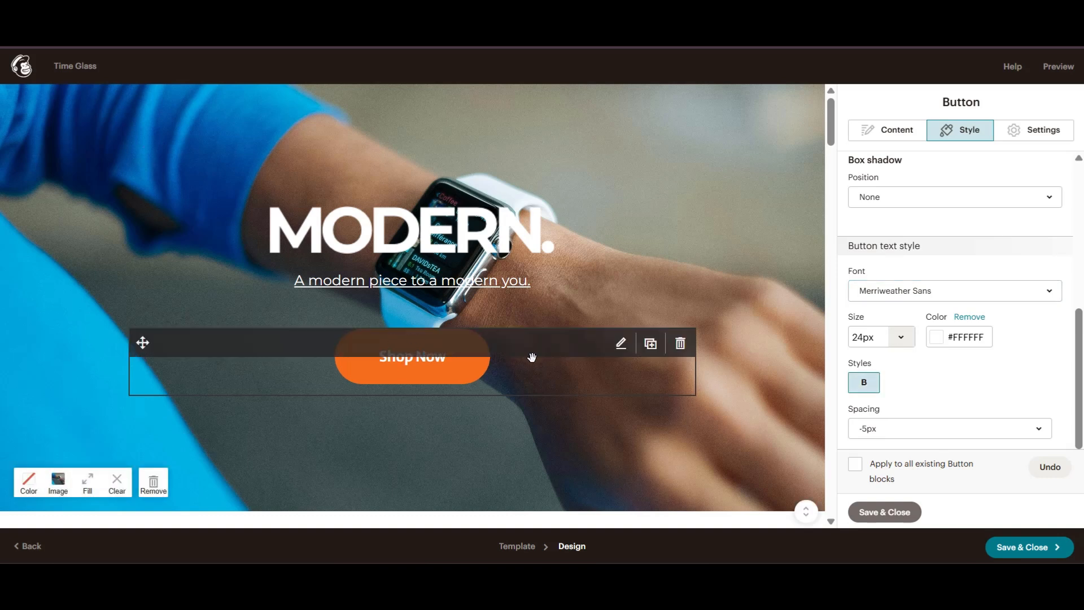
left_click(1039, 430)
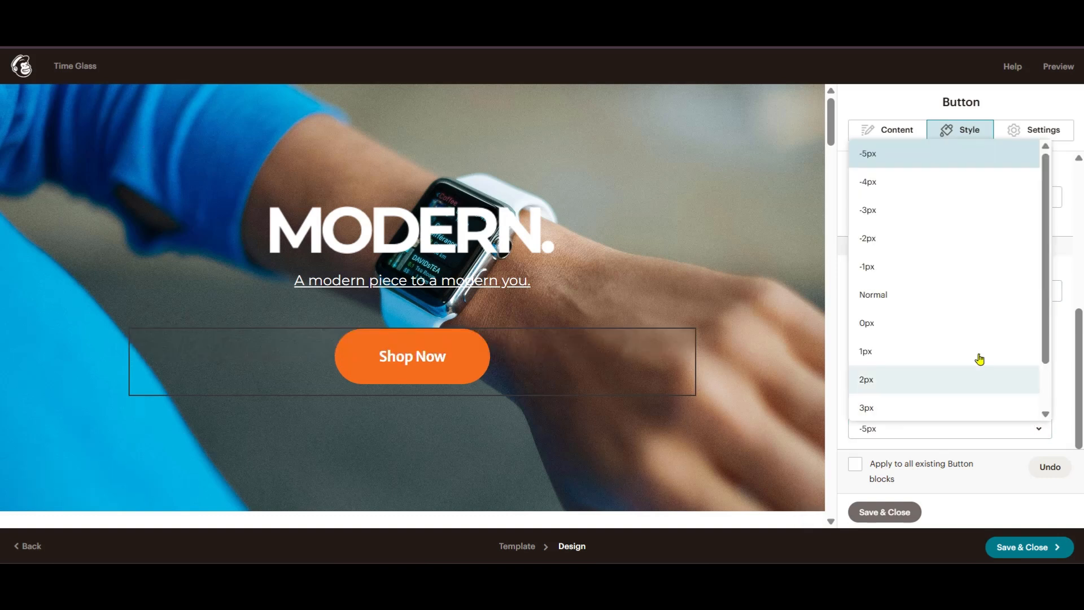
left_click(902, 296)
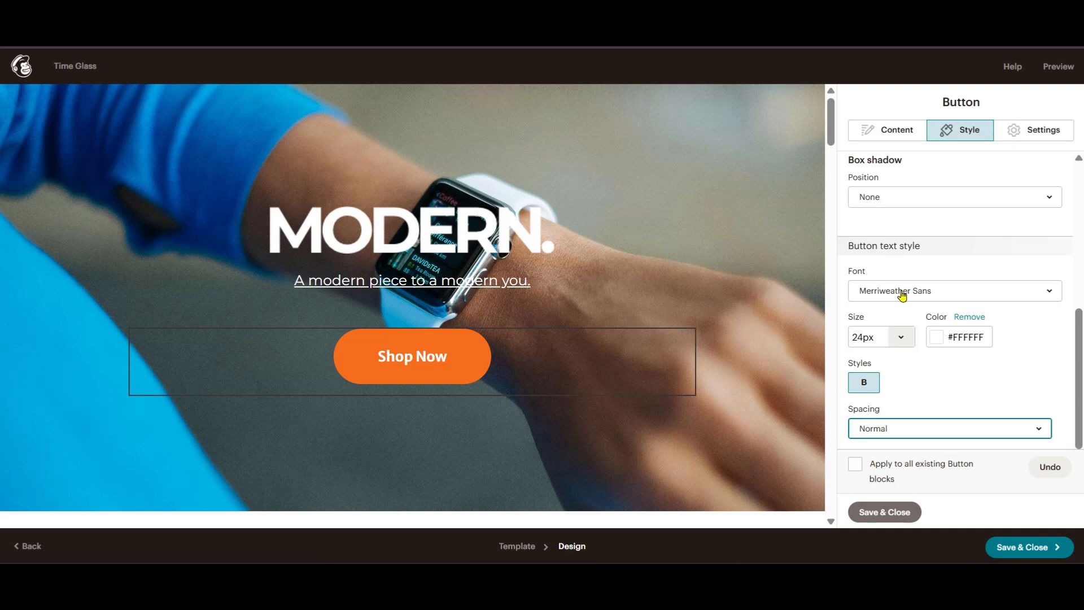
left_click(926, 430)
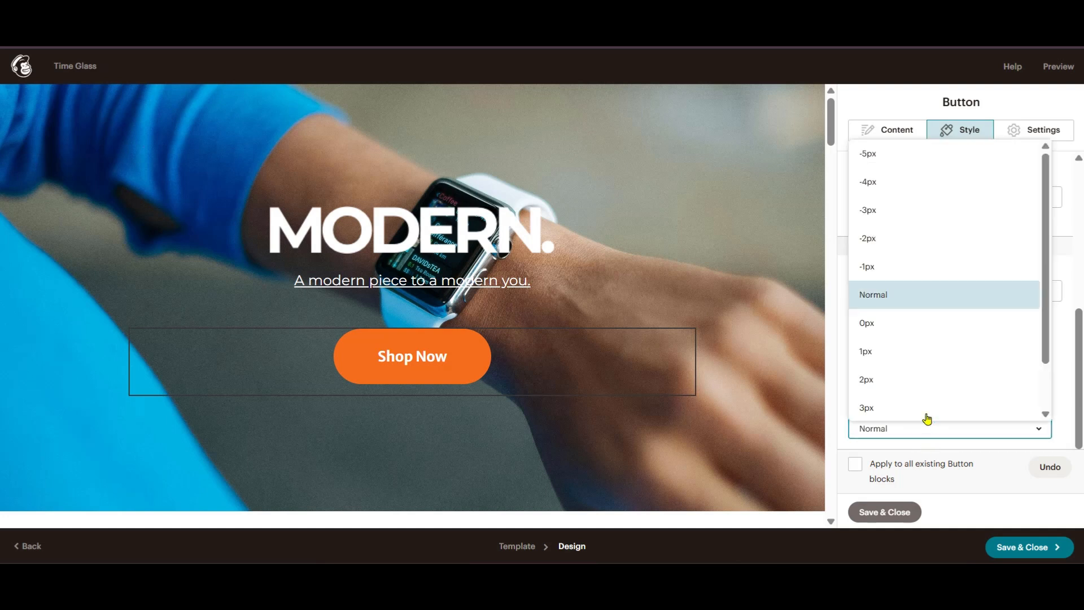
left_click(1064, 355)
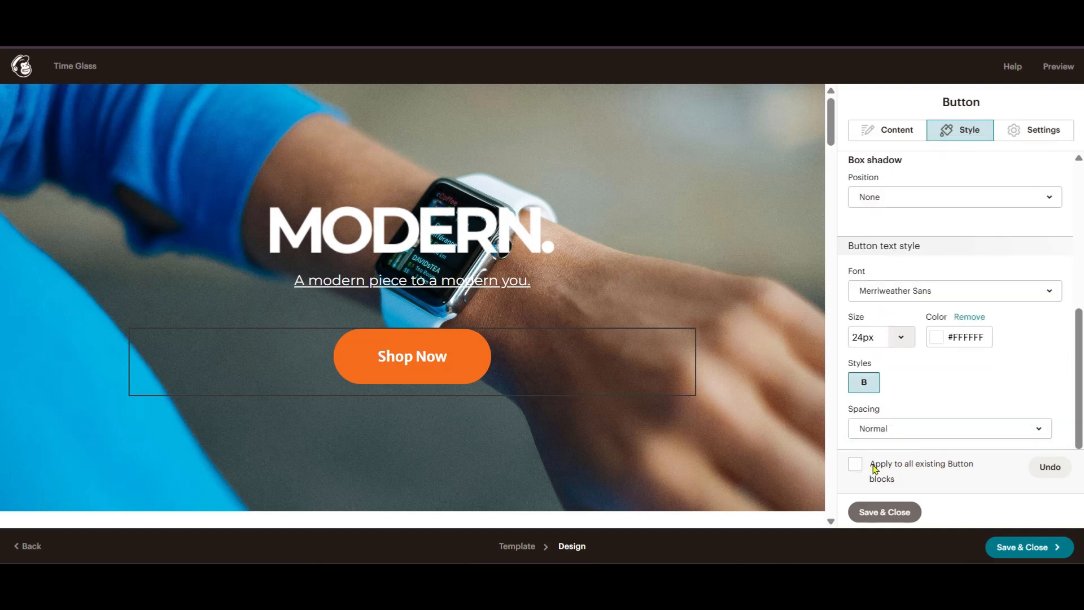
scroll(518, 401, "down", 15)
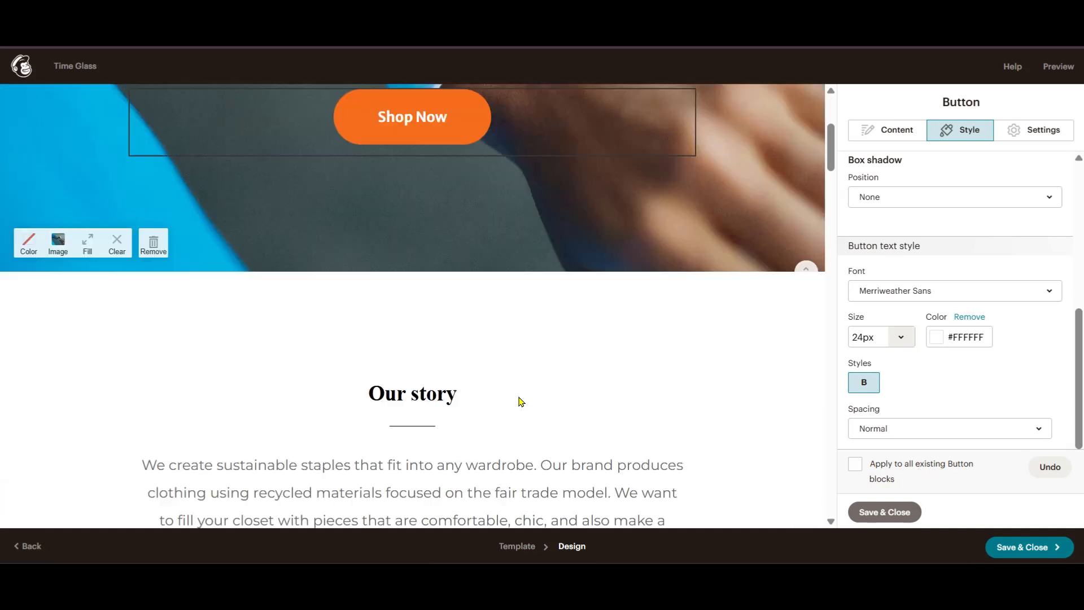
scroll(516, 390, "down", 8)
scroll(516, 387, "up", 4)
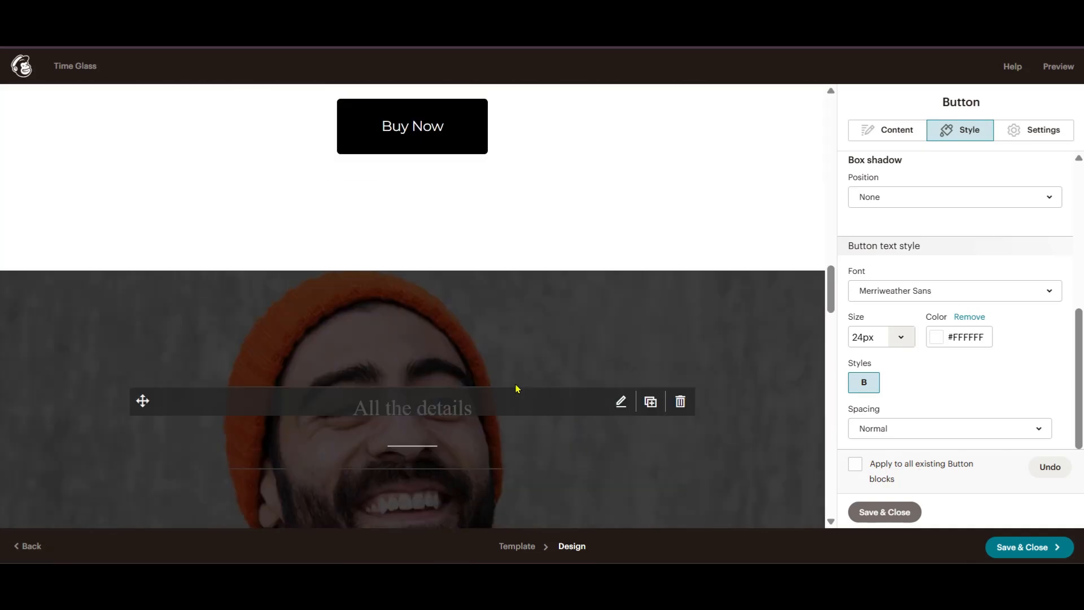
left_click(855, 466)
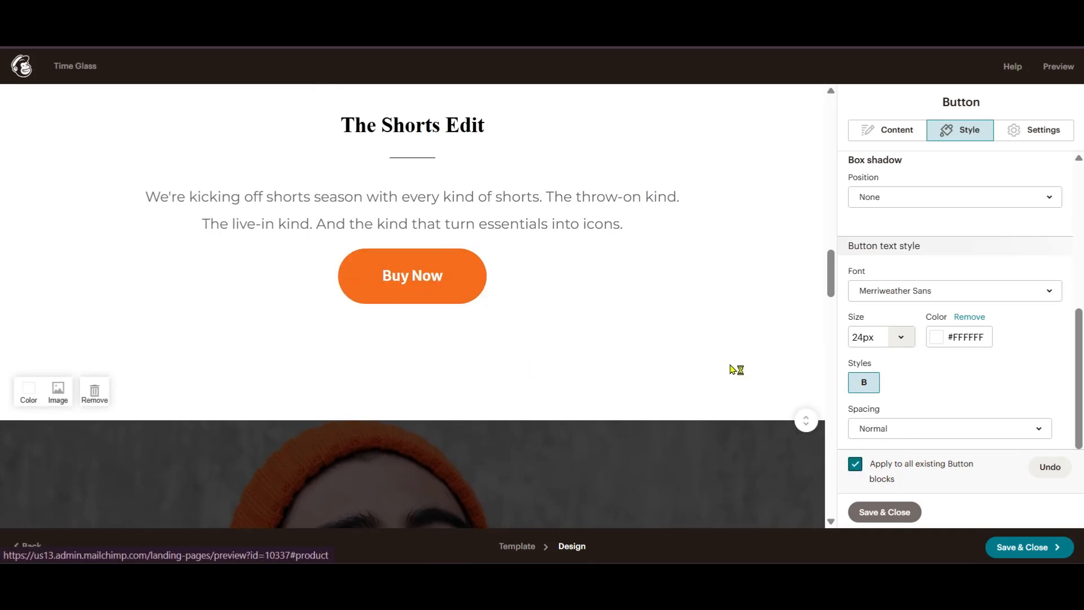
left_click(855, 466)
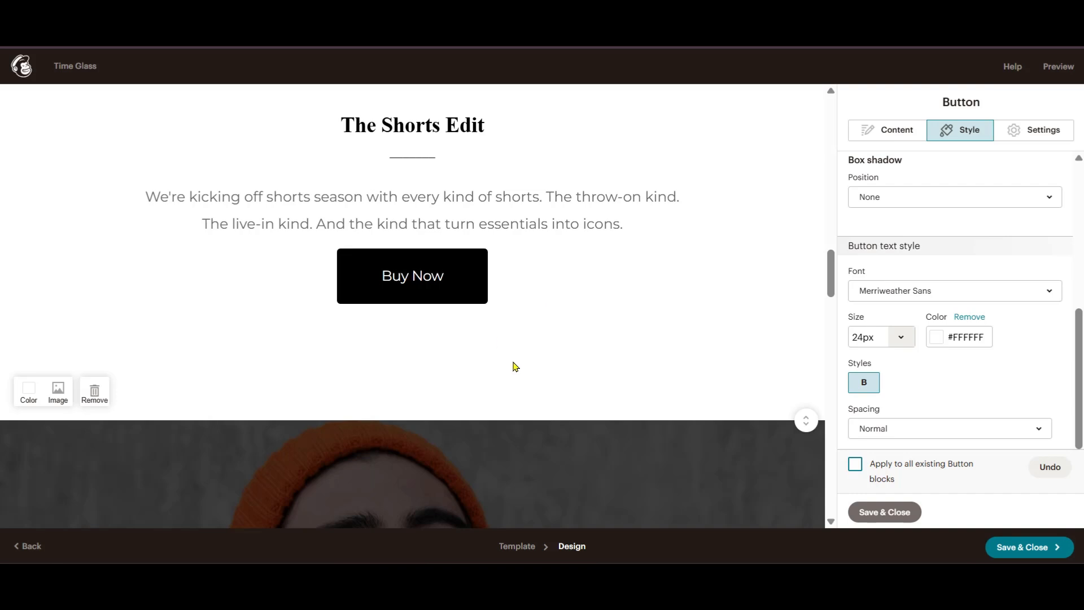
scroll(669, 301, "up", 3)
scroll(721, 291, "up", 12)
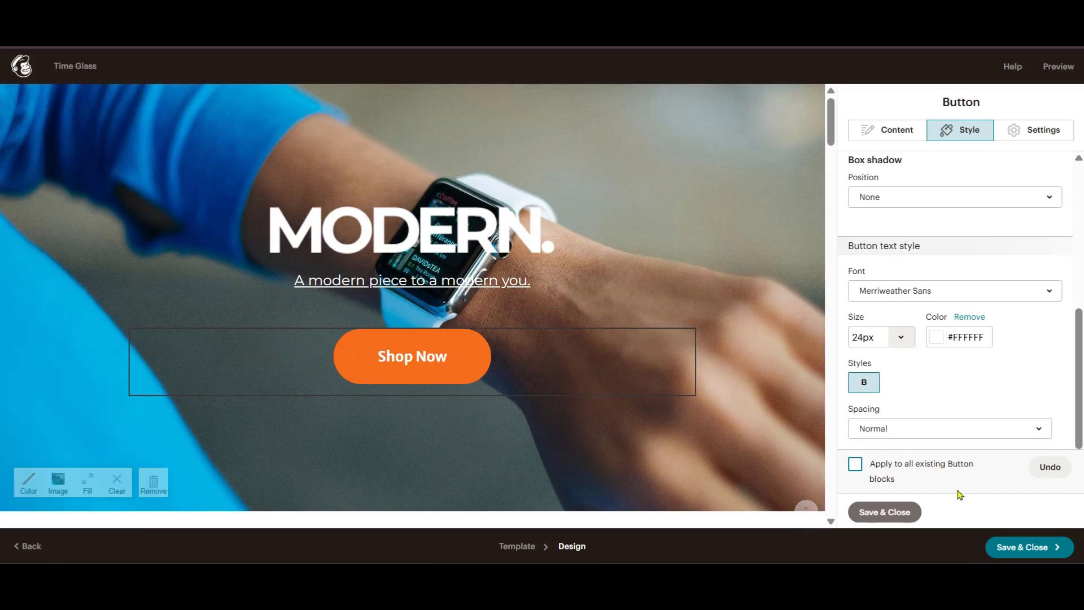
- Reopen the Shop Now button settings and try left and right alignment, ending centred
left_click(900, 512)
mouse_move(401, 394)
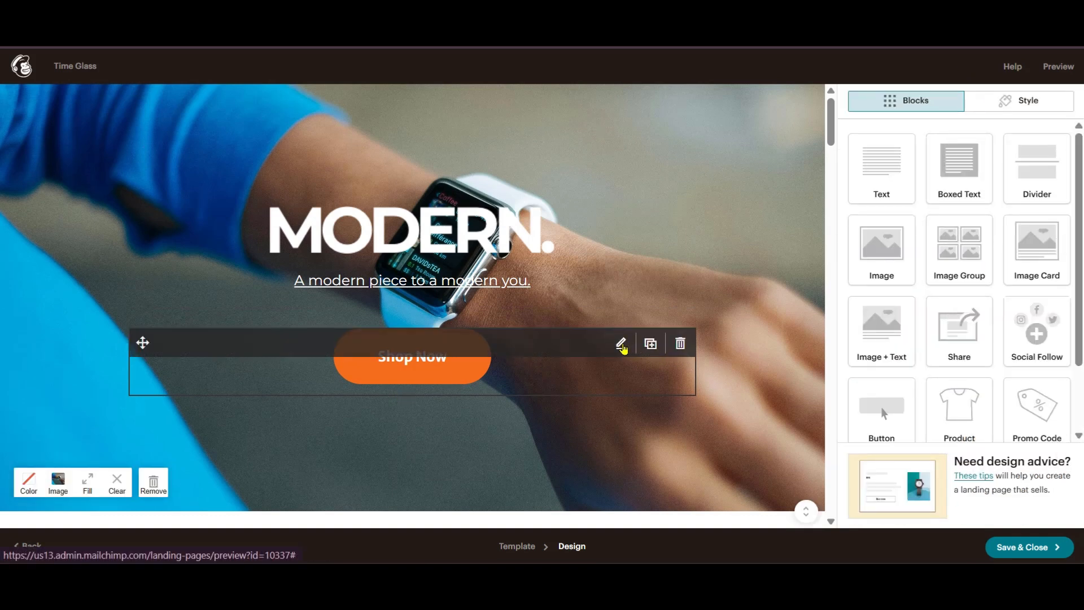
left_click(623, 346)
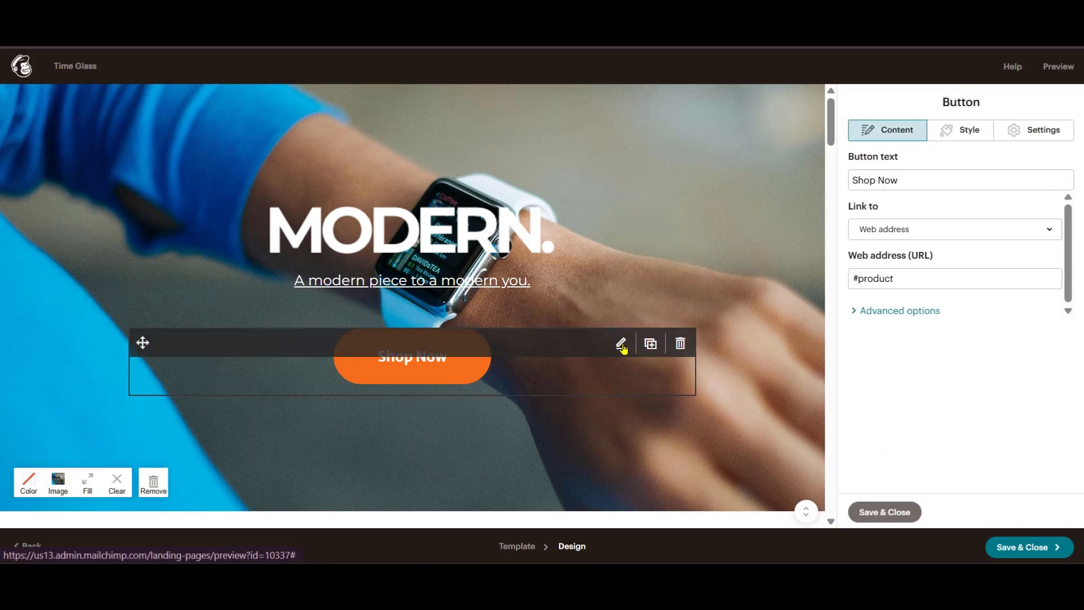
left_click(1033, 131)
left_click(900, 211)
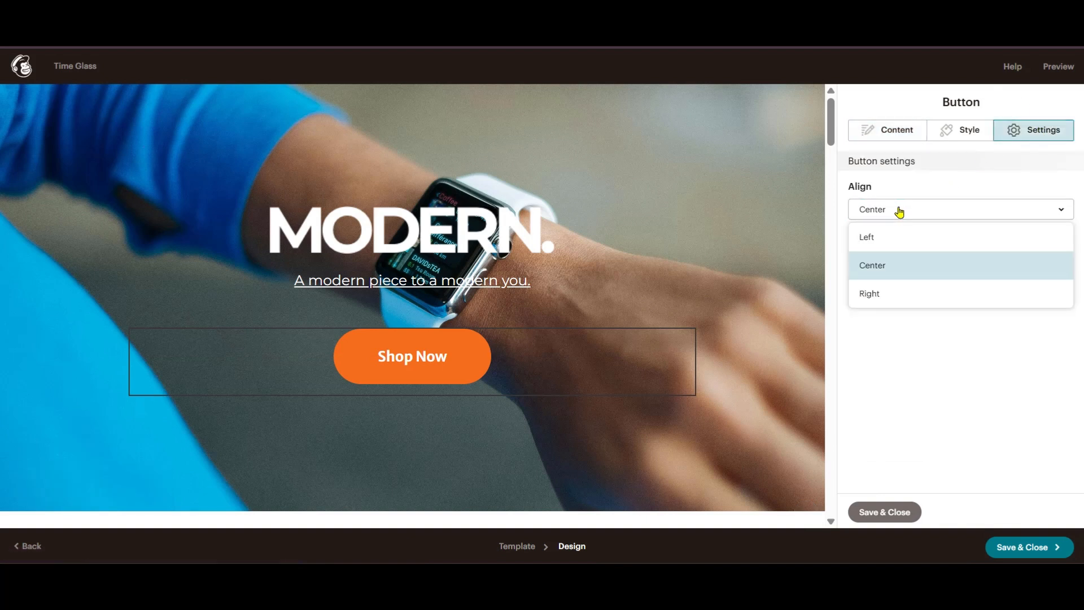
left_click(881, 243)
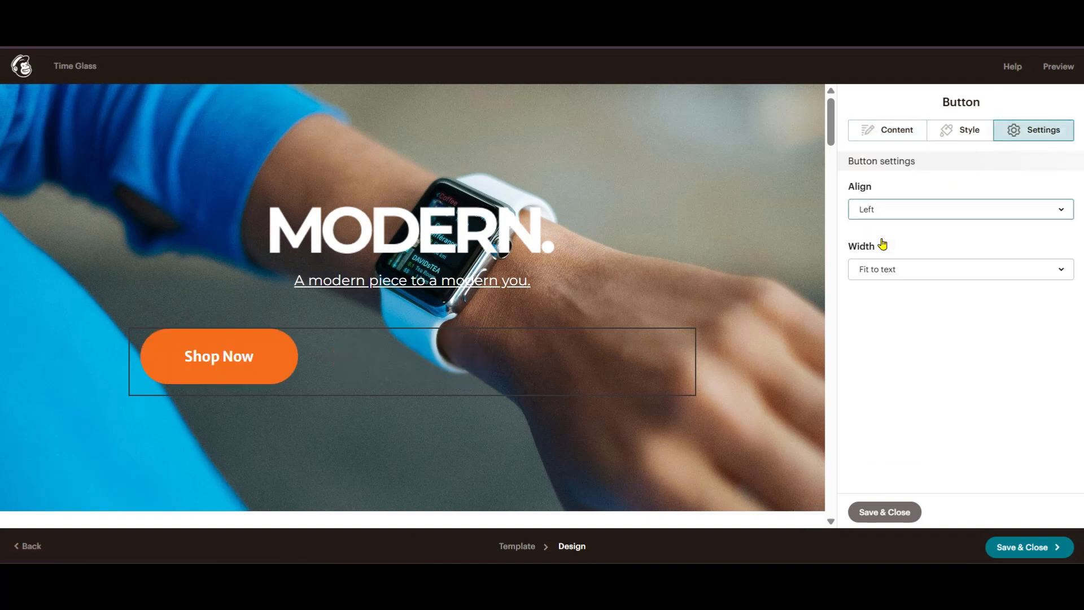
left_click(890, 276)
left_click(888, 211)
left_click(909, 304)
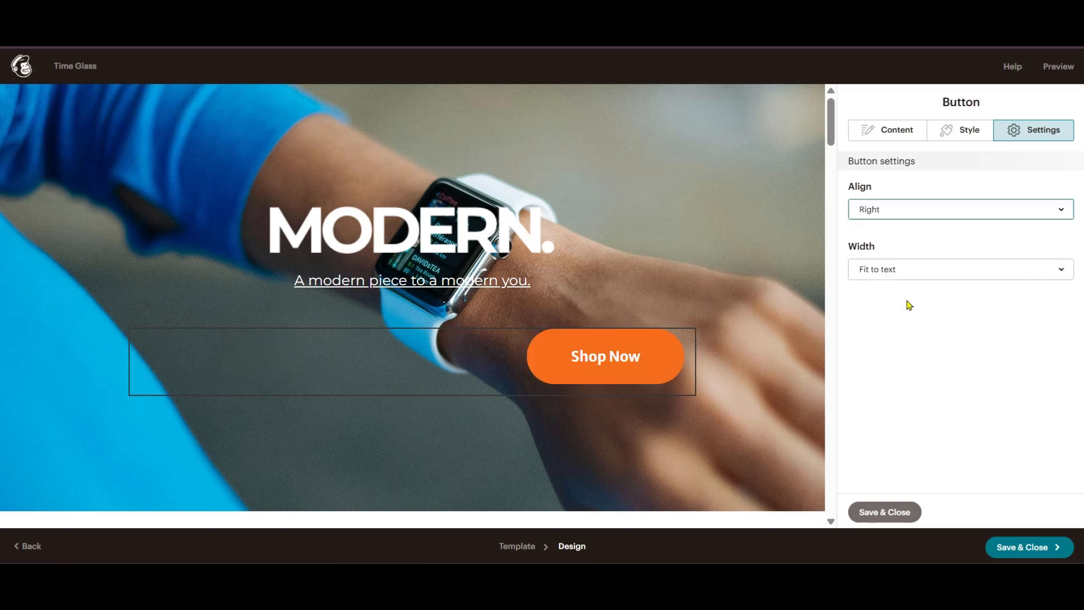
left_click(932, 208)
left_click(859, 269)
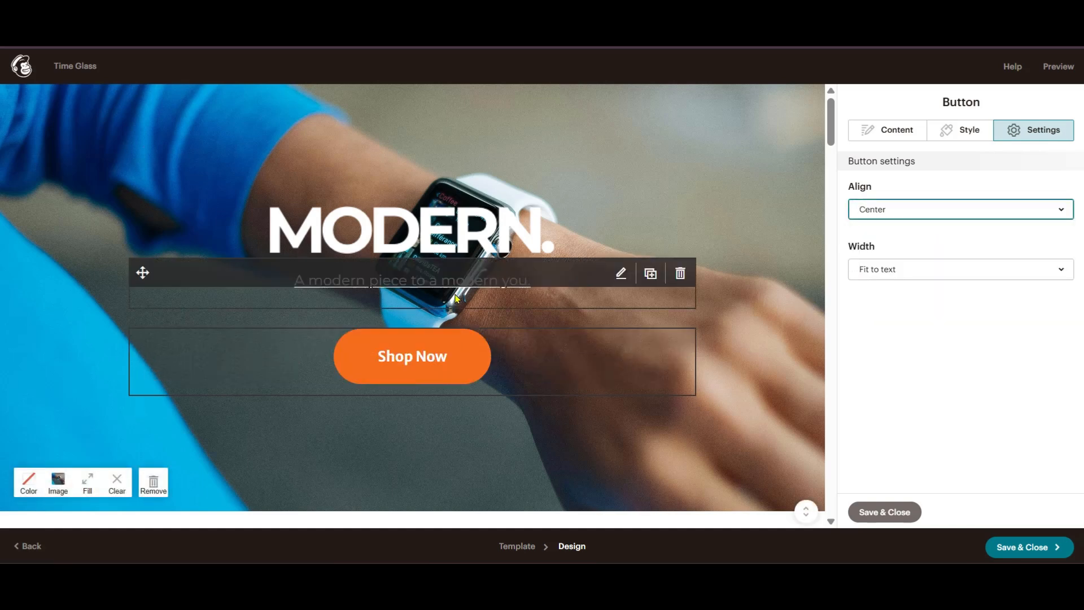
- Try full width, then set the button back to fit-to-text width and save
left_click(875, 273)
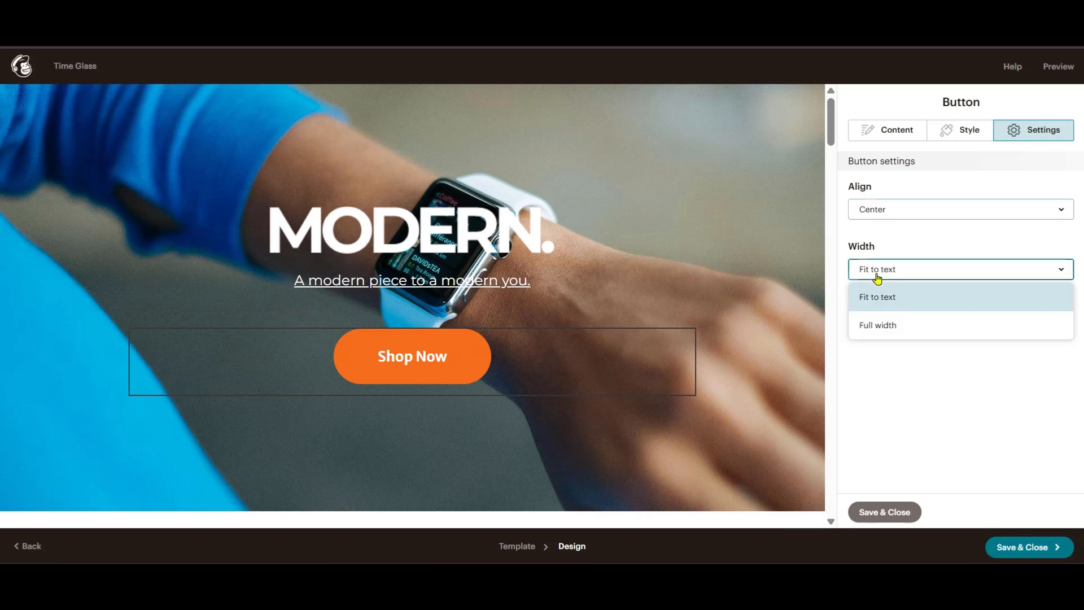
left_click(894, 326)
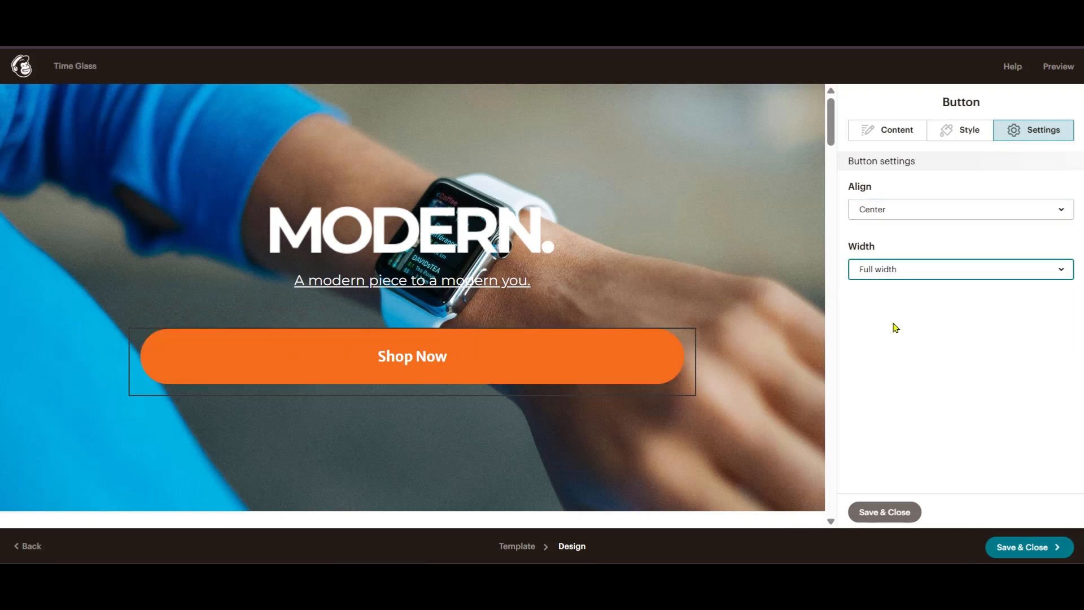
left_click(865, 270)
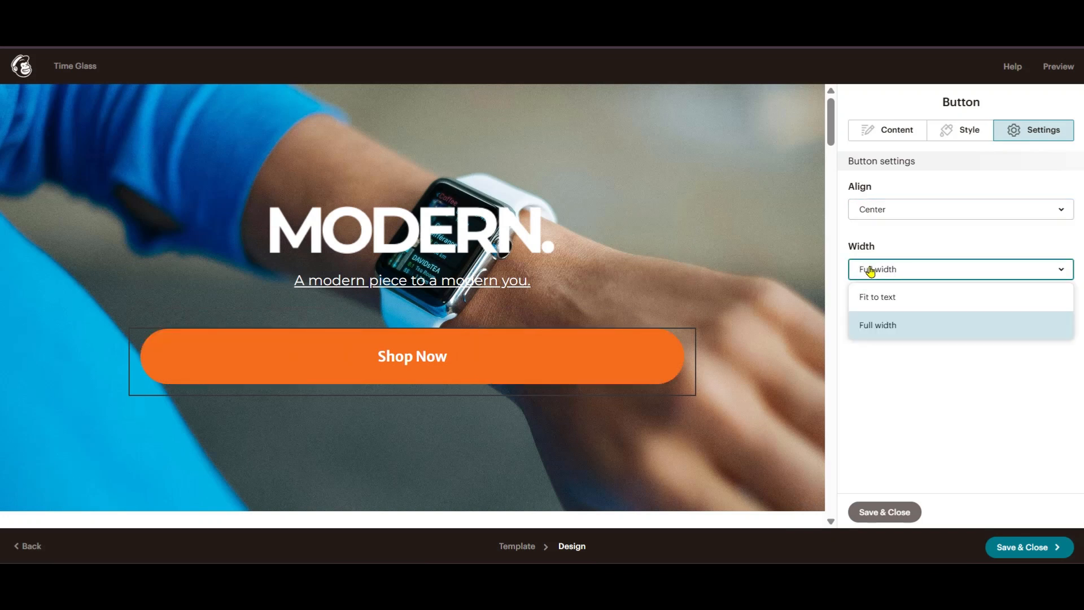
left_click(882, 303)
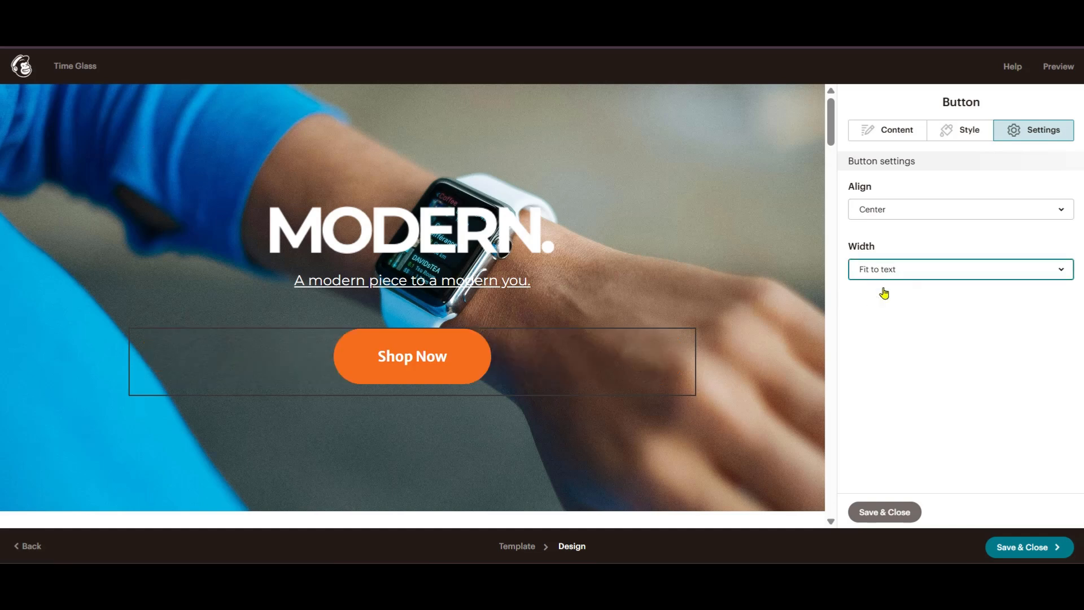
left_click(884, 511)
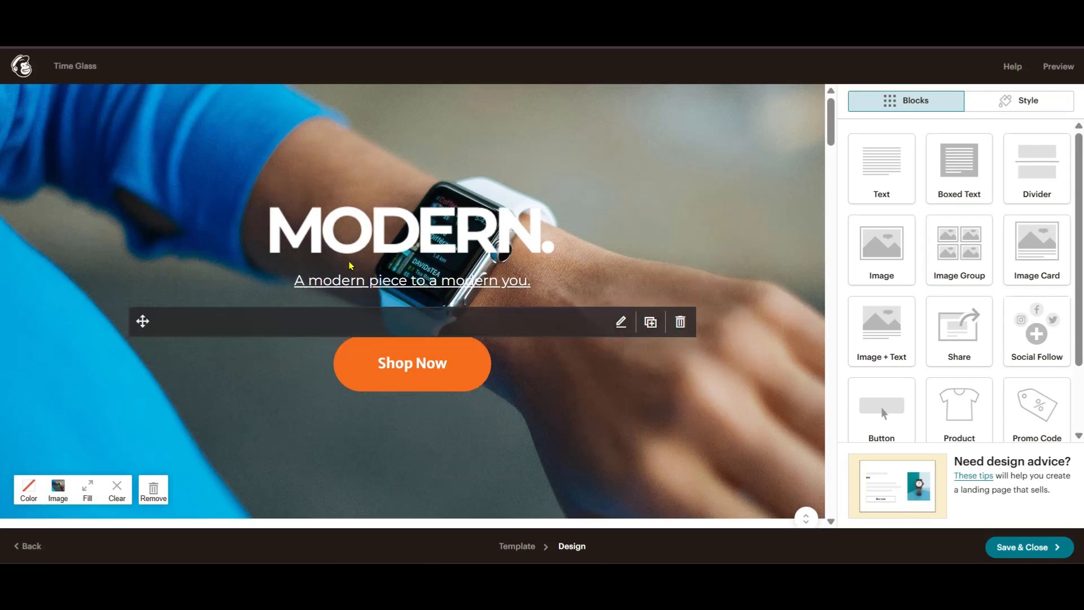
- Change the 'Our story' heading to 'Our History', then open the paragraph below
scroll(738, 211, "down", 3)
scroll(737, 210, "up", 3)
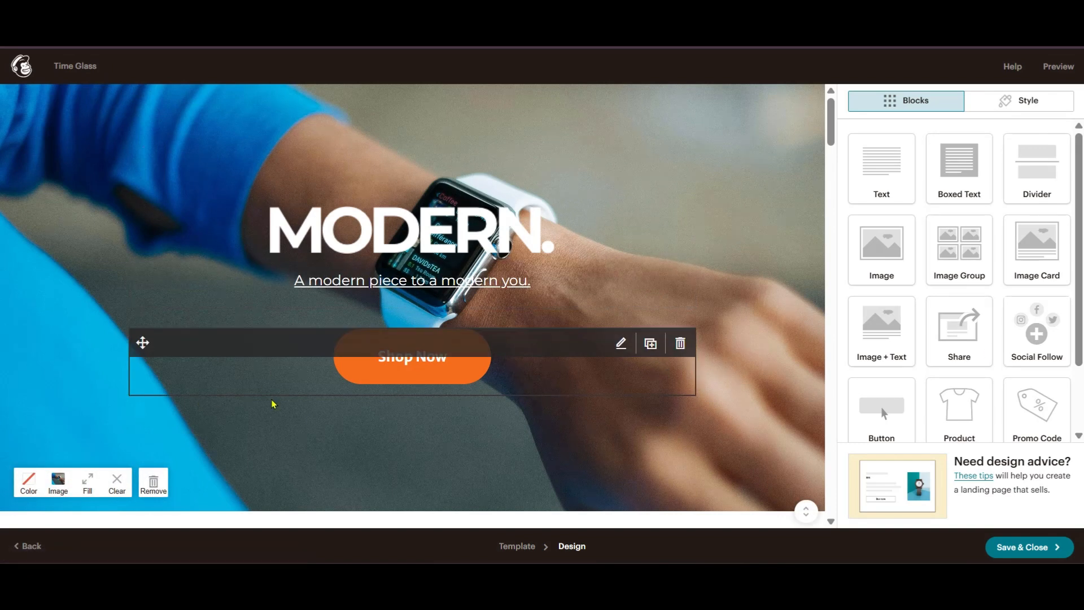
scroll(429, 411, "down", 2)
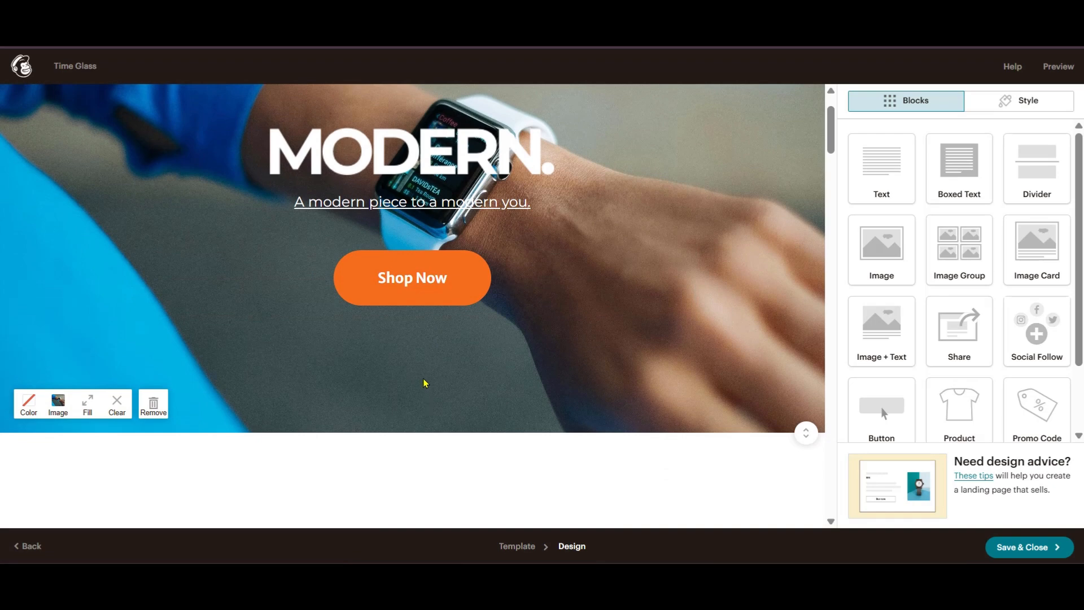
scroll(425, 383, "down", 8)
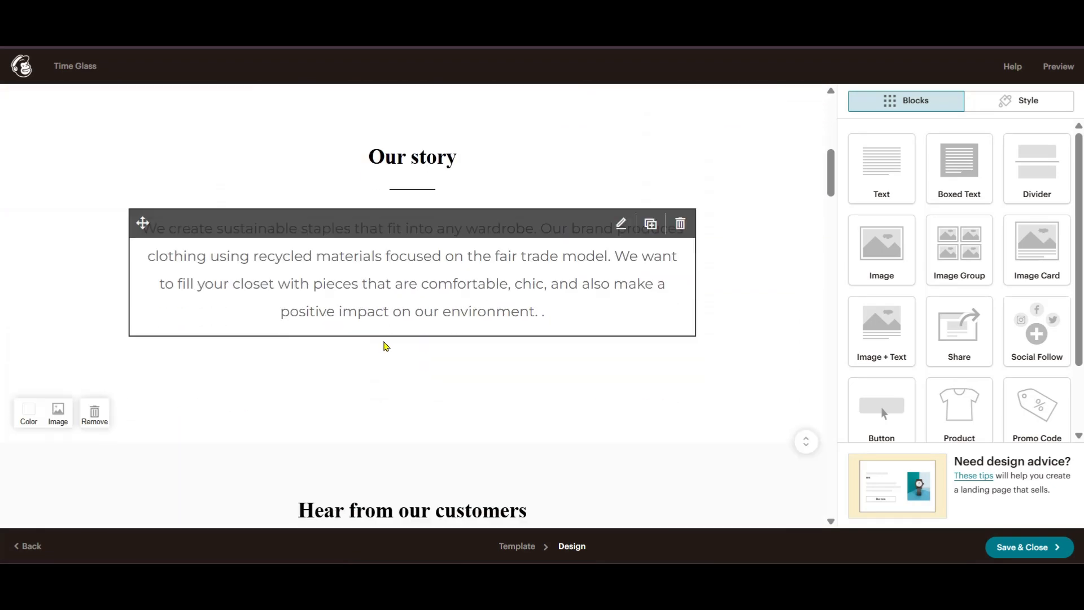
scroll(382, 343, "up", 2)
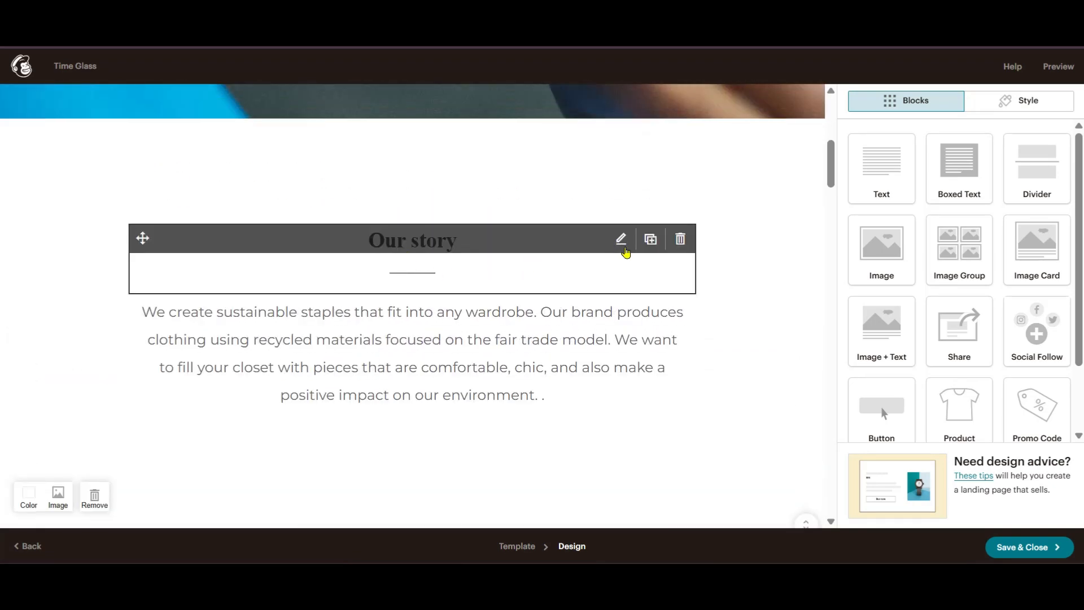
left_click(621, 241)
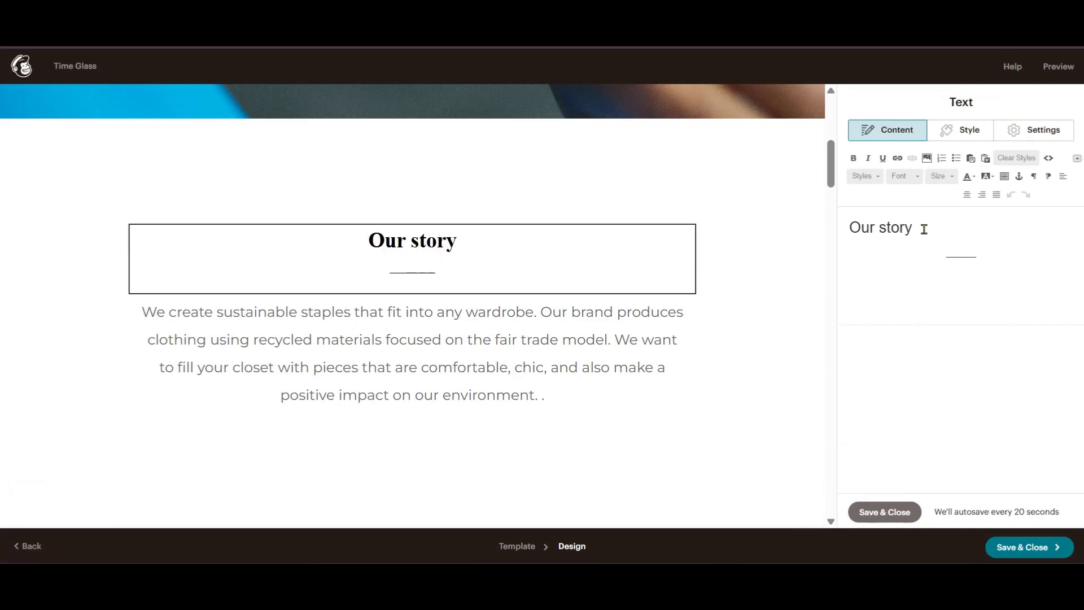
left_click_drag(922, 227, 878, 230)
type("H")
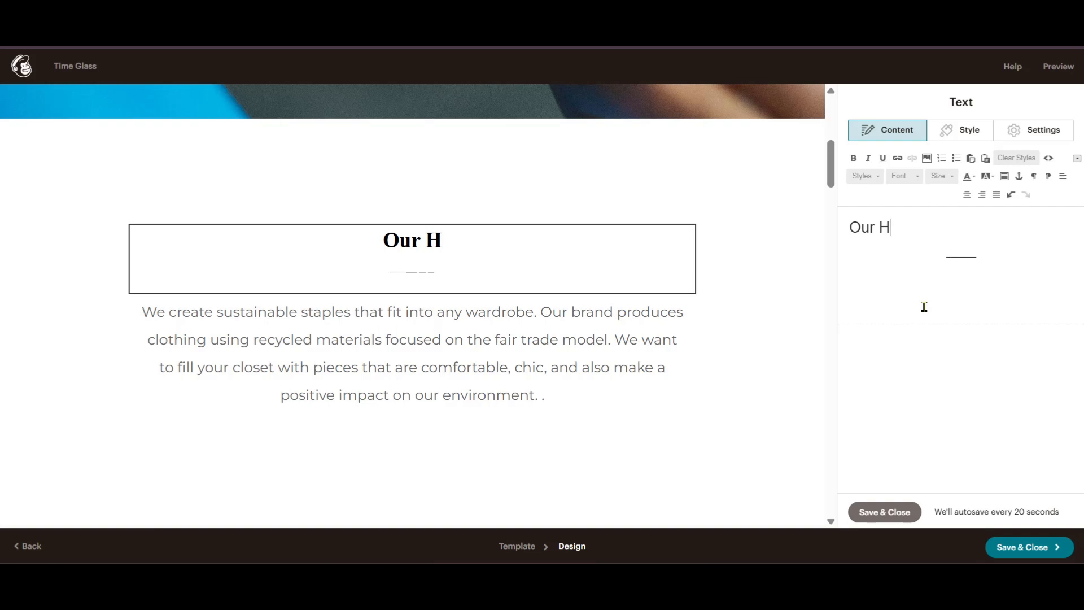
type("istory")
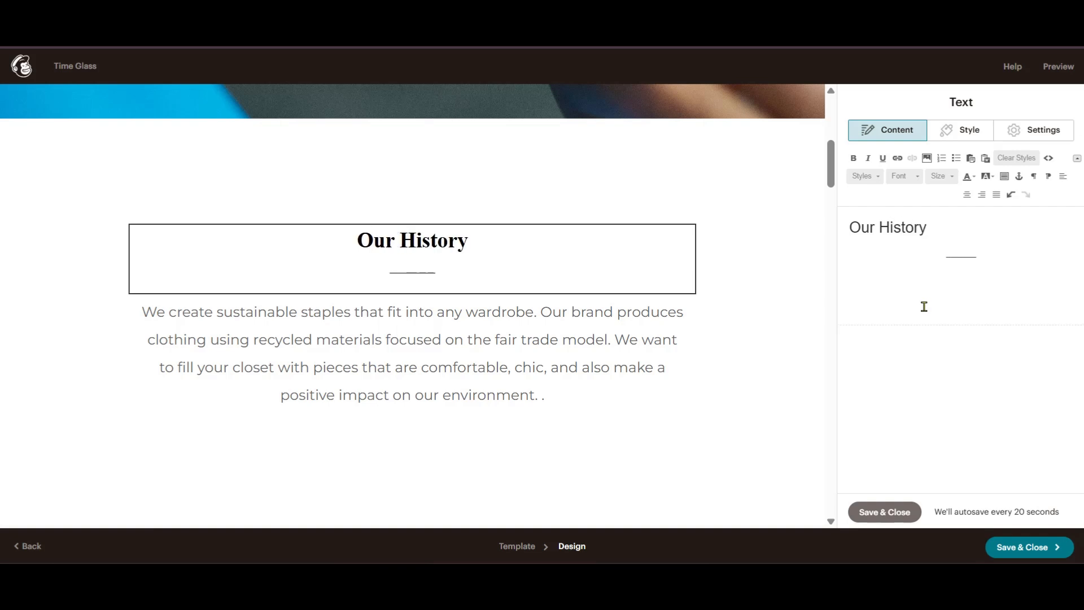
left_click(621, 308)
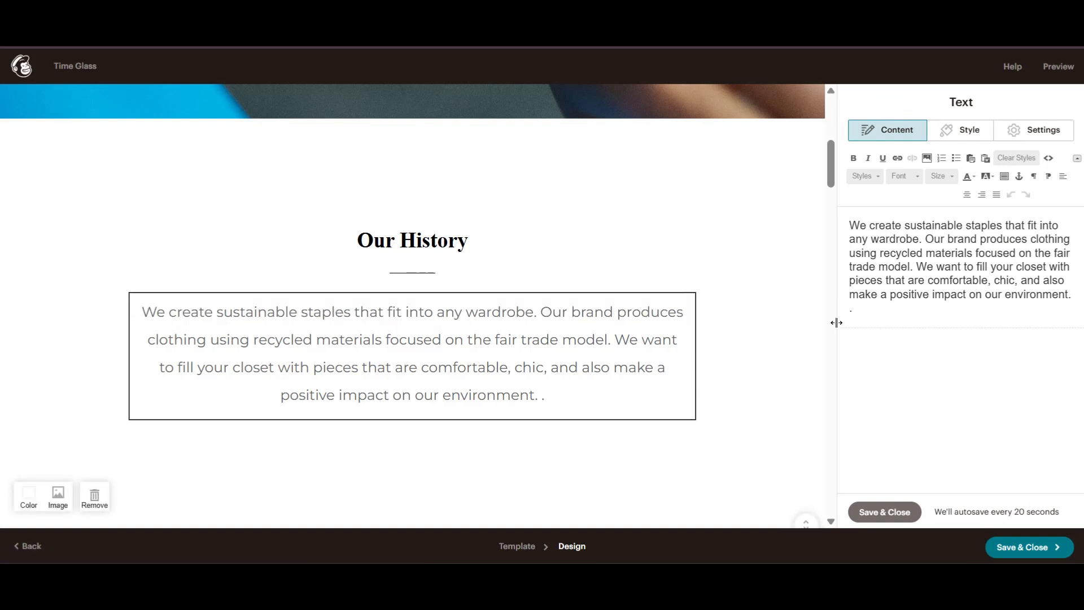
- Set the Our History section background to pale lavender-blue #c9d3e9 using the colour picker
scroll(791, 305, "down", 3)
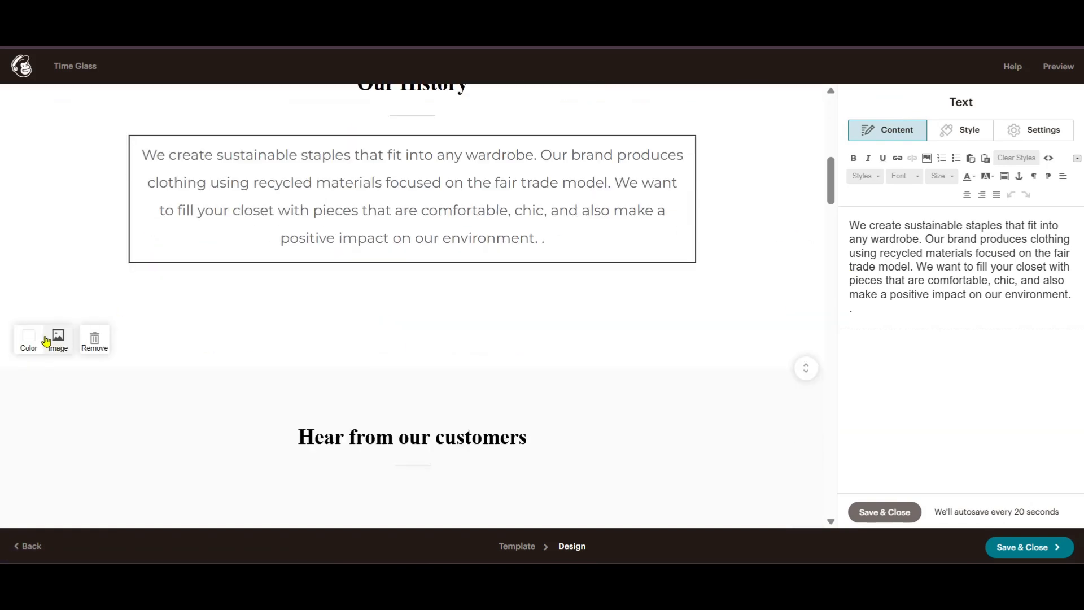
scroll(226, 352, "up", 1)
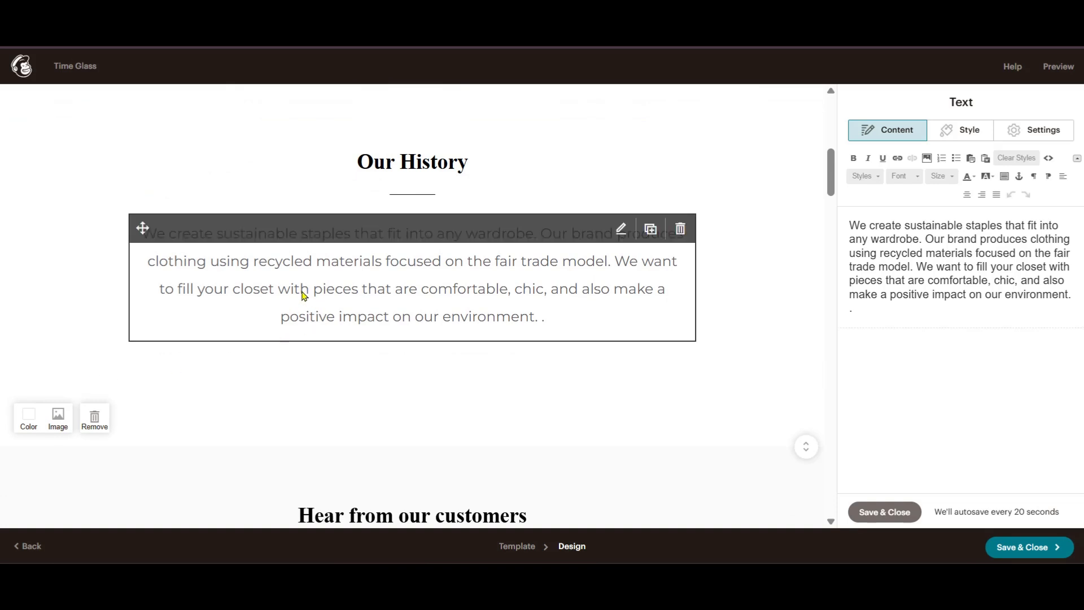
left_click(25, 423)
left_click_drag(19, 468, 26, 470)
scroll(46, 470, "down", 4)
scroll(34, 395, "up", 3)
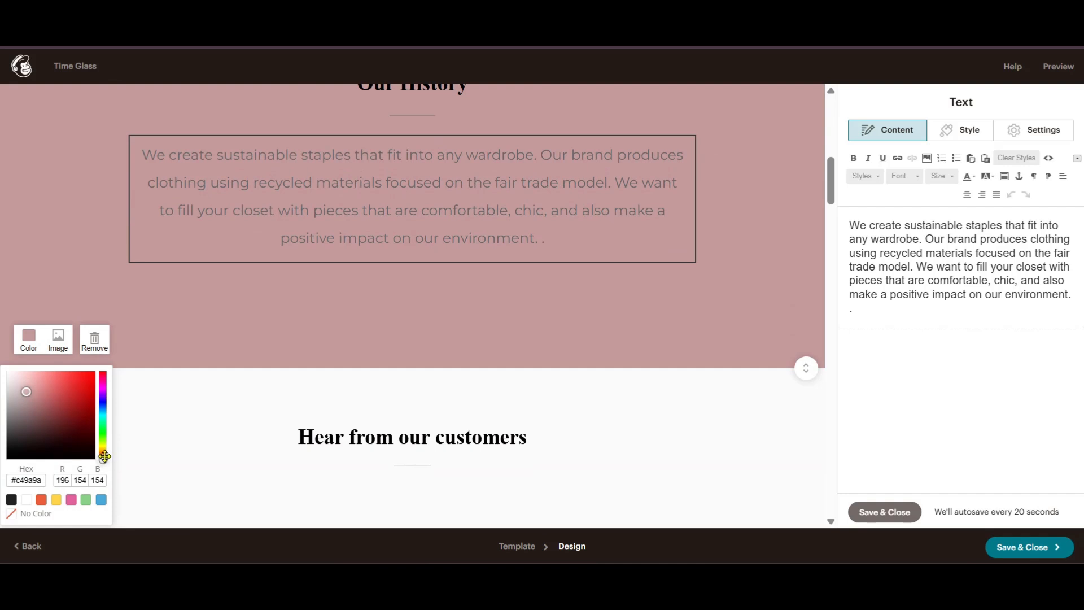
left_click_drag(105, 456, 103, 420)
left_click_drag(27, 390, 17, 380)
left_click_drag(102, 420, 102, 405)
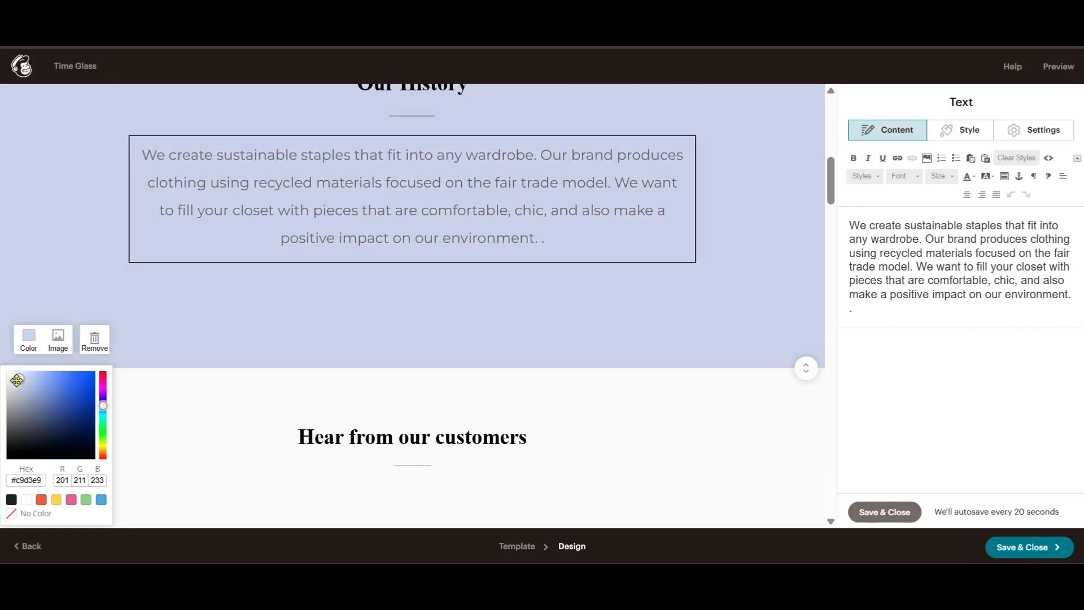
left_click(21, 381)
scroll(310, 346, "down", 1)
- Close the colour picker and open the Hear from our customers Image + Text block for editing
left_click(780, 355)
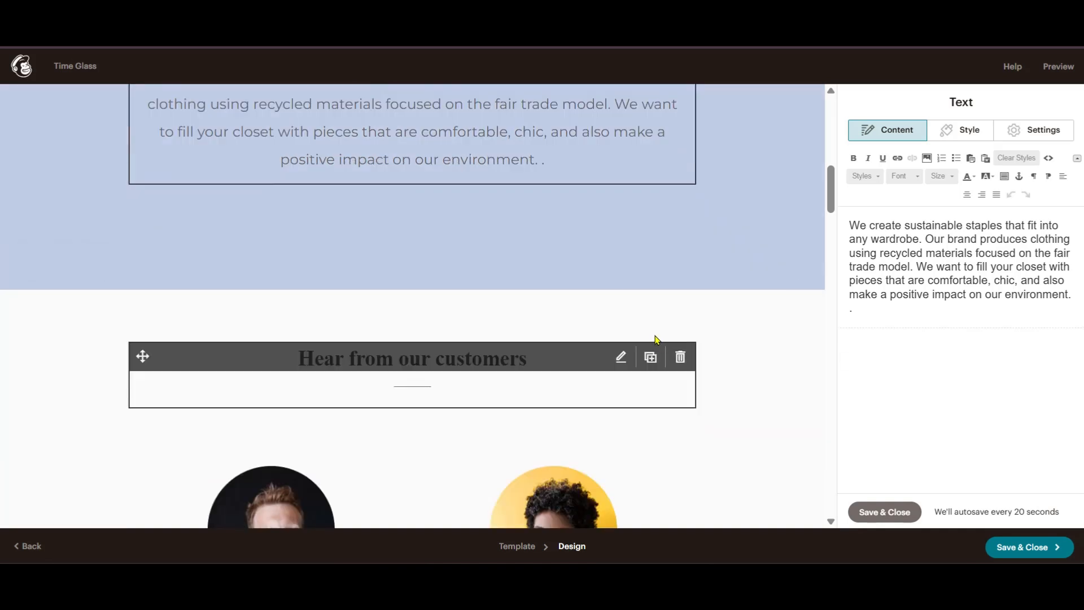
scroll(652, 334, "up", 8)
scroll(652, 335, "down", 12)
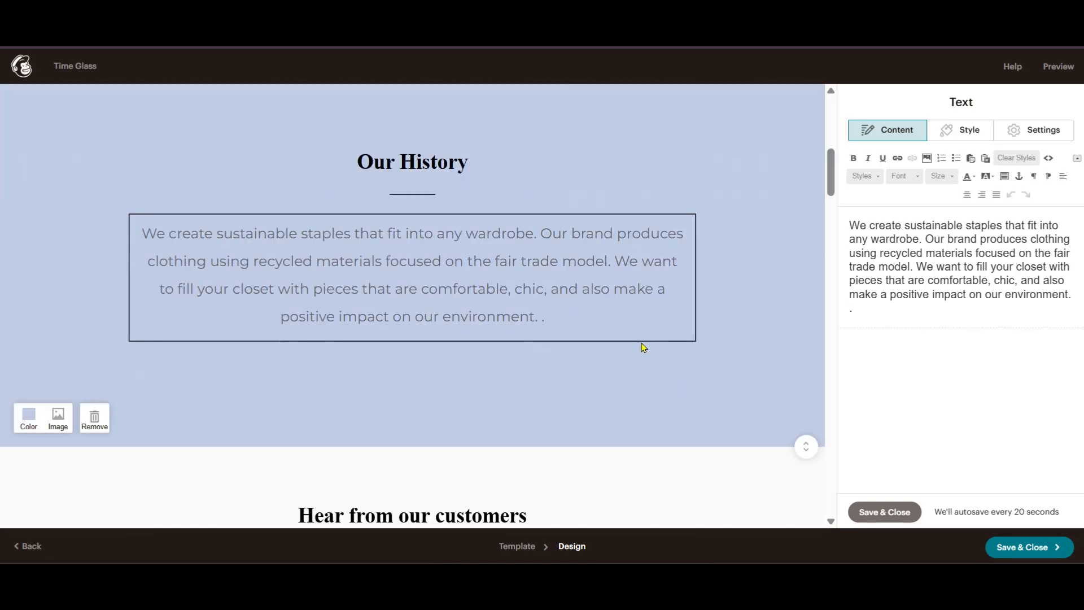
scroll(380, 310, "down", 3)
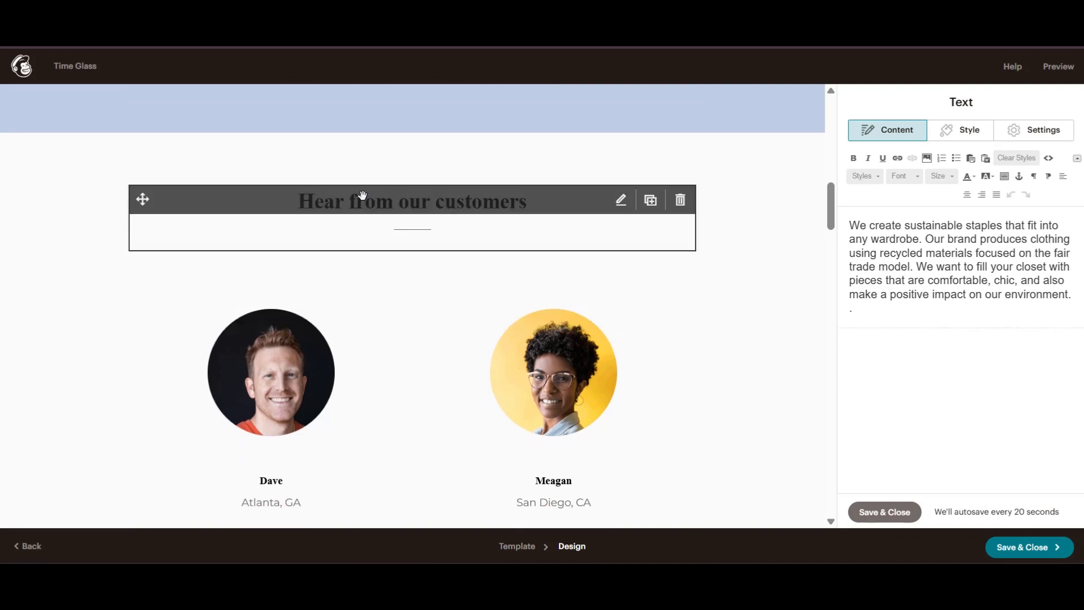
scroll(397, 249, "down", 3)
scroll(324, 189, "up", 3)
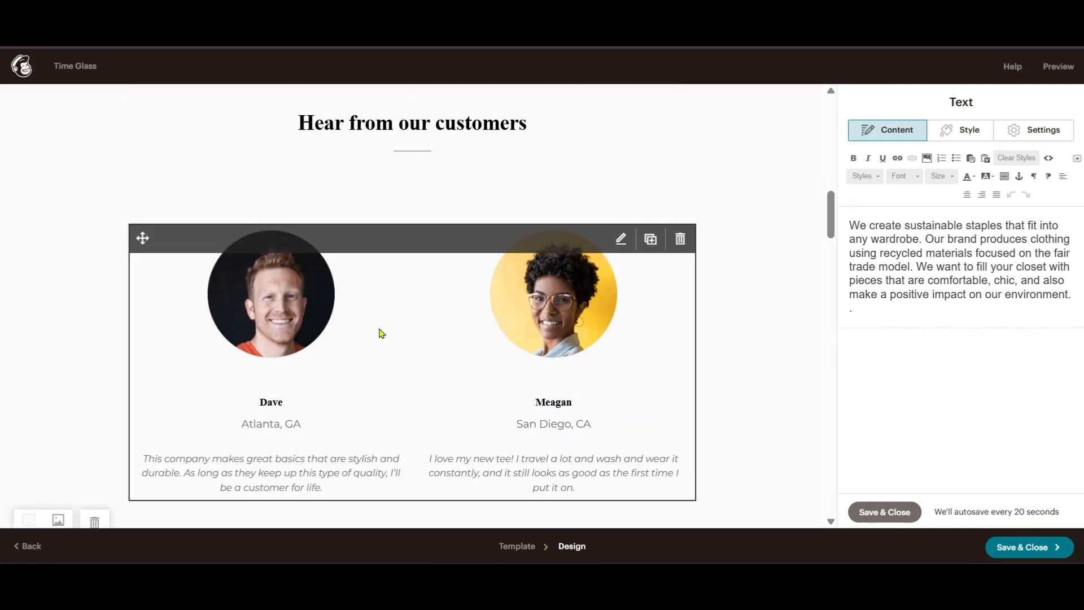
left_click(621, 241)
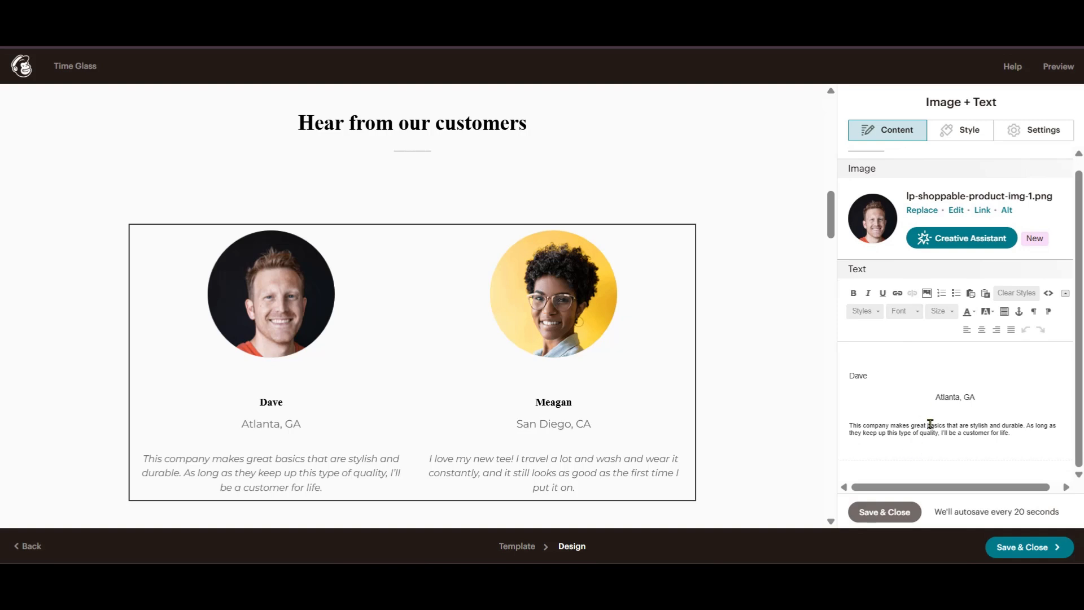
scroll(536, 325, "down", 2)
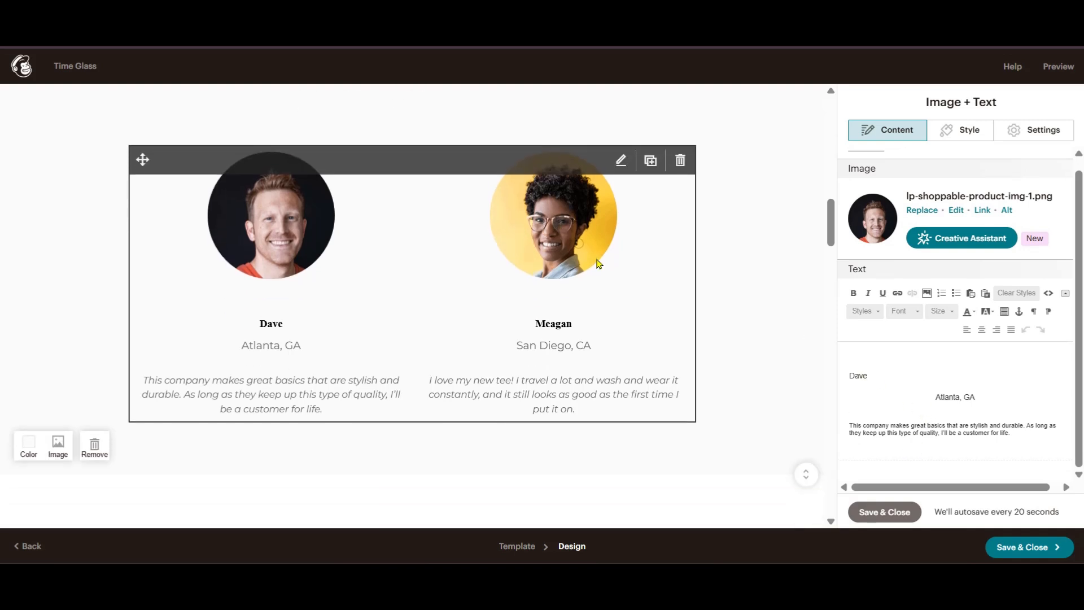
scroll(237, 305, "down", 2)
scroll(155, 254, "up", 3)
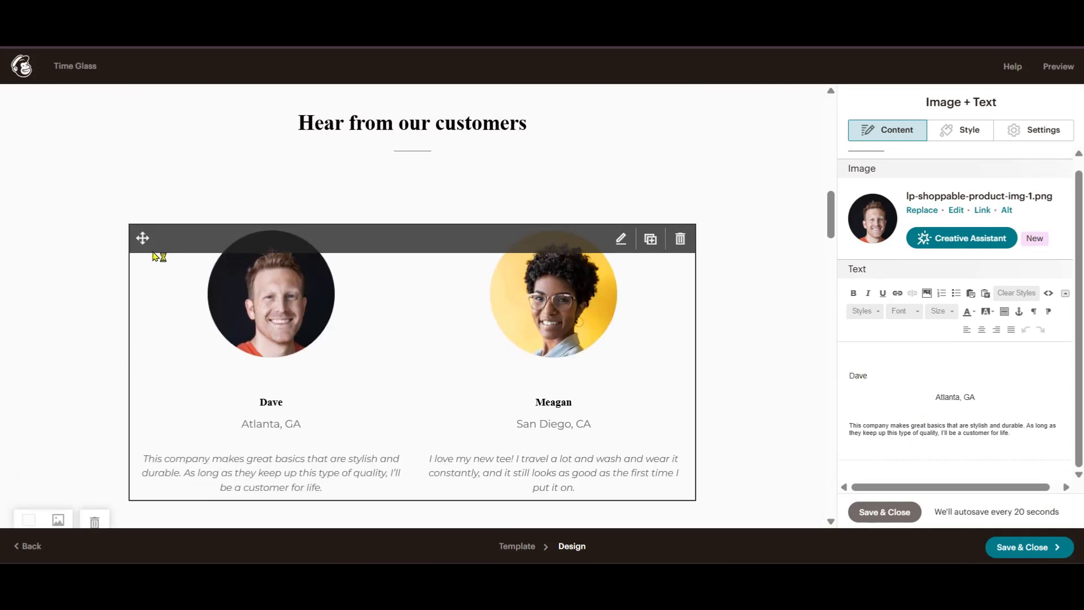
scroll(138, 282, "down", 3)
- Change the testimonials section background from off-white #fafafa to black
left_click(28, 366)
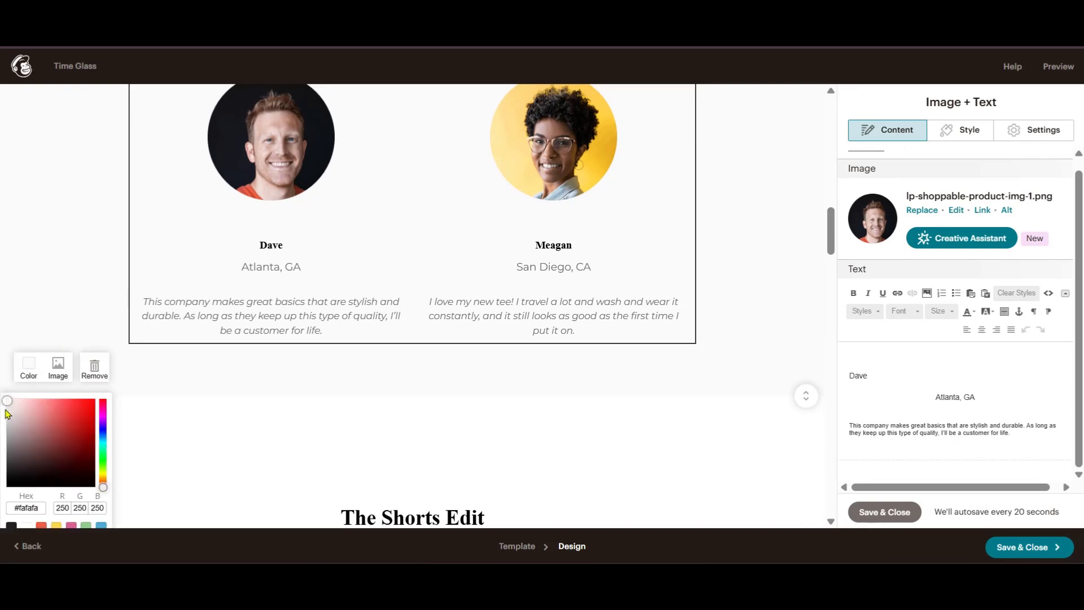
left_click_drag(17, 475, 15, 491)
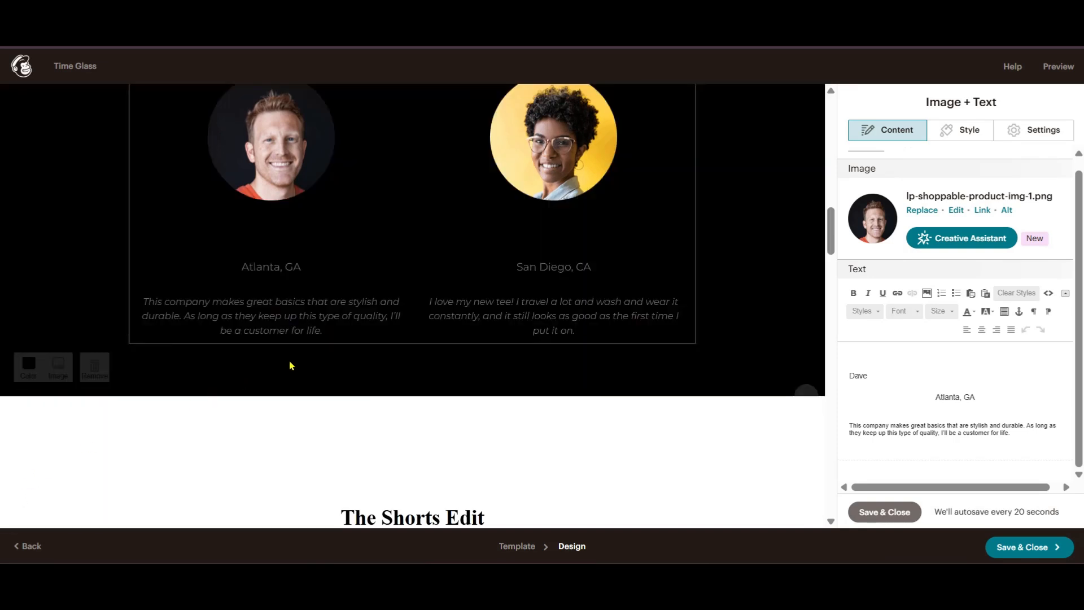
scroll(316, 350, "up", 5)
scroll(337, 340, "up", 3)
scroll(337, 341, "down", 5)
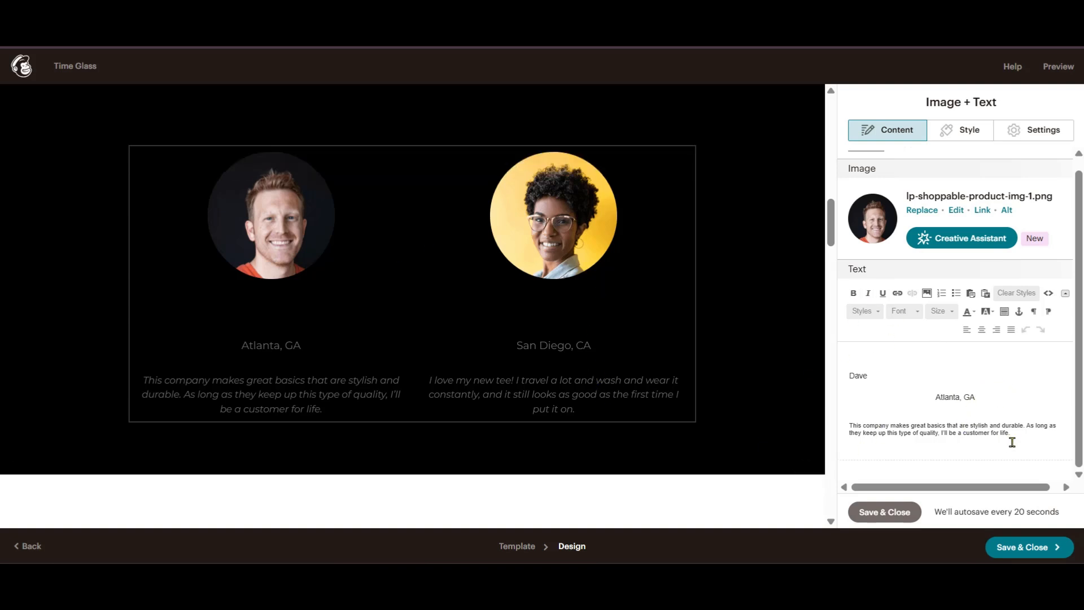
- Make Dave's name, city and review text white in the Column 1 editor
left_click_drag(1040, 438, 931, 341)
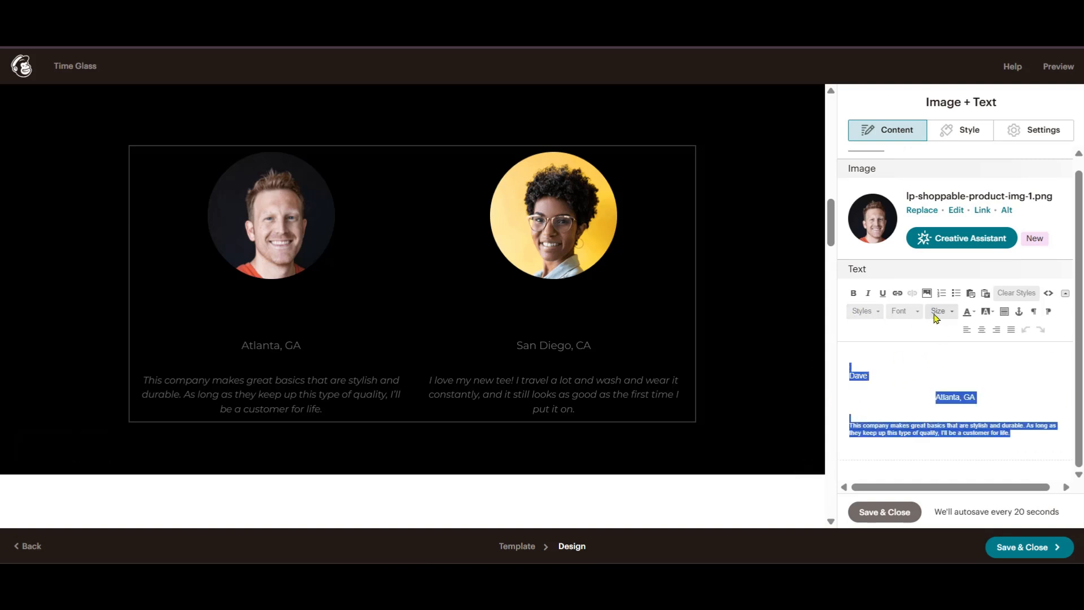
left_click(985, 316)
left_click(988, 316)
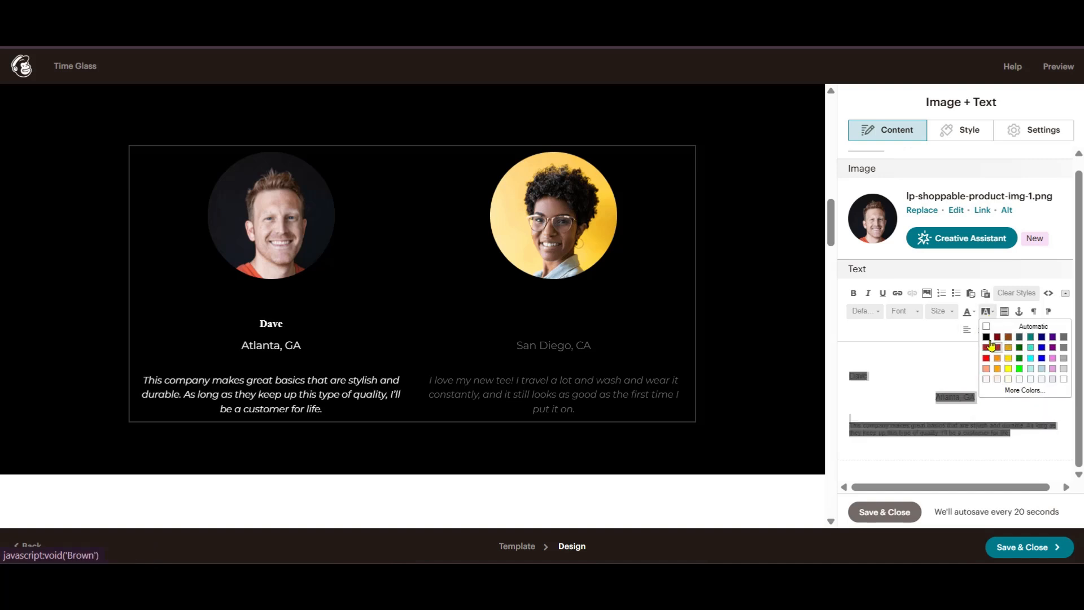
left_click(1030, 326)
left_click(967, 313)
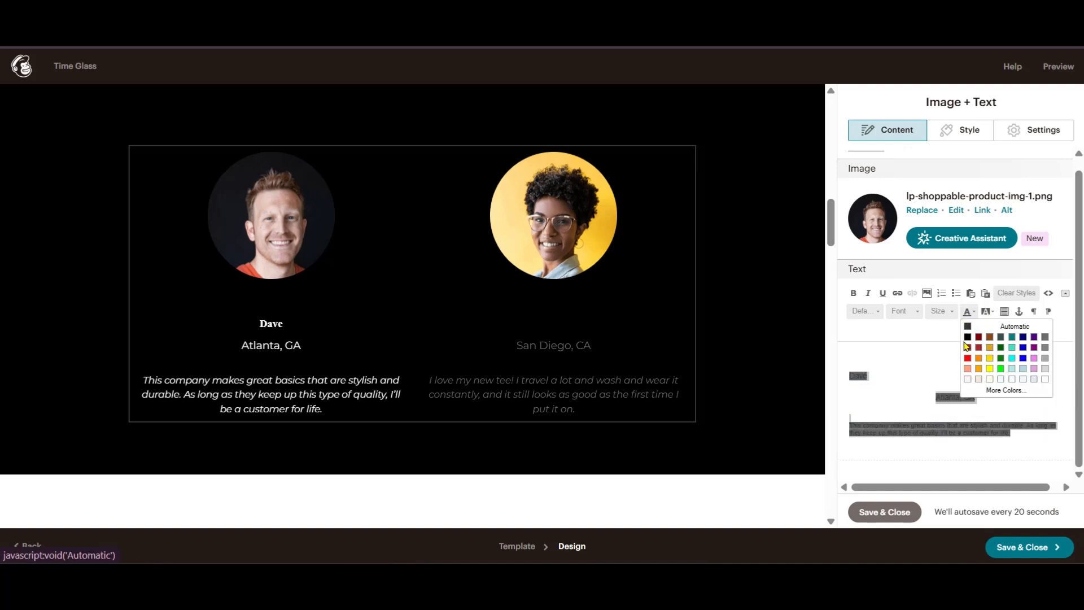
left_click(1003, 380)
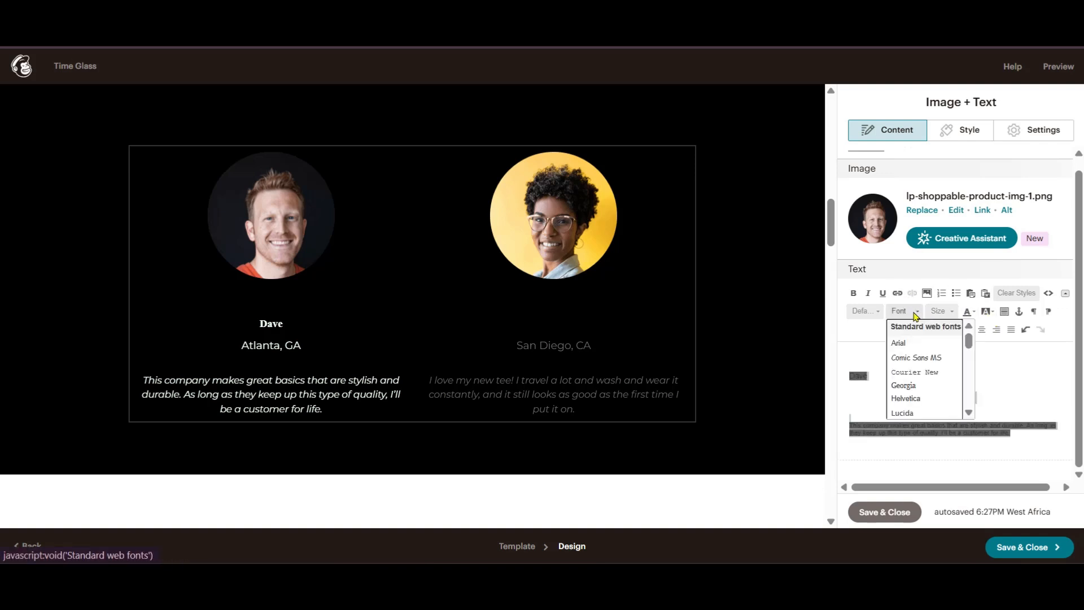
- Enlarge Dave's testimonial text to size 18
left_click(954, 315)
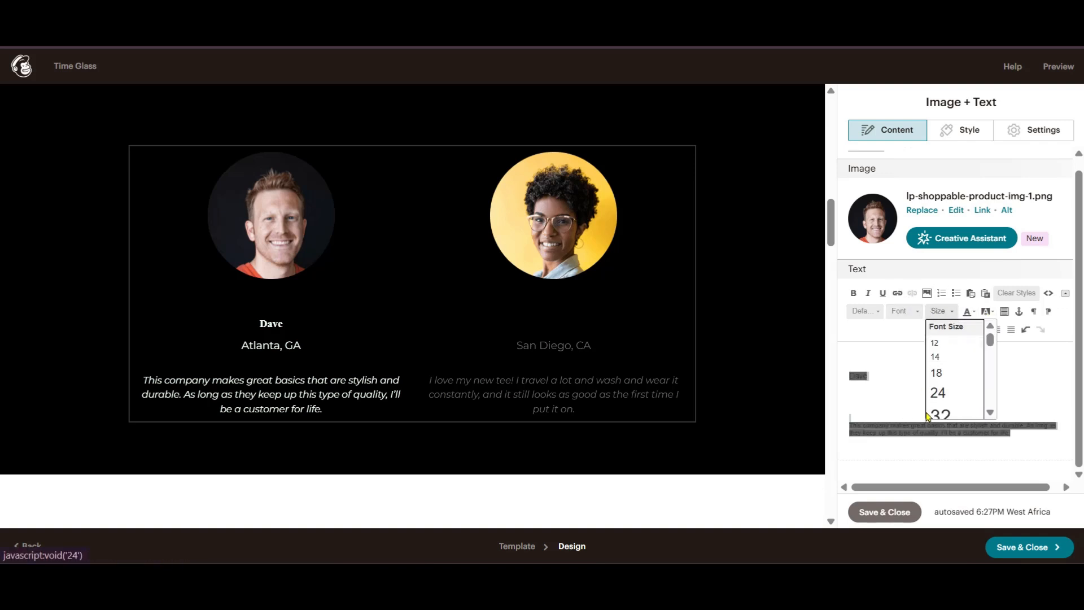
left_click(936, 373)
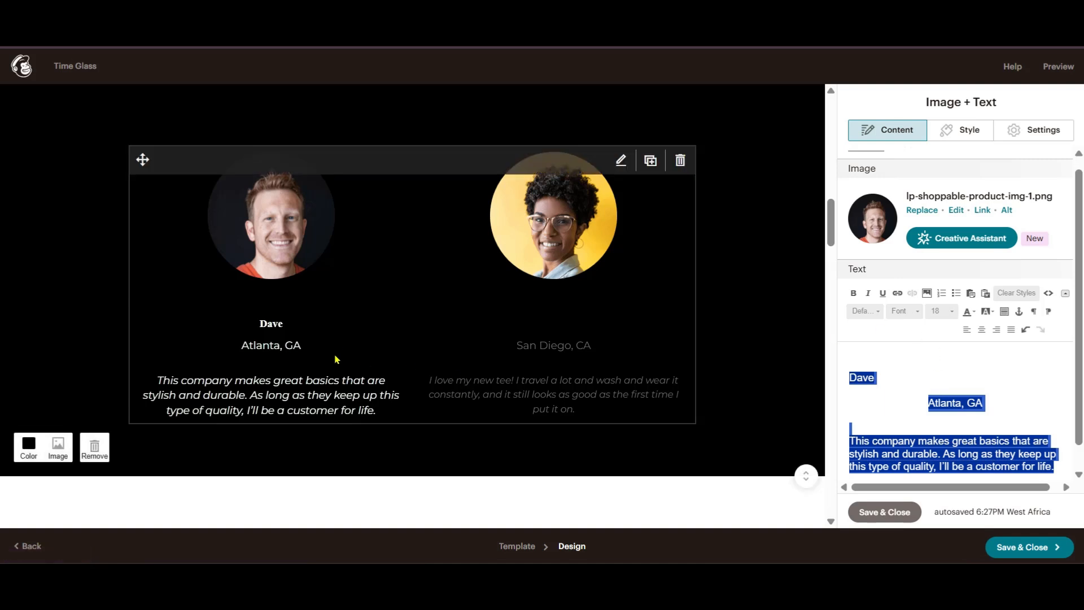
scroll(786, 294, "up", 1)
scroll(875, 270, "down", 1)
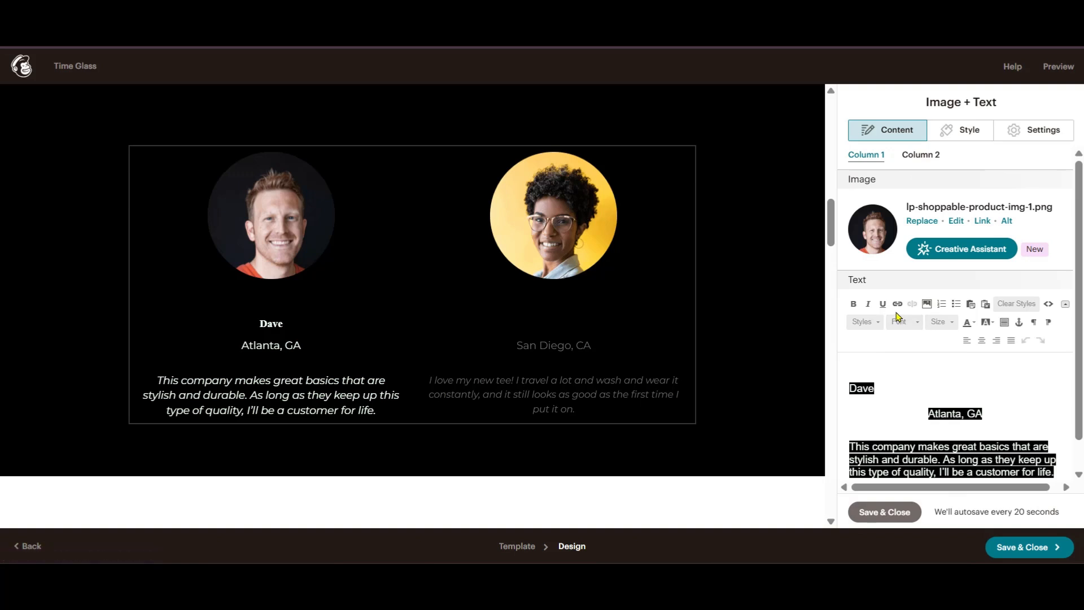
- In Column 2, give Meagan's city and review text a black background and white colour
left_click(917, 158)
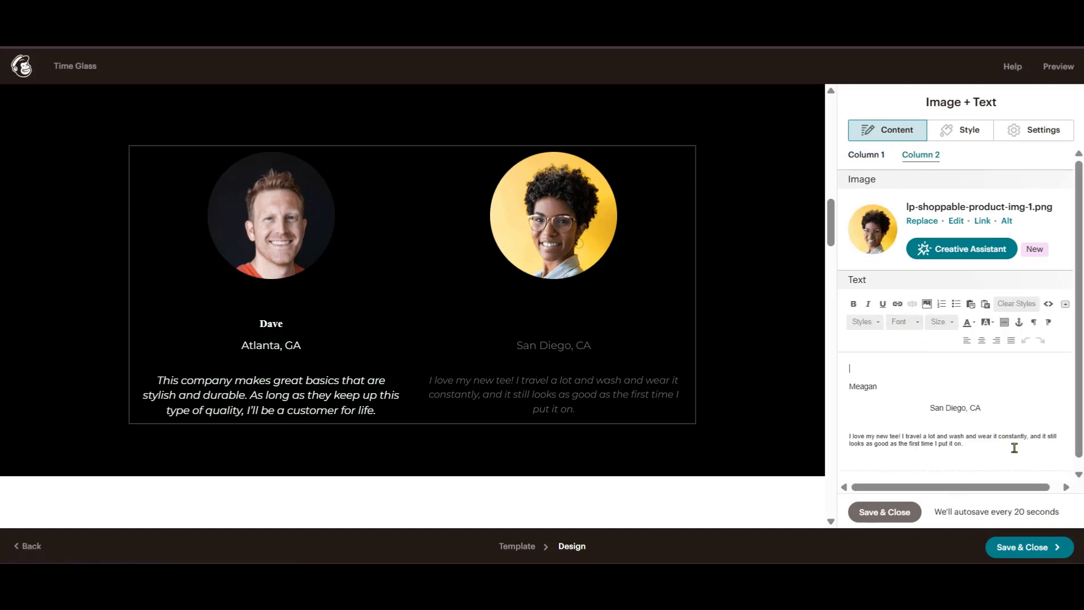
left_click_drag(1014, 445, 858, 400)
left_click(986, 321)
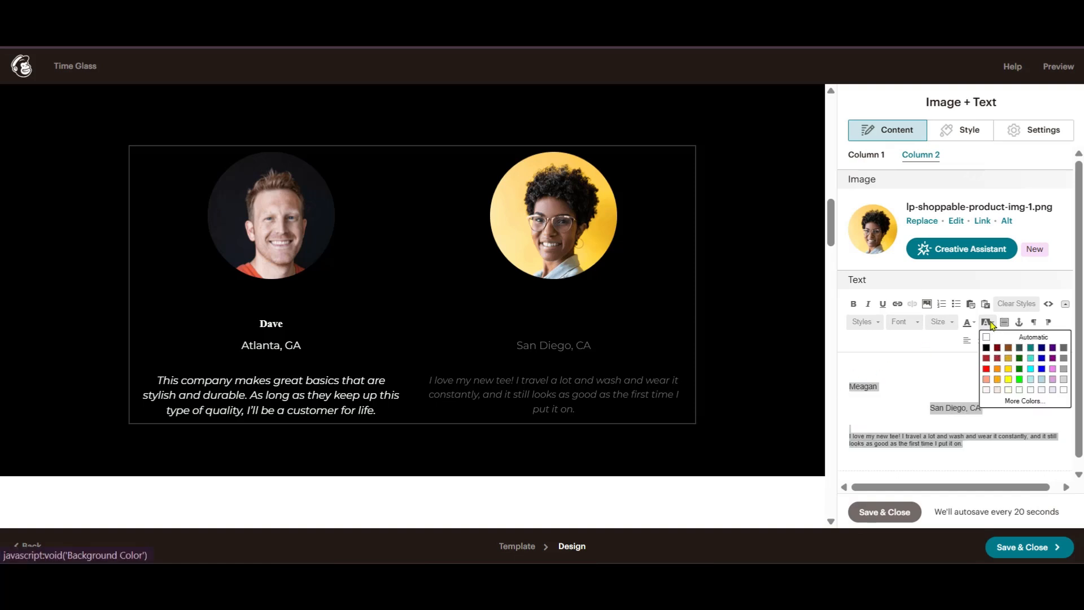
left_click(986, 350)
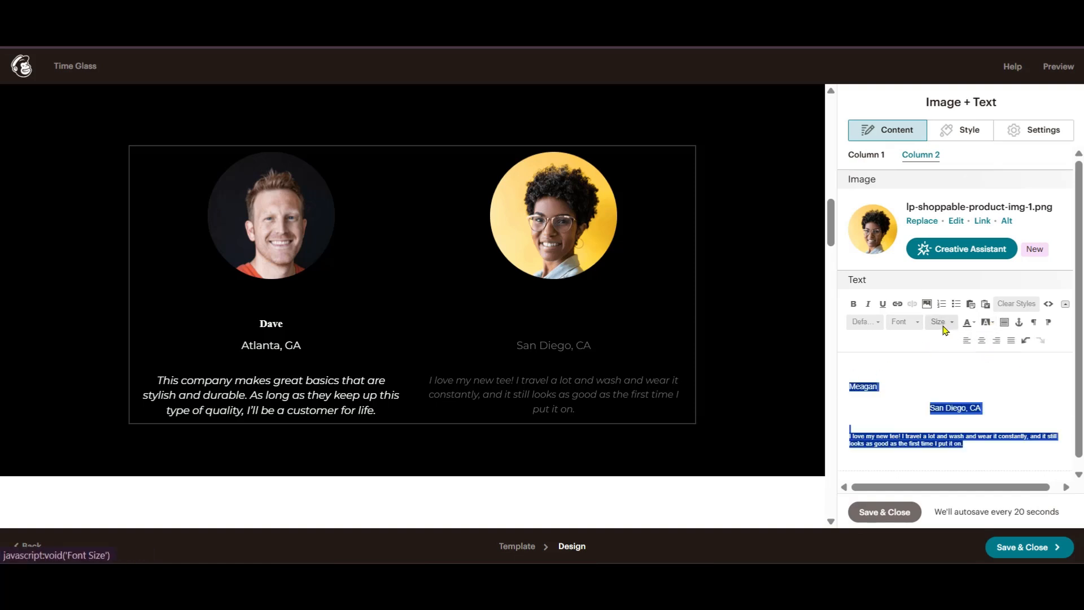
left_click(968, 323)
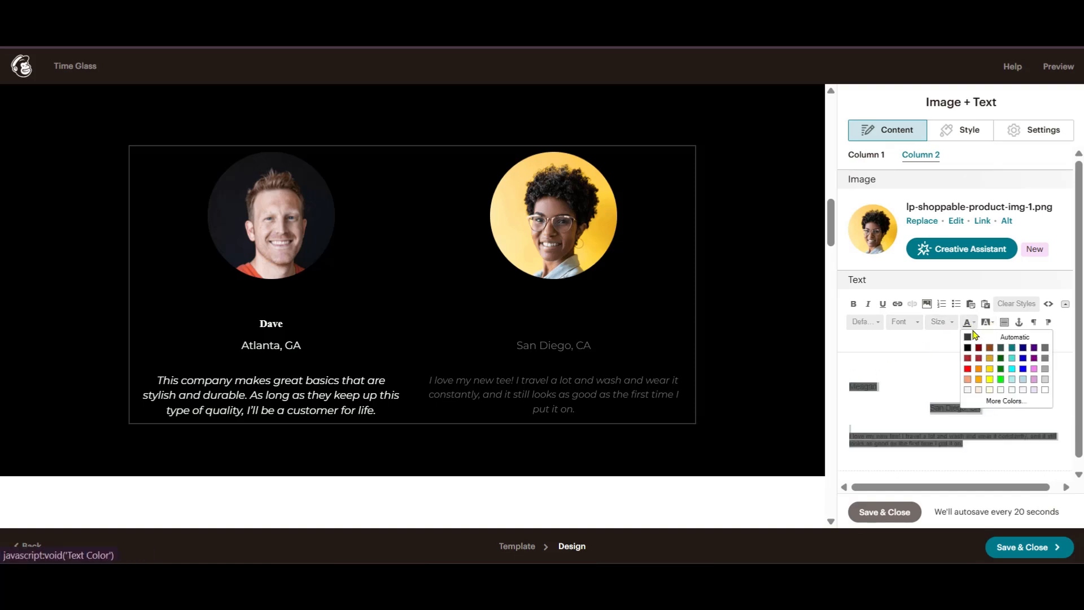
left_click(1012, 390)
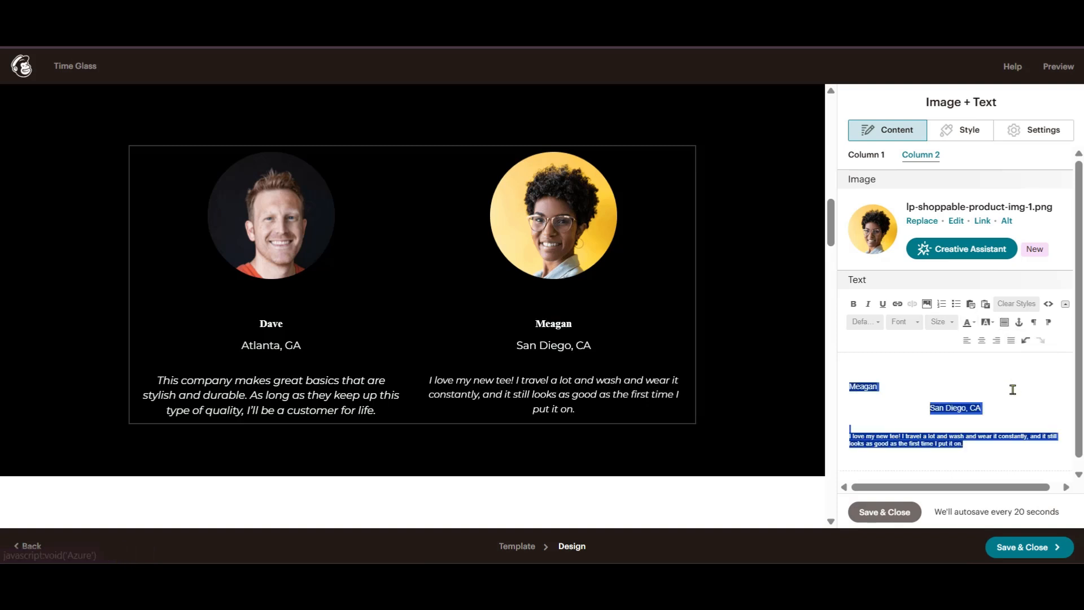
- Set Meagan's testimonial text to size 18, leaving it unbolded
left_click(855, 306)
left_click(855, 307)
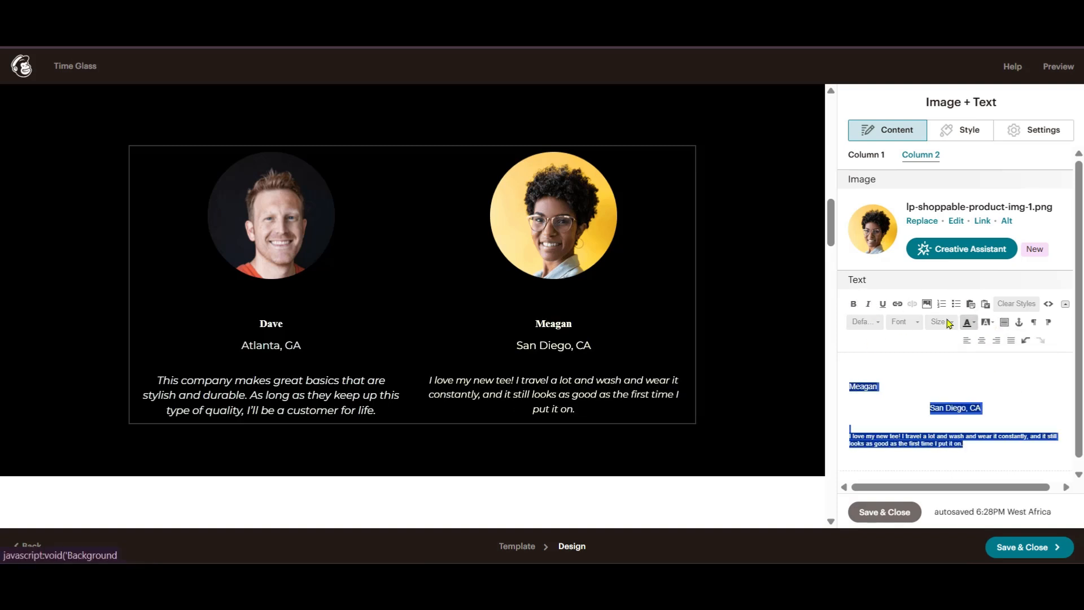
left_click(941, 322)
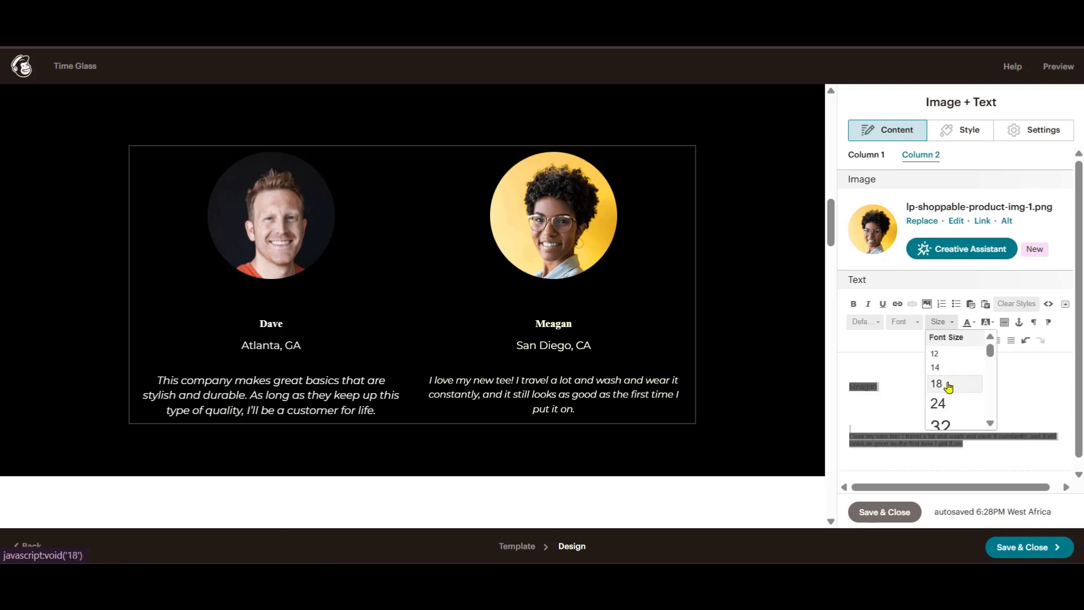
left_click(943, 384)
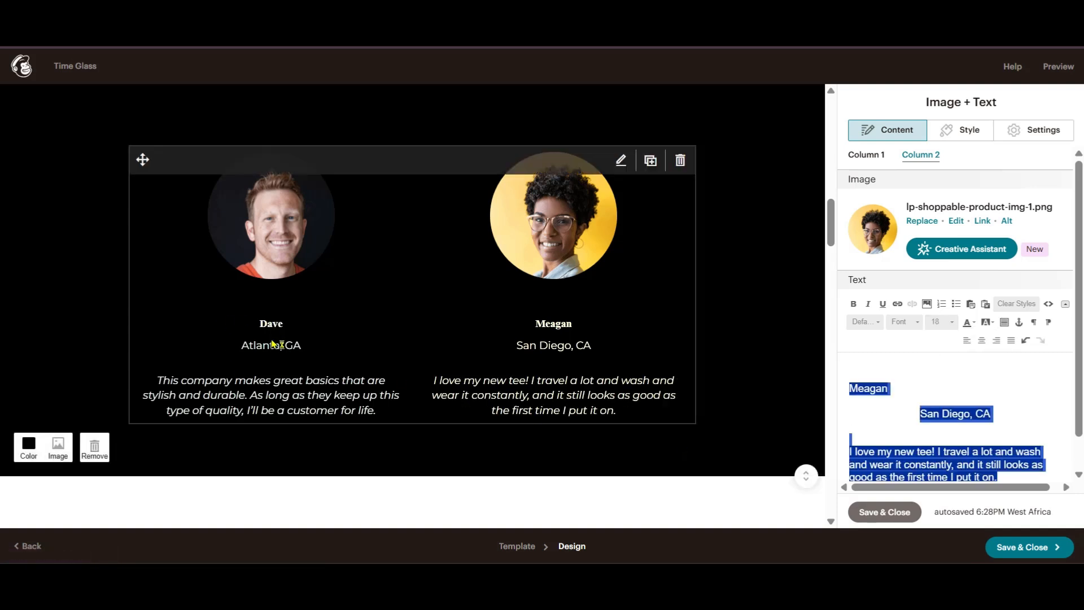
- Open the Hear from our customers heading and set its text background to black
scroll(762, 327, "up", 10)
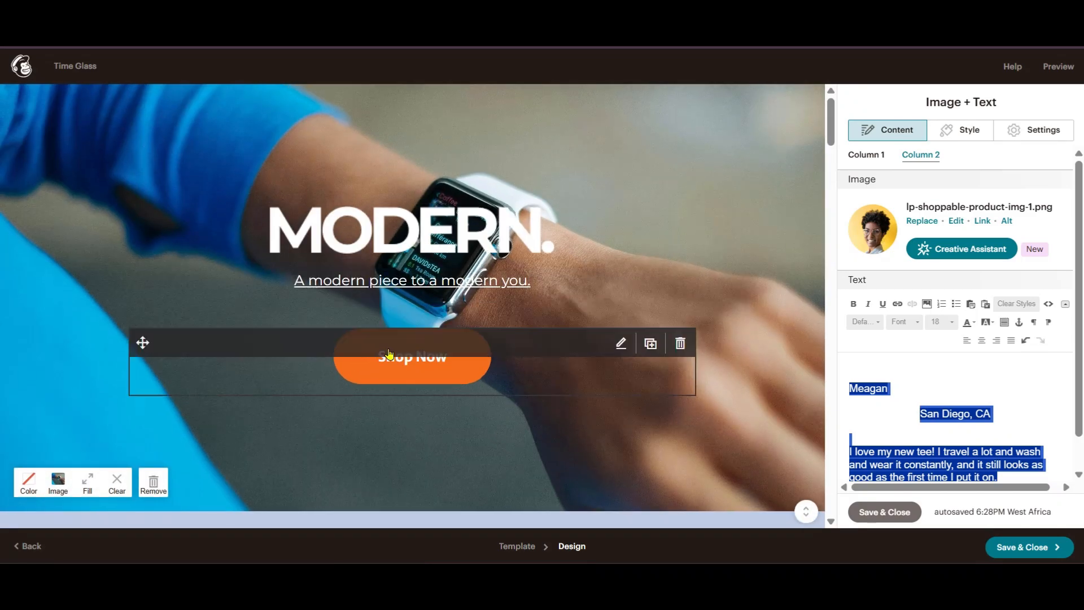
scroll(409, 373, "down", 8)
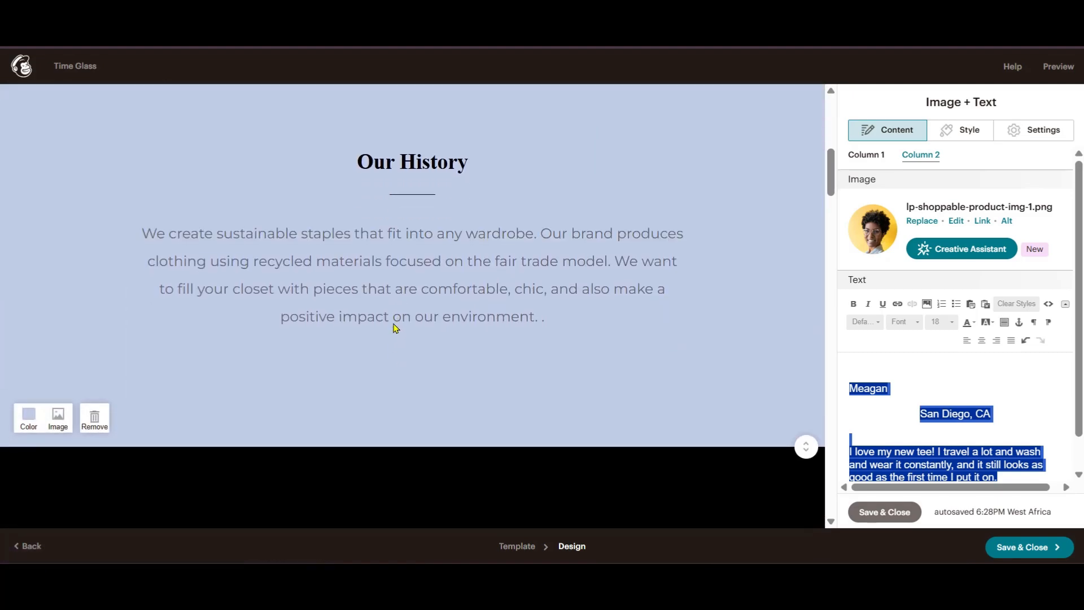
scroll(415, 291, "down", 6)
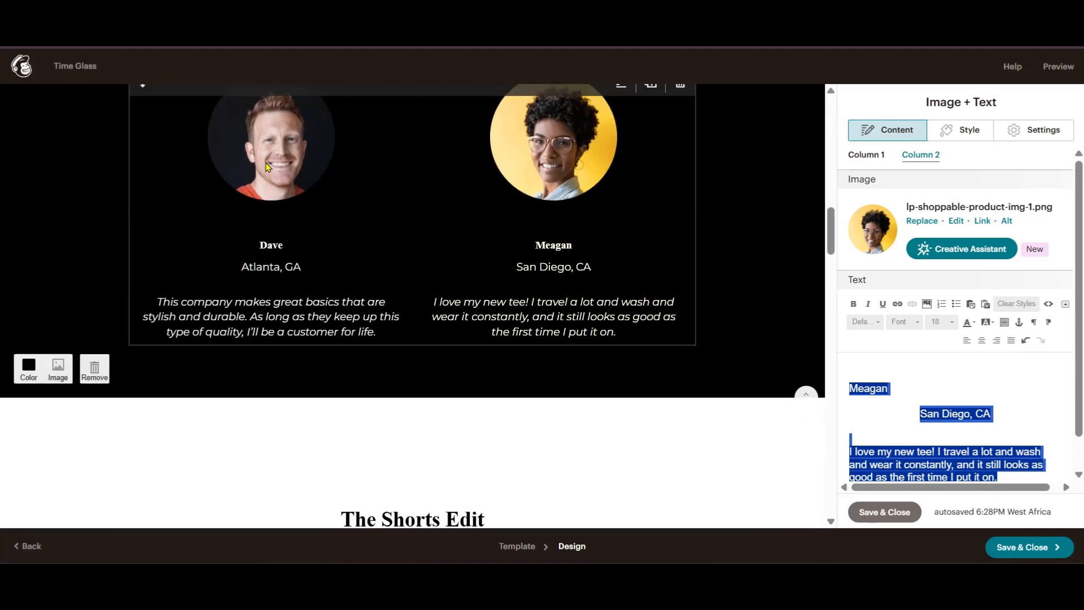
scroll(326, 246, "down", 2)
scroll(327, 246, "up", 5)
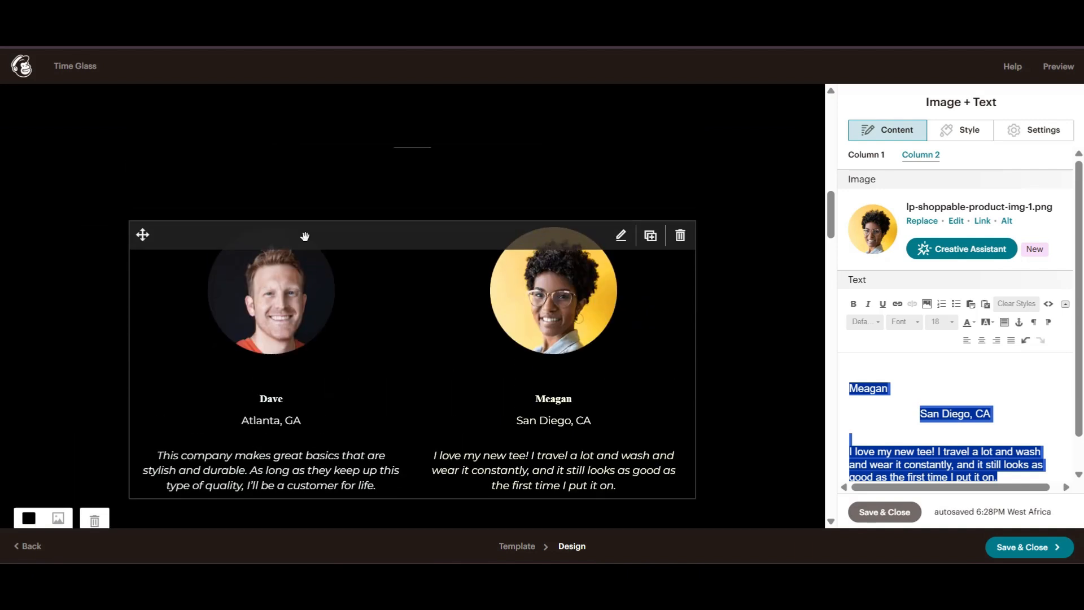
scroll(433, 301, "up", 2)
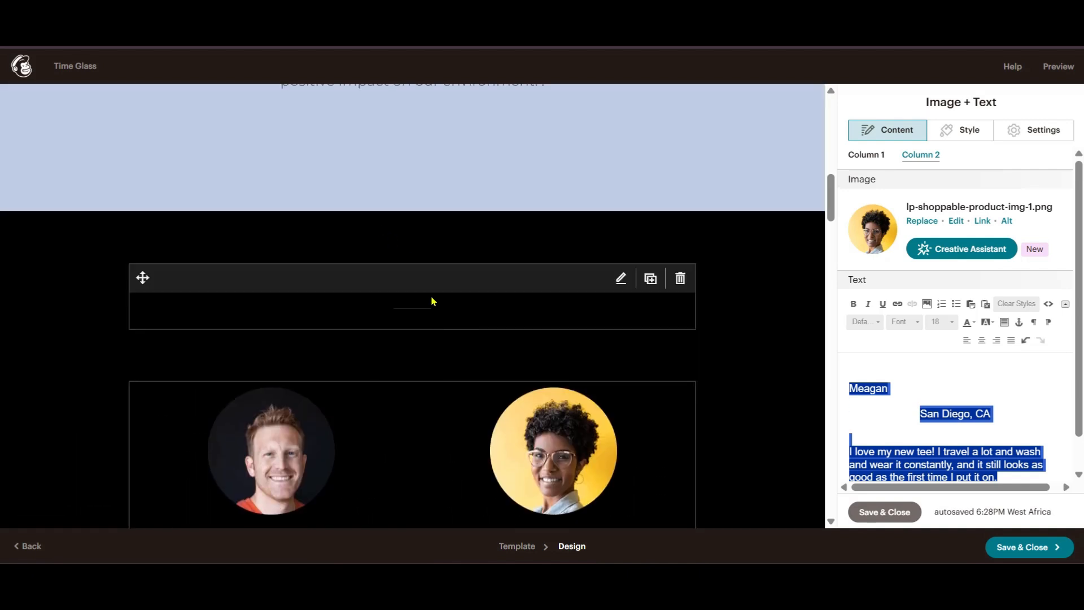
left_click(620, 279)
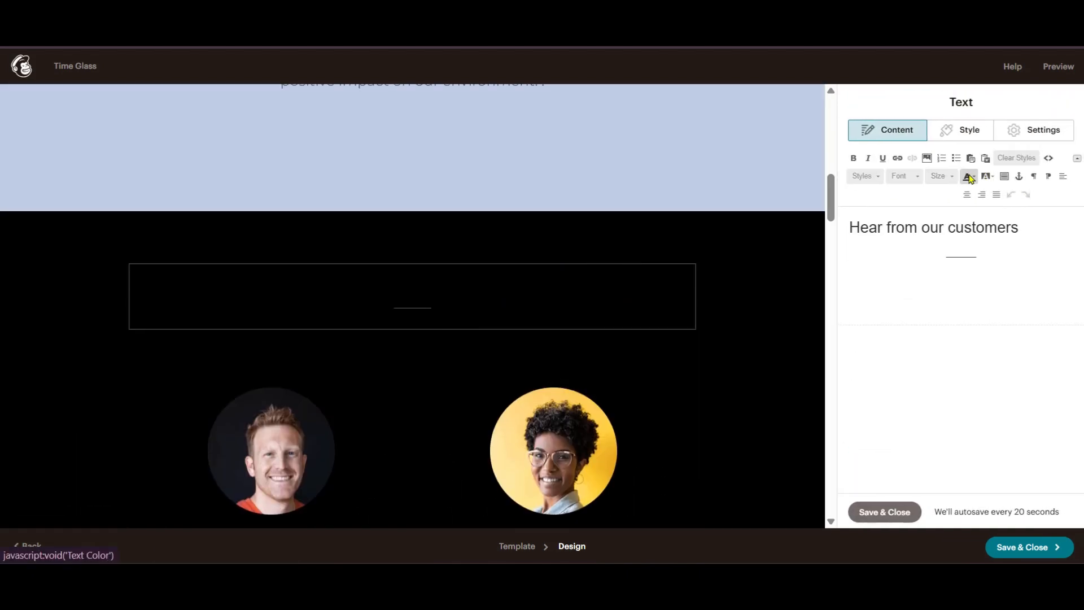
left_click(968, 177)
left_click(994, 245)
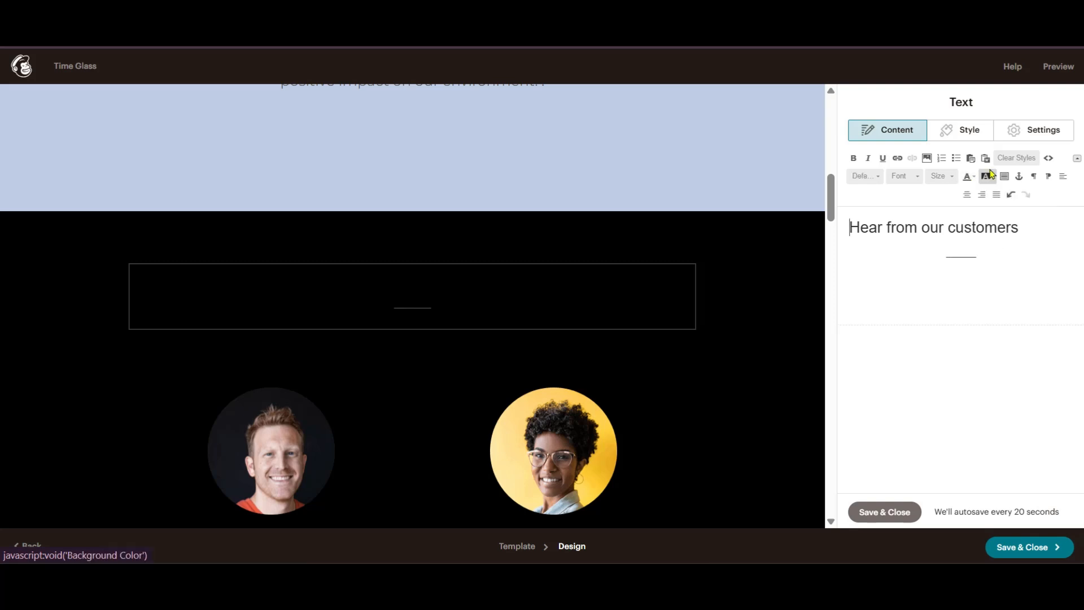
left_click(986, 176)
left_click(986, 202)
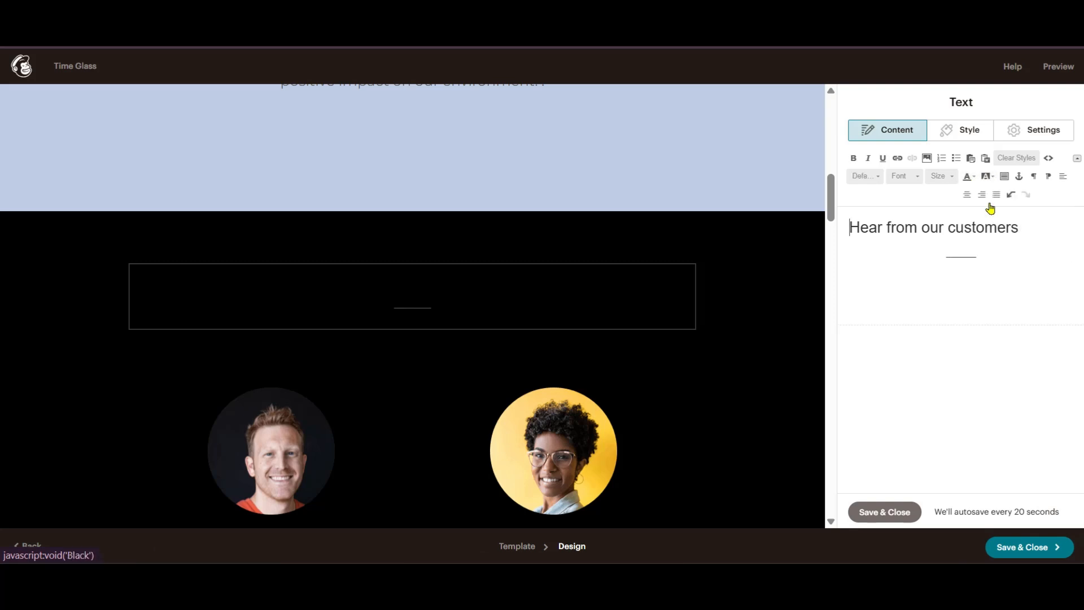
- Colour the Hear from our customers heading light yellow
left_click_drag(1020, 228, 840, 221)
left_click(966, 177)
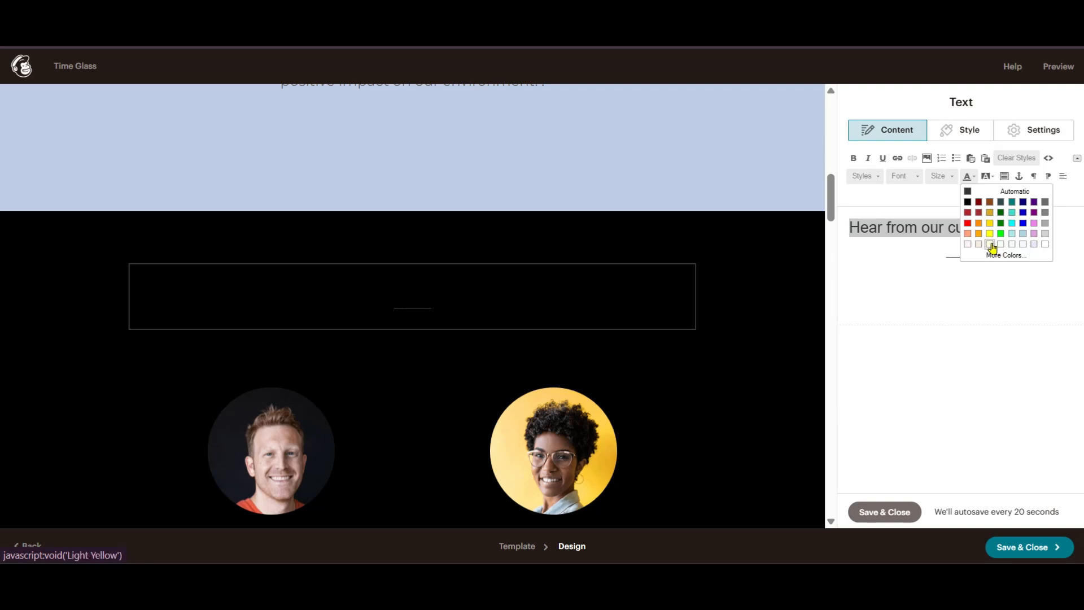
left_click(991, 245)
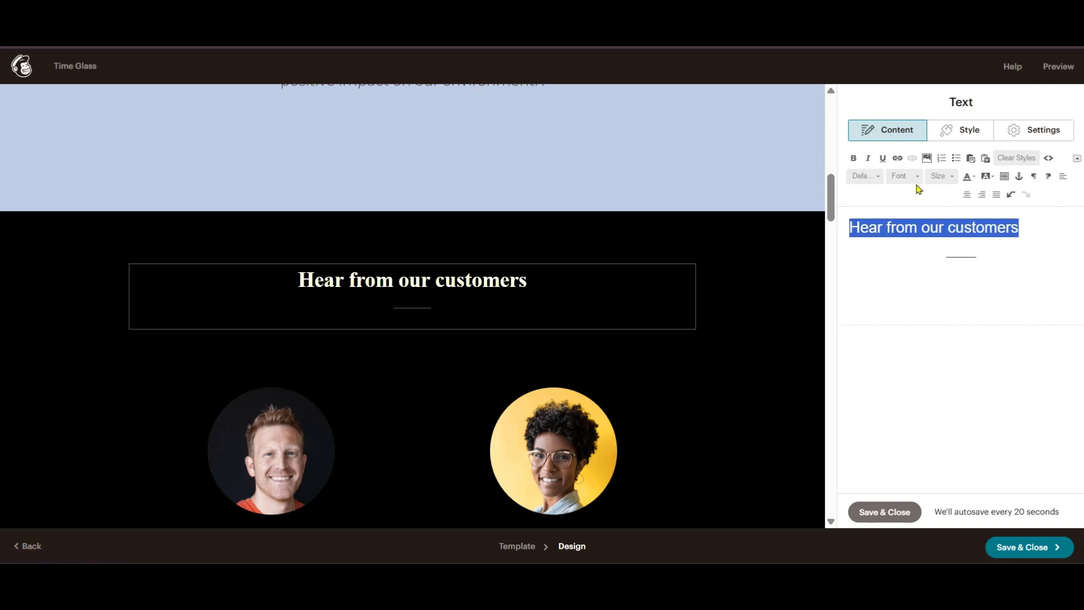
left_click(340, 294)
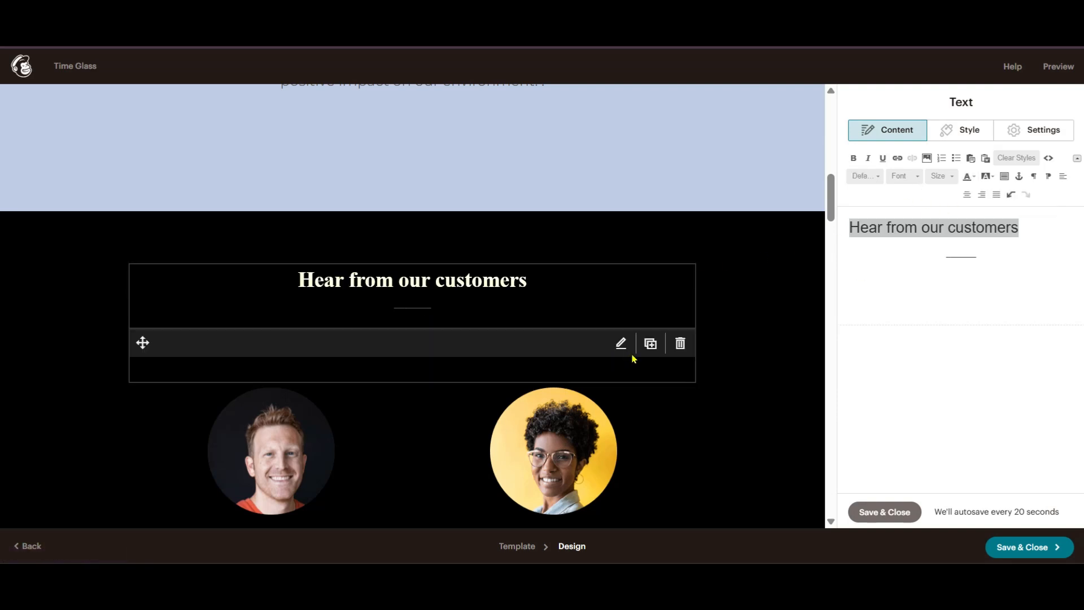
- Save the testimonials heading edits and close the text editor
scroll(457, 375, "up", 5)
scroll(457, 375, "up", 8)
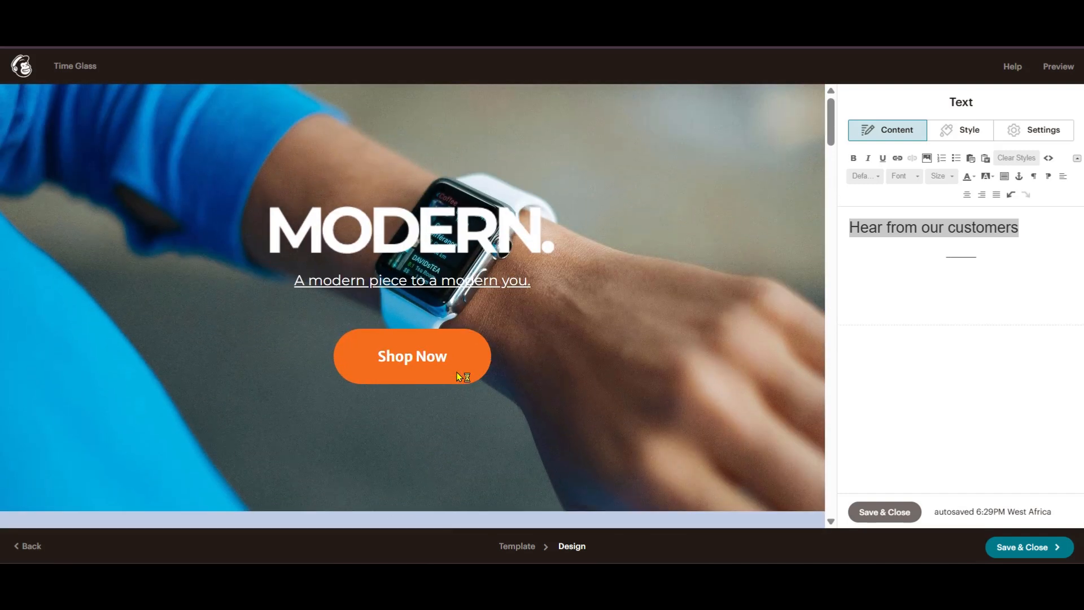
scroll(459, 374, "down", 6)
scroll(452, 374, "down", 15)
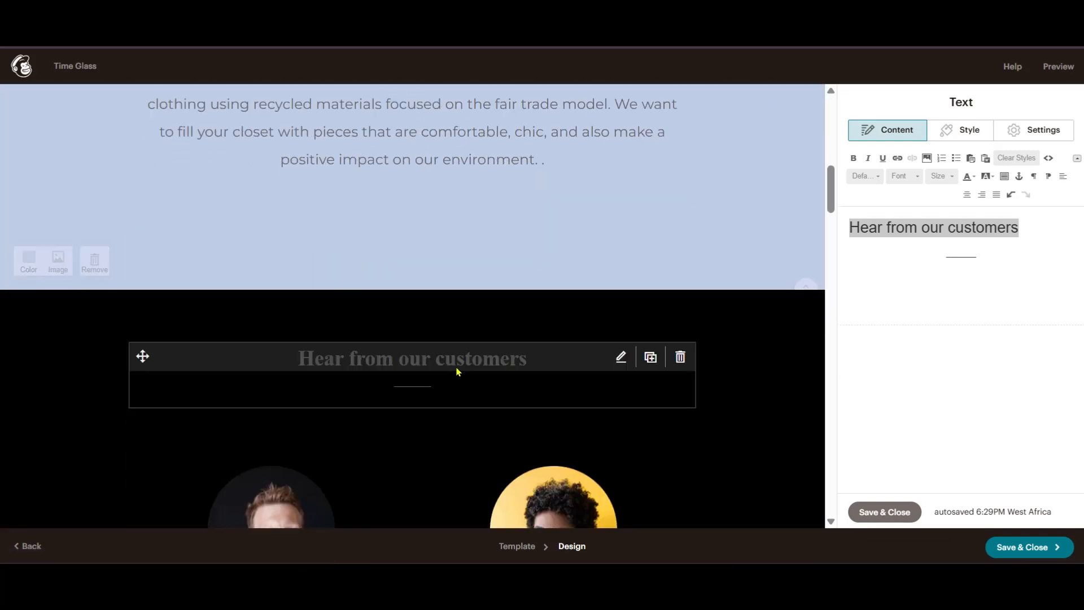
scroll(457, 371, "down", 2)
scroll(451, 364, "up", 2)
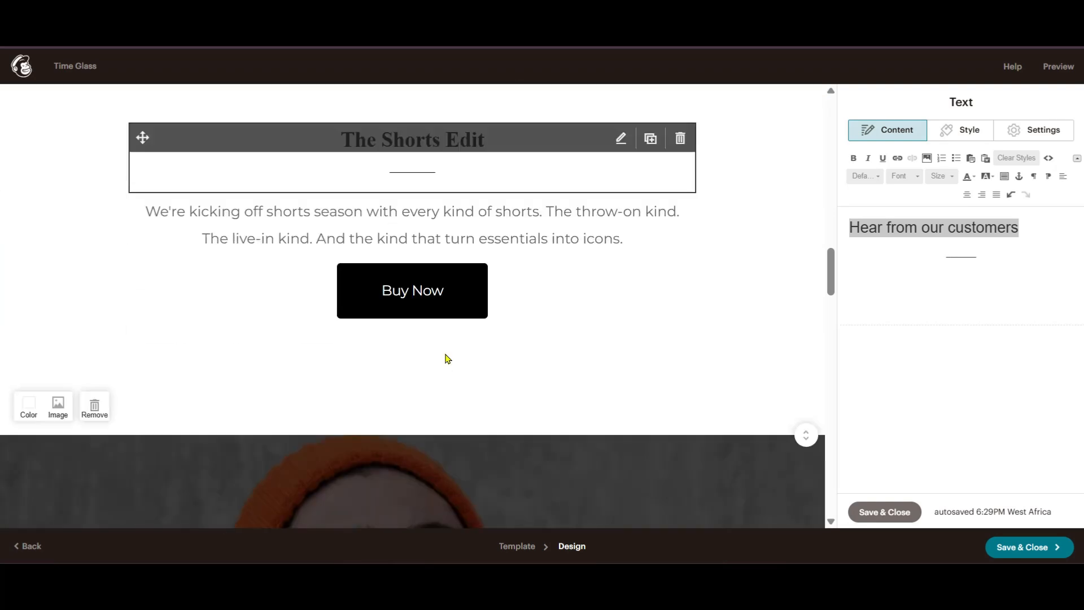
scroll(446, 356, "down", 1)
scroll(707, 358, "down", 10)
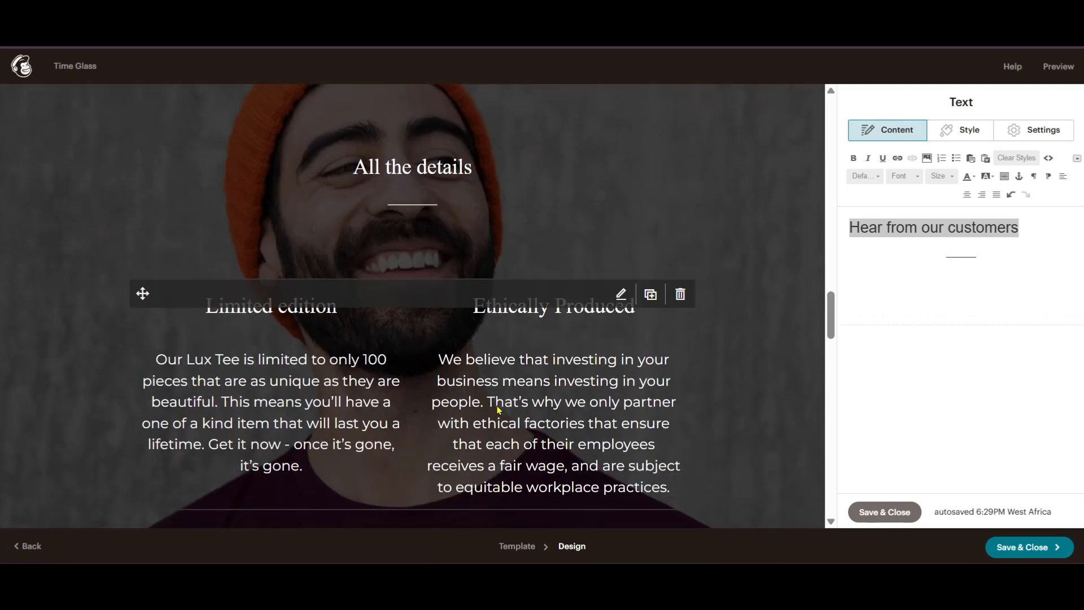
scroll(491, 395, "up", 7)
scroll(479, 355, "down", 7)
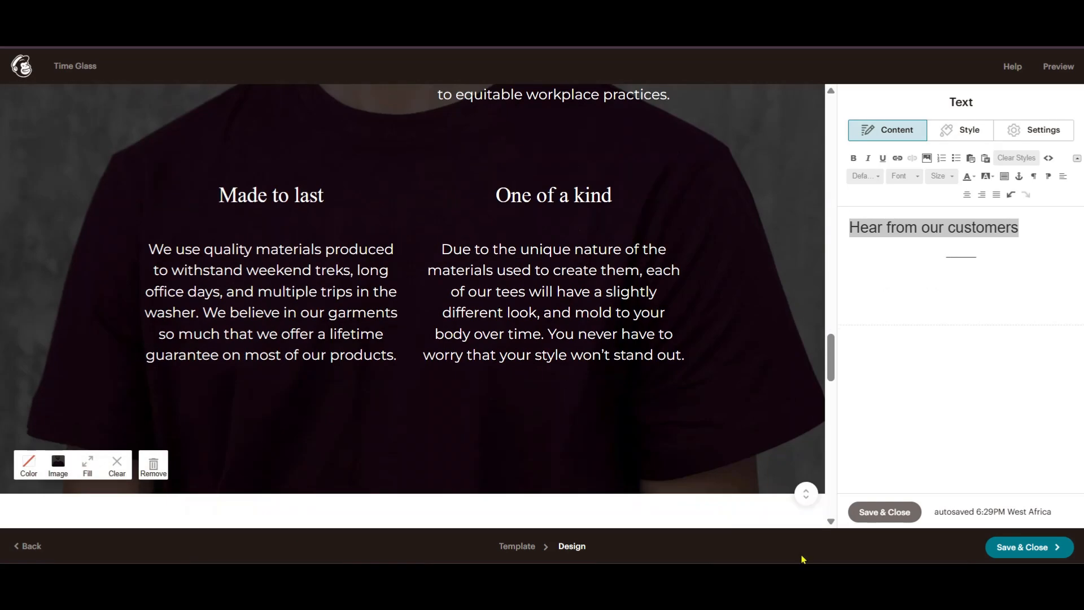
left_click(883, 511)
- Scroll down to The Shorts Edit section with its black Buy Now button
scroll(773, 364, "up", 10)
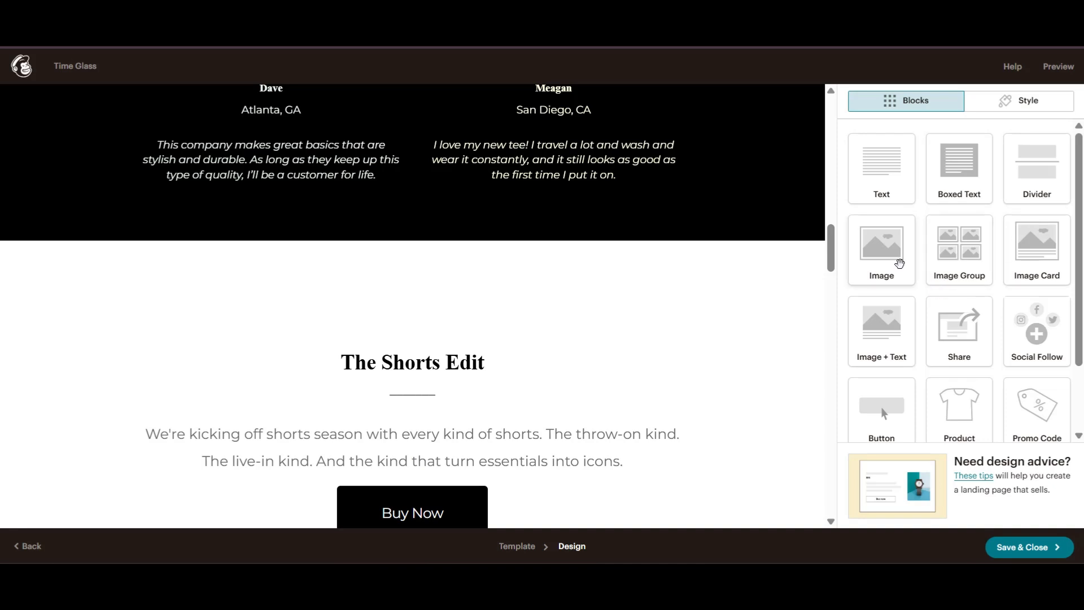
scroll(556, 352, "up", 10)
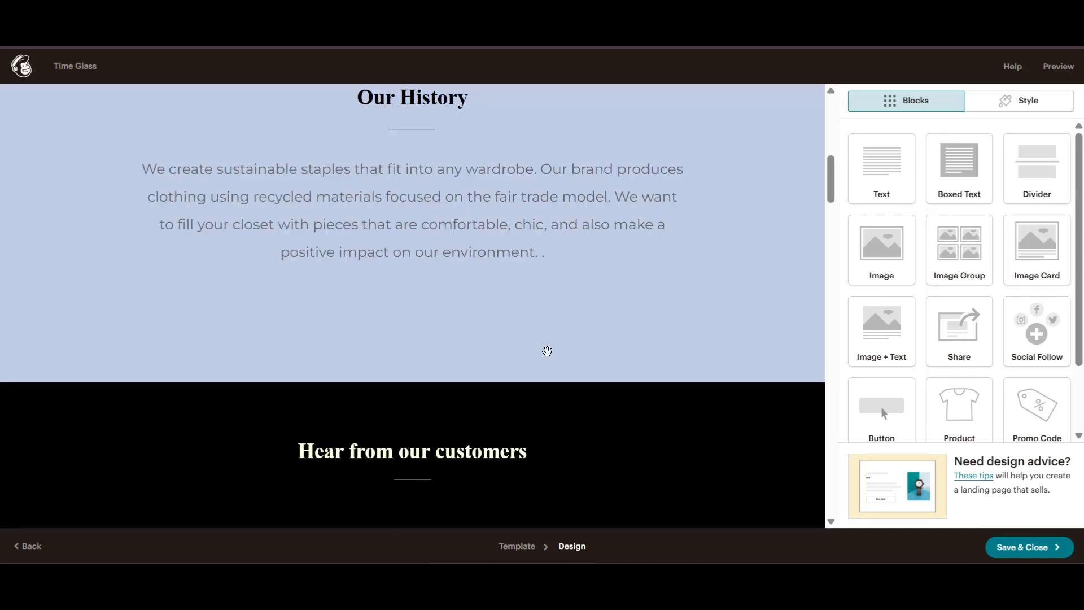
scroll(539, 345, "down", 4)
scroll(533, 339, "up", 4)
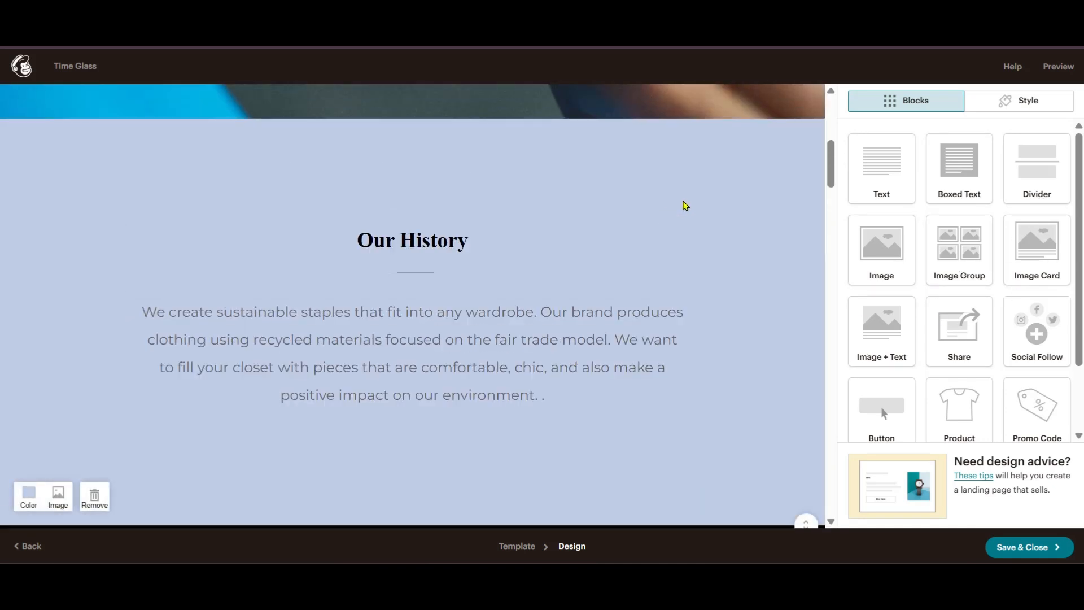
scroll(435, 188, "up", 4)
scroll(520, 280, "down", 4)
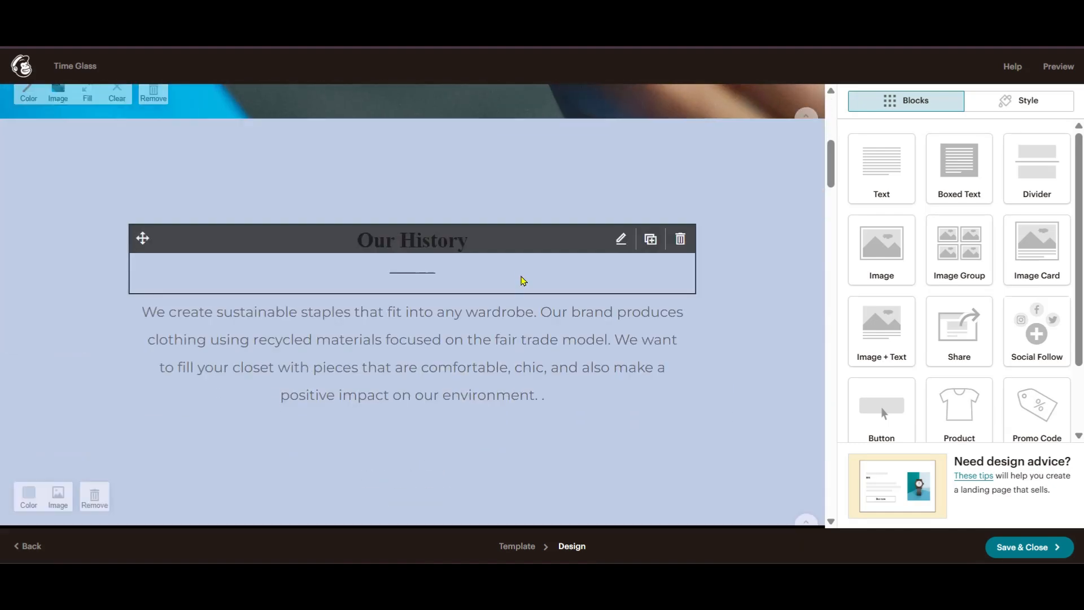
scroll(724, 231, "down", 4)
scroll(711, 247, "up", 4)
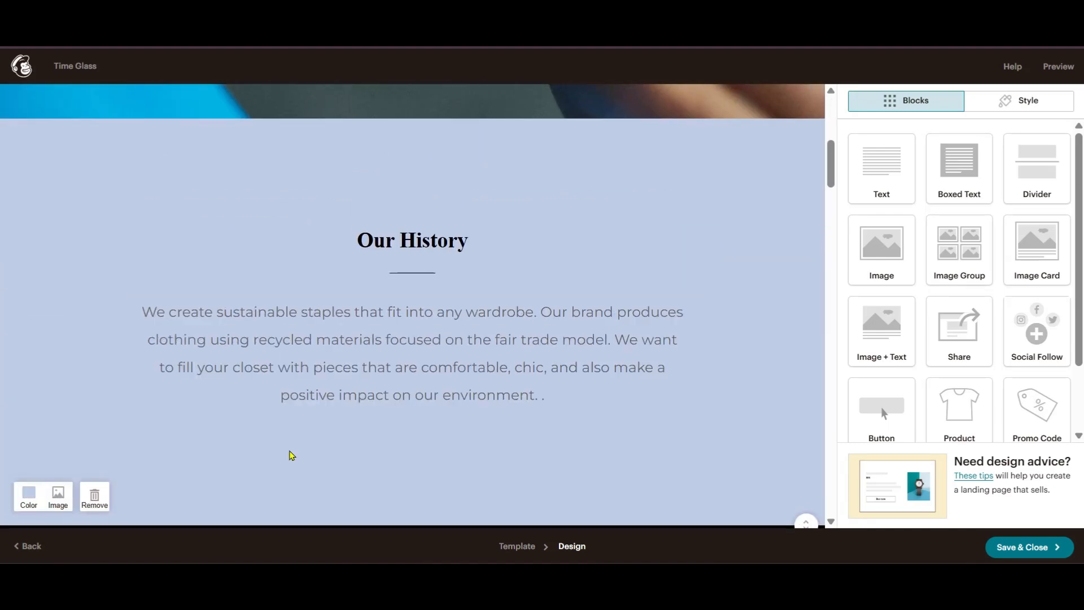
scroll(614, 393, "down", 2)
scroll(614, 393, "down", 8)
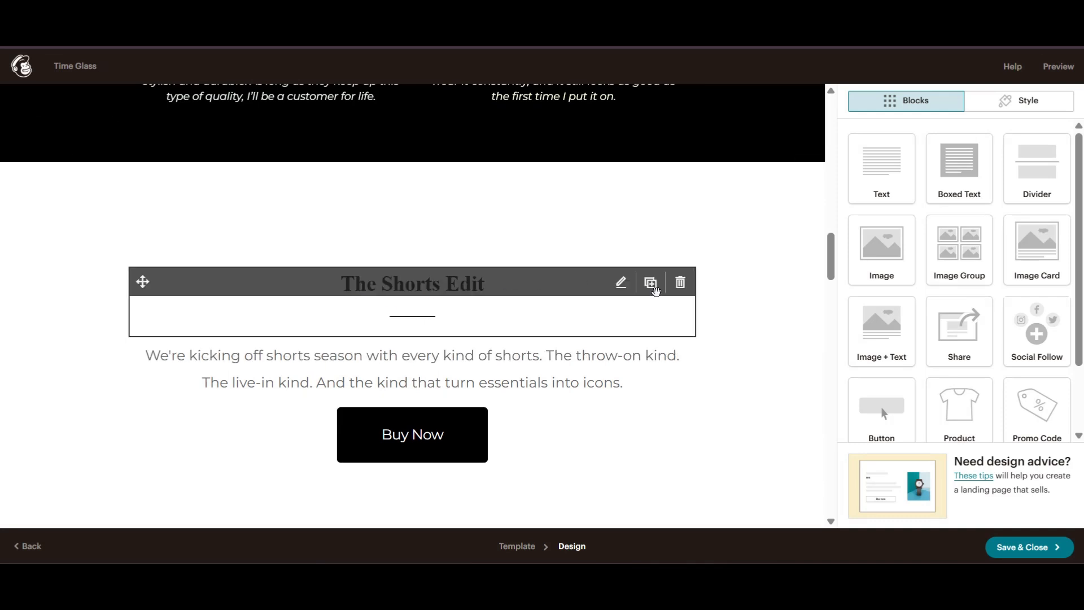
scroll(759, 395, "down", 1)
scroll(733, 367, "down", 2)
scroll(513, 270, "up", 2)
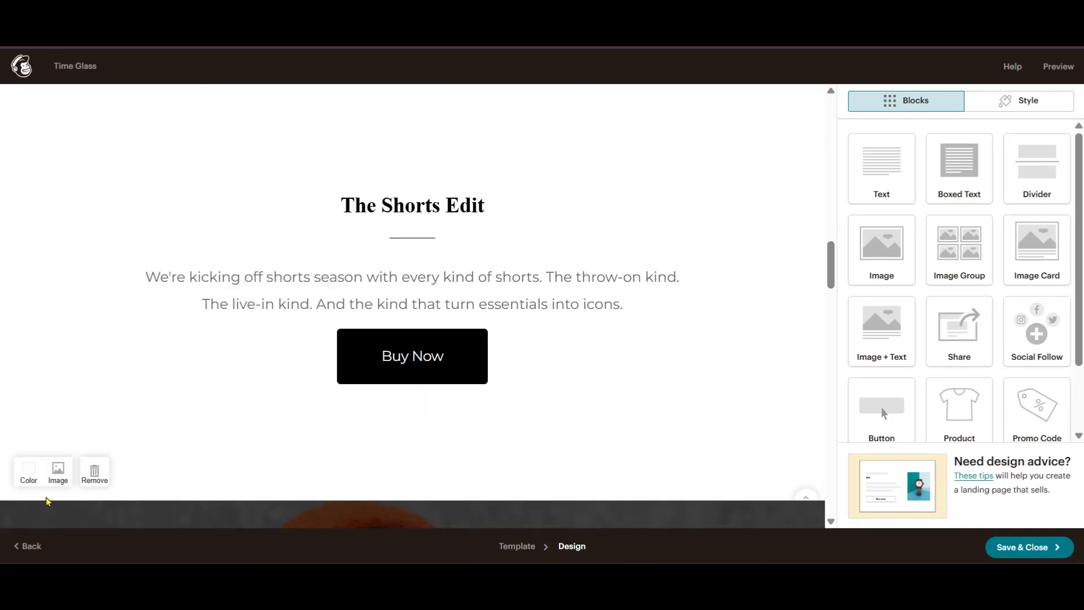
- Set the dark close-up watch photo as the section's background image
left_click(67, 478)
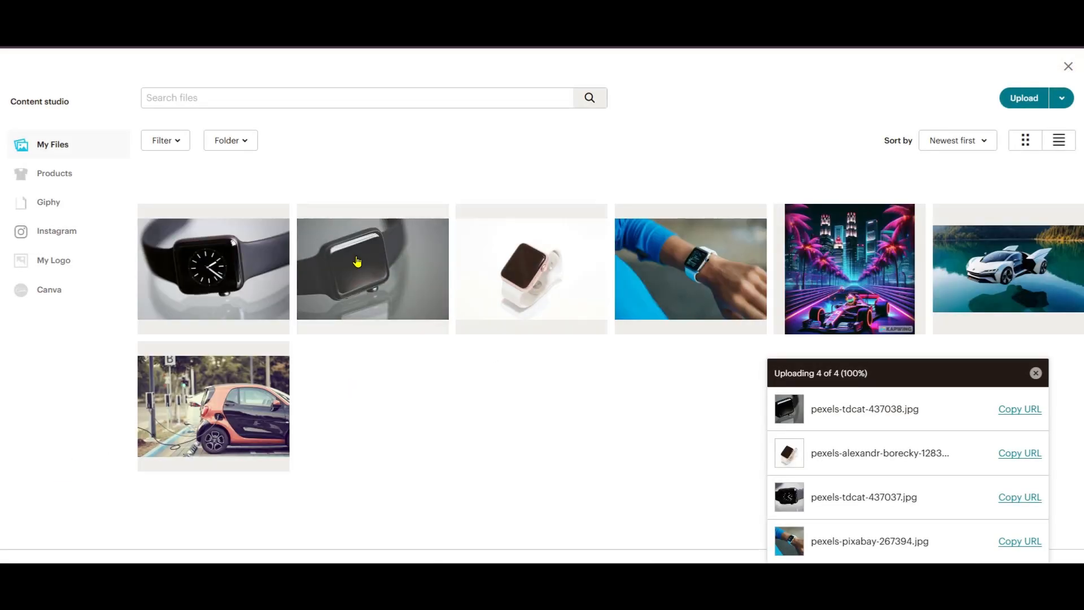
left_click(407, 280)
left_click(1050, 105)
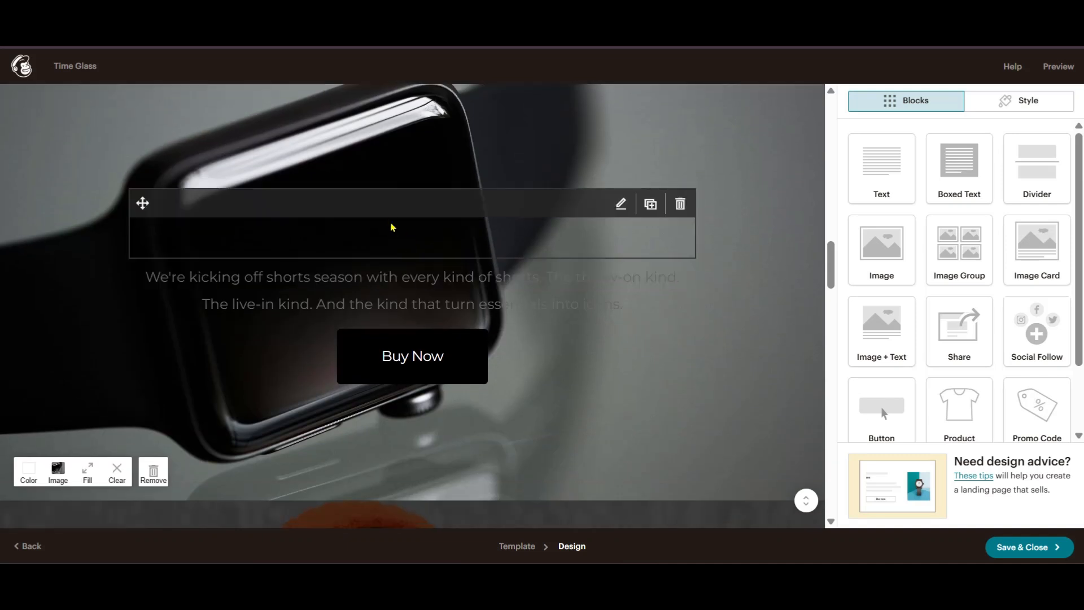
- Retitle the heading 'Premium Quality' in light yellow
left_click(450, 242)
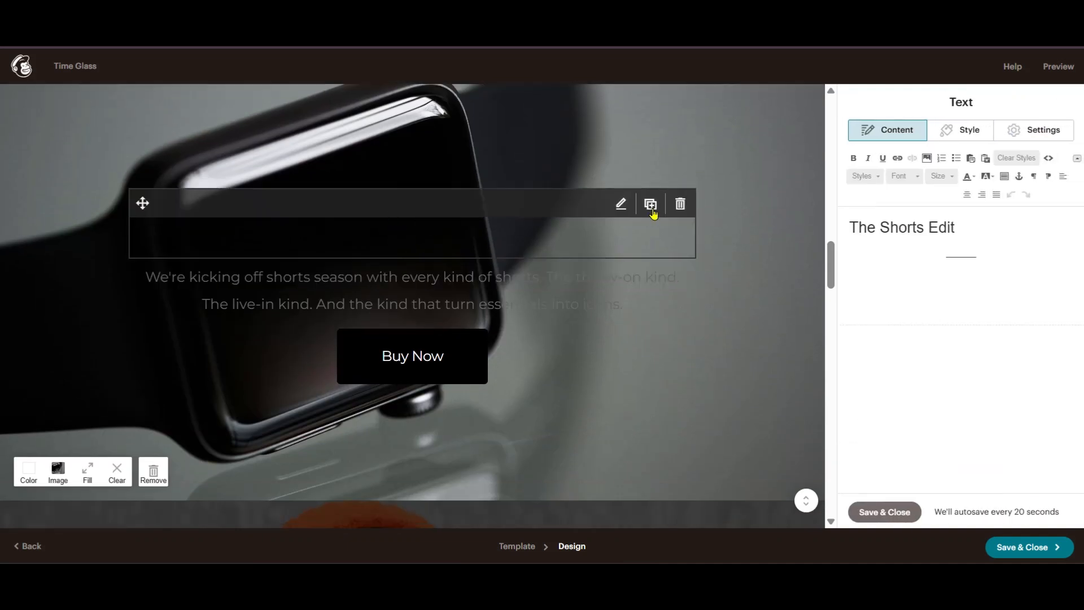
left_click_drag(984, 226, 846, 213)
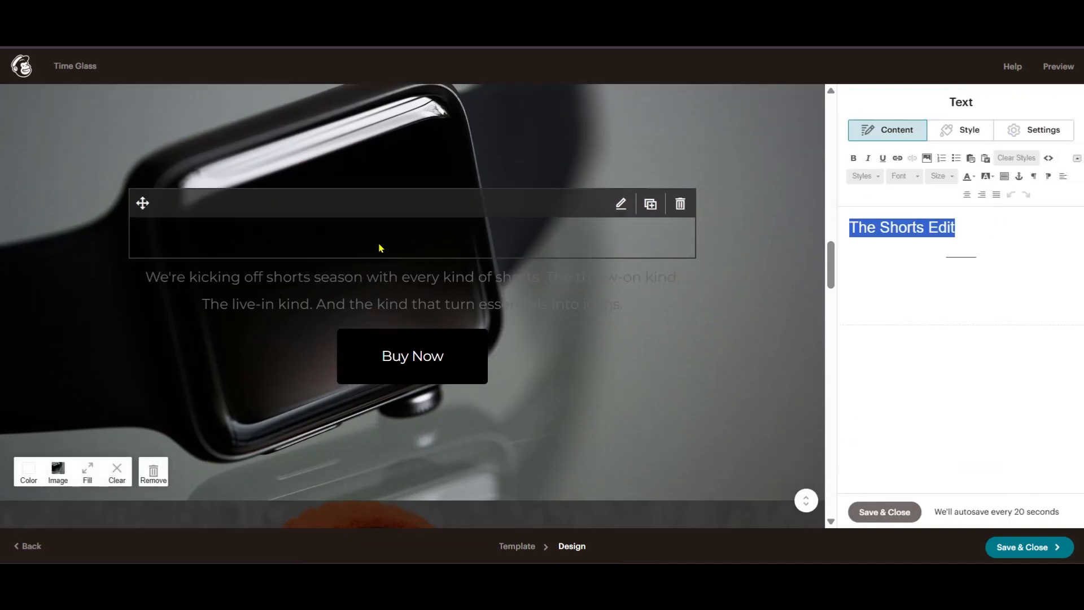
left_click(967, 177)
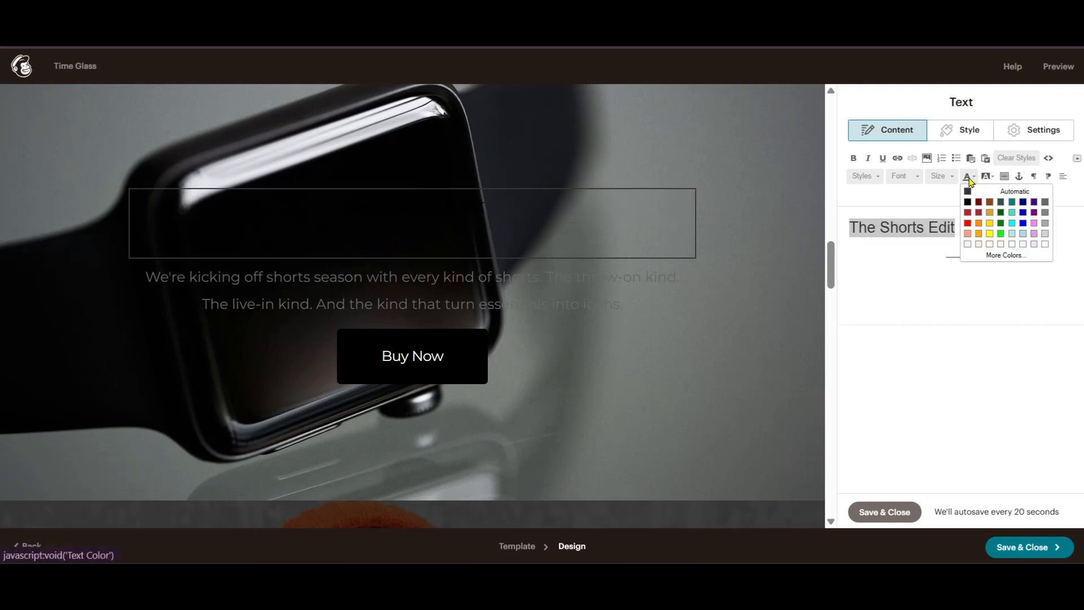
left_click(990, 245)
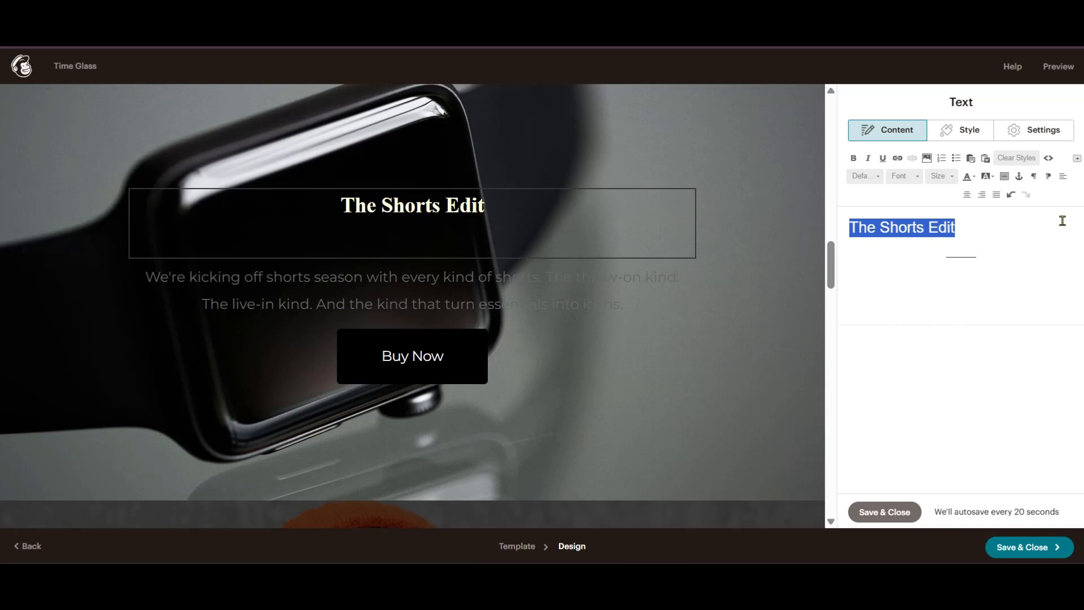
type("Premium")
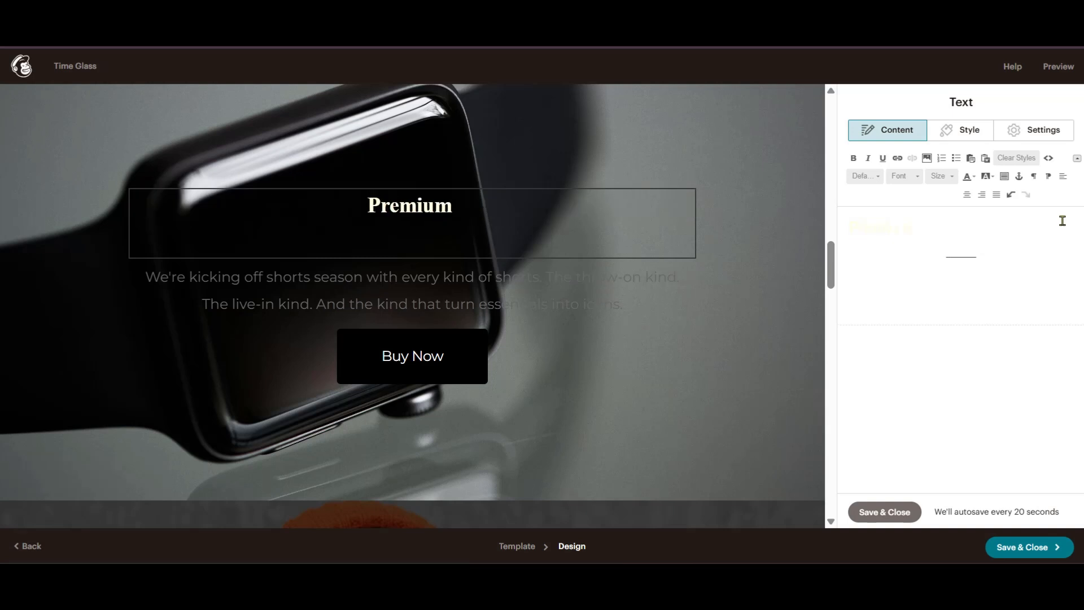
type(" Quality")
- Make the section's paragraph text light yellow
left_click(621, 277)
left_click_drag(902, 266, 826, 229)
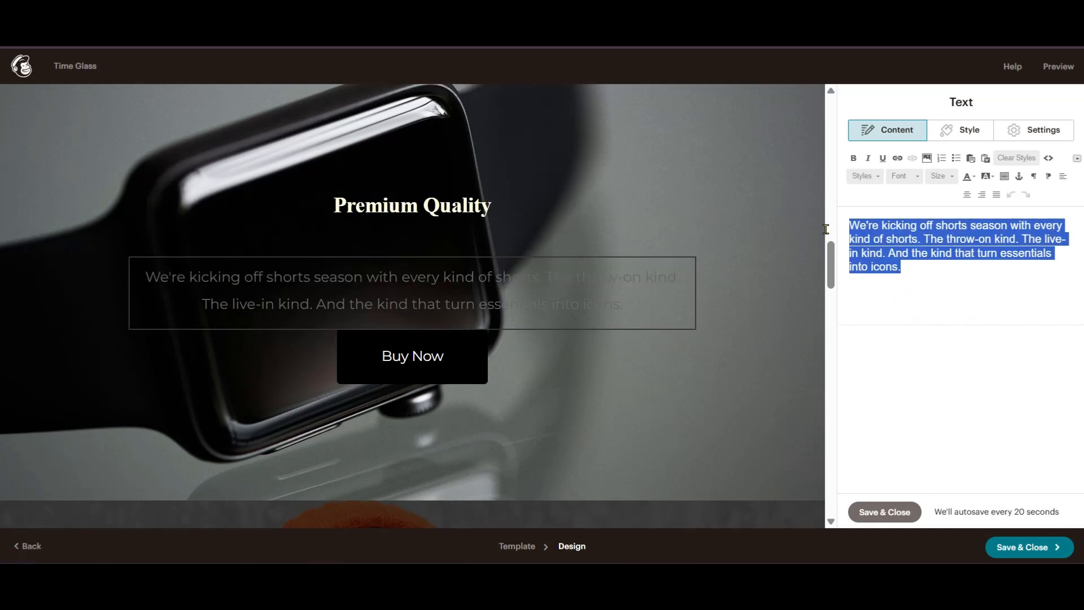
left_click(969, 177)
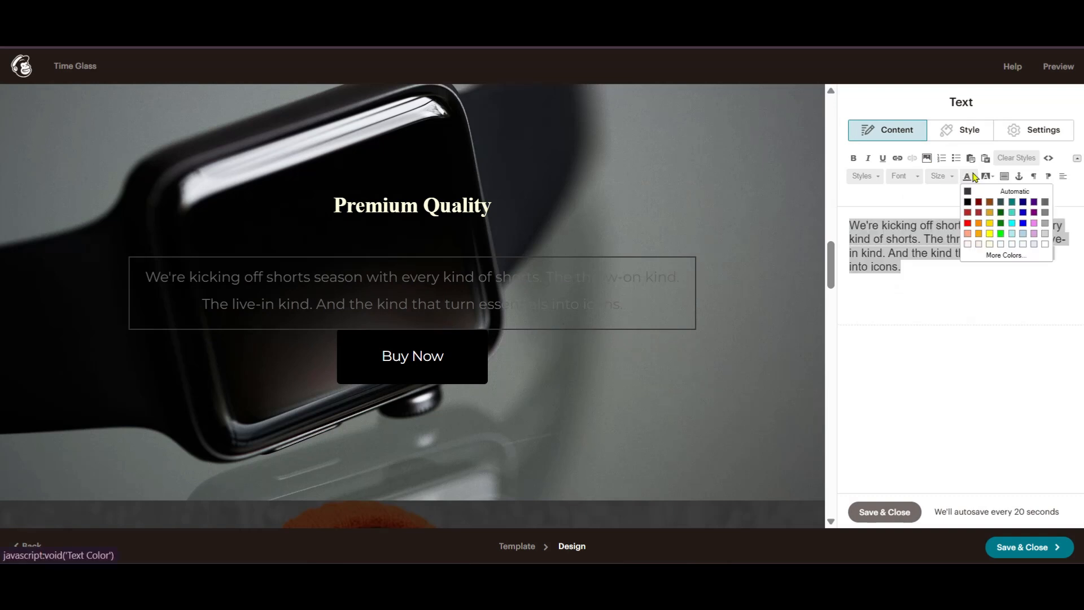
left_click(991, 244)
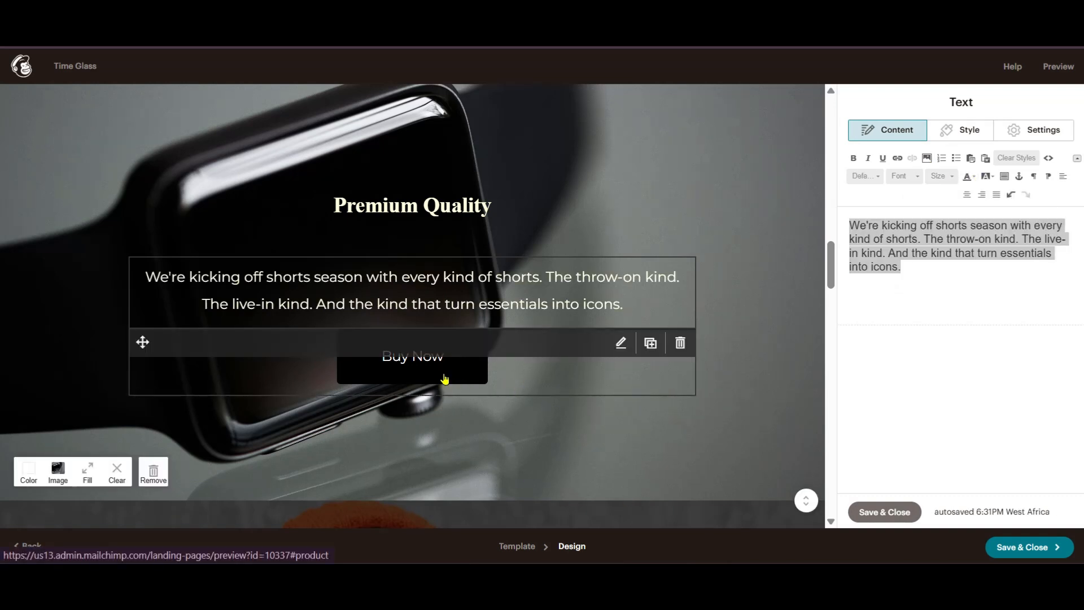
- Set the Buy Now button background to orange #e28e20
left_click(621, 344)
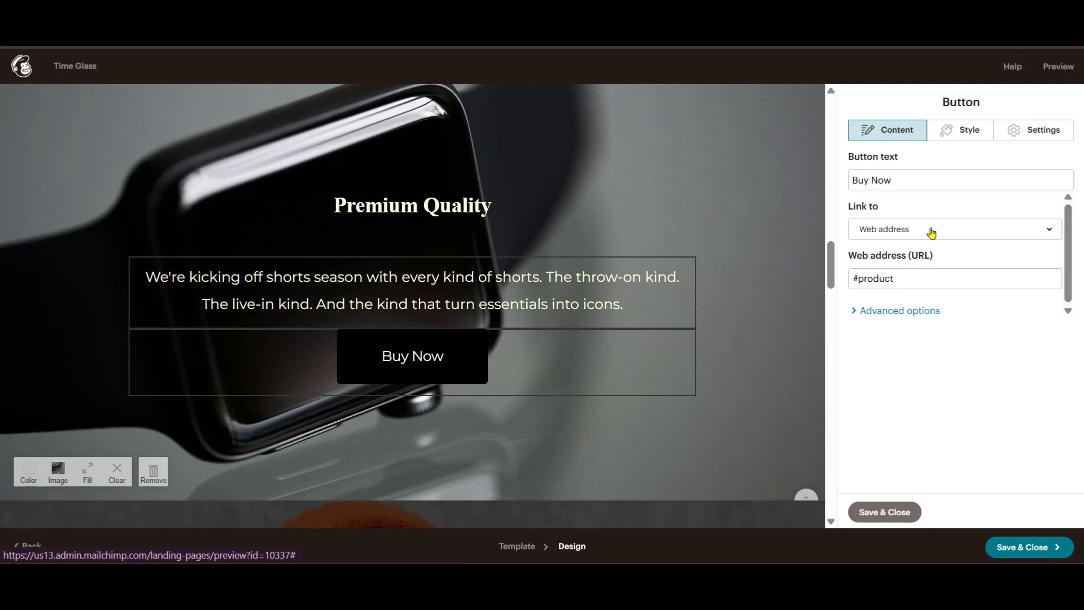
left_click(963, 131)
scroll(890, 388, "down", 3)
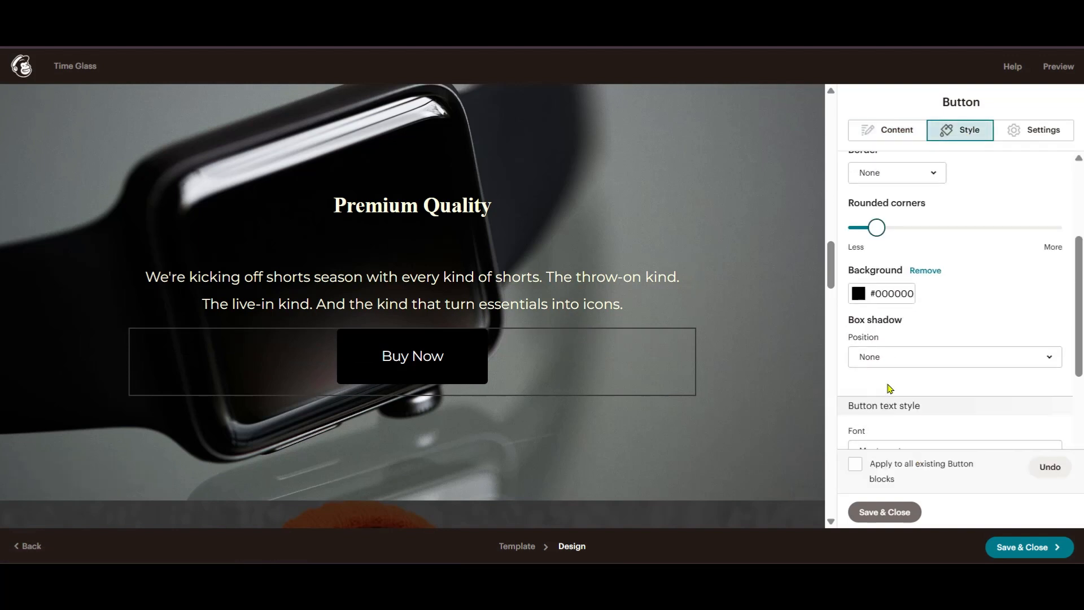
left_click(857, 295)
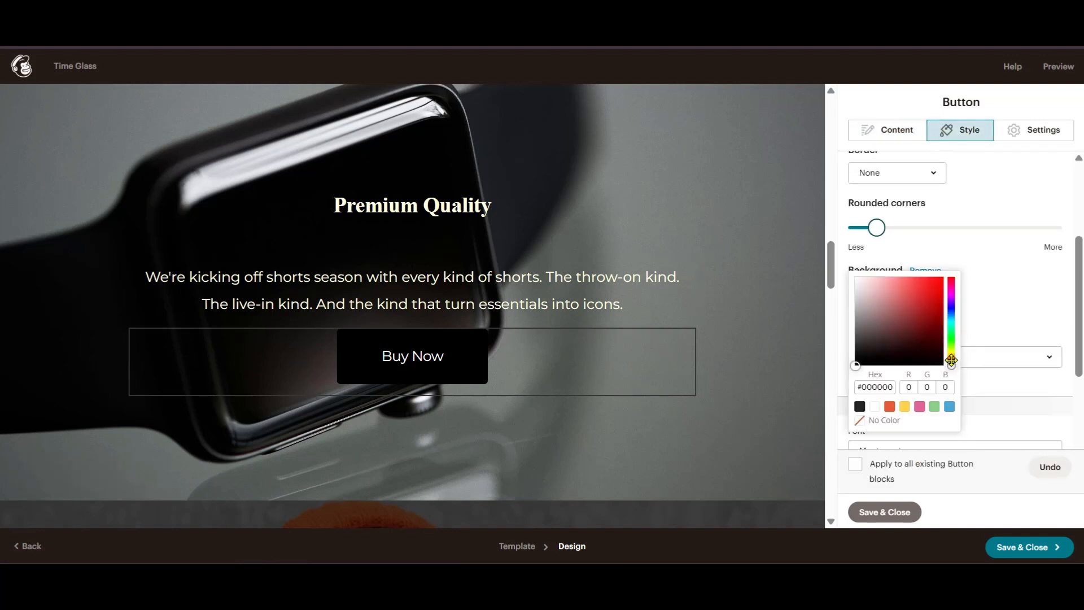
left_click_drag(951, 360, 950, 352)
left_click_drag(858, 365, 933, 286)
left_click(890, 238)
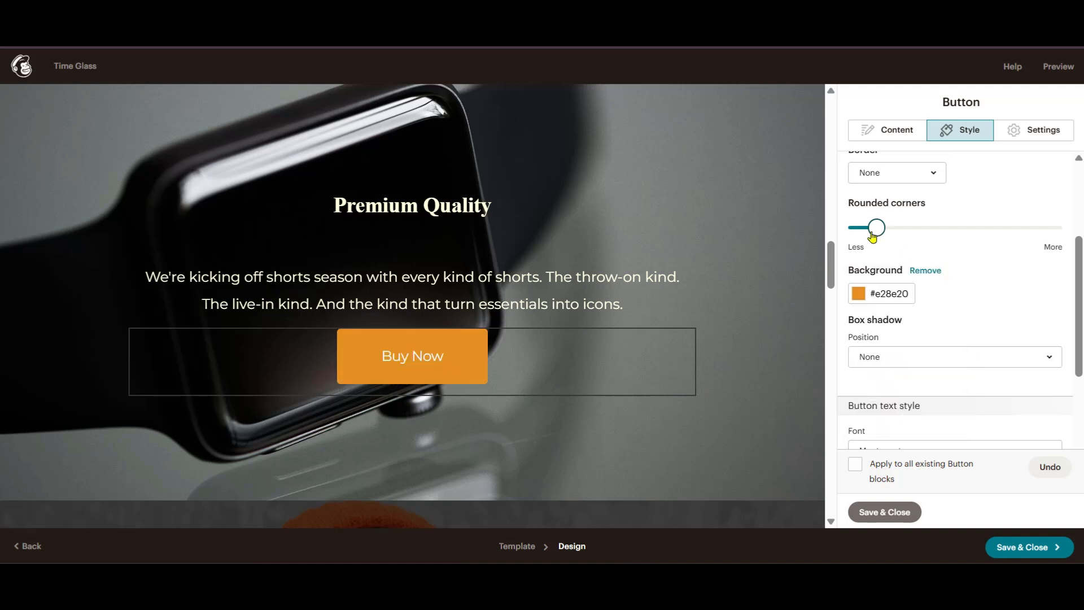
- Give the Buy Now button fully rounded, pill-shaped corners
left_click_drag(872, 236, 1070, 223)
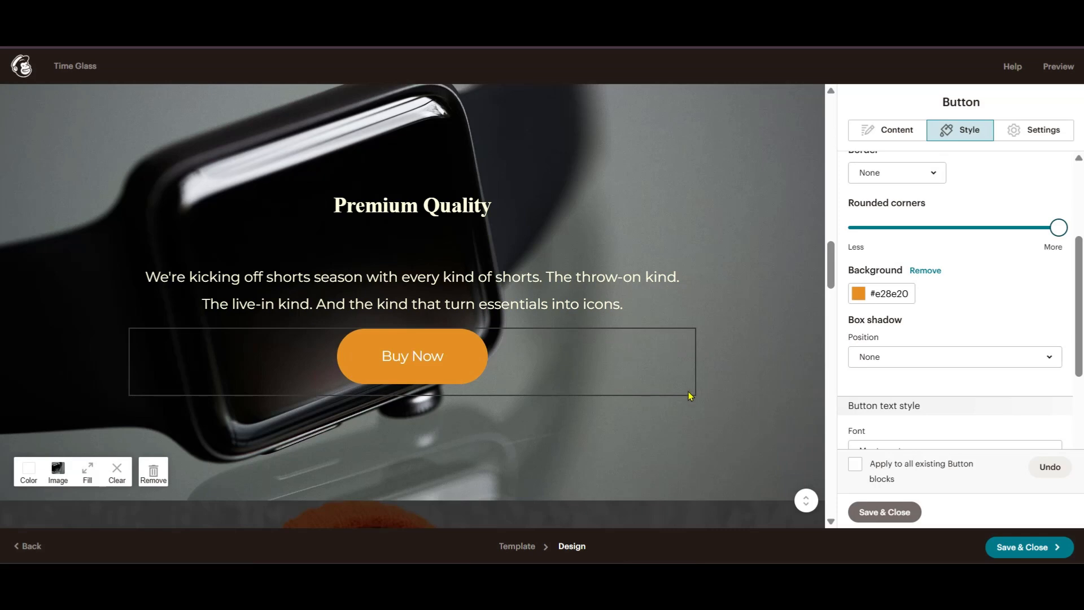
scroll(666, 299, "up", 15)
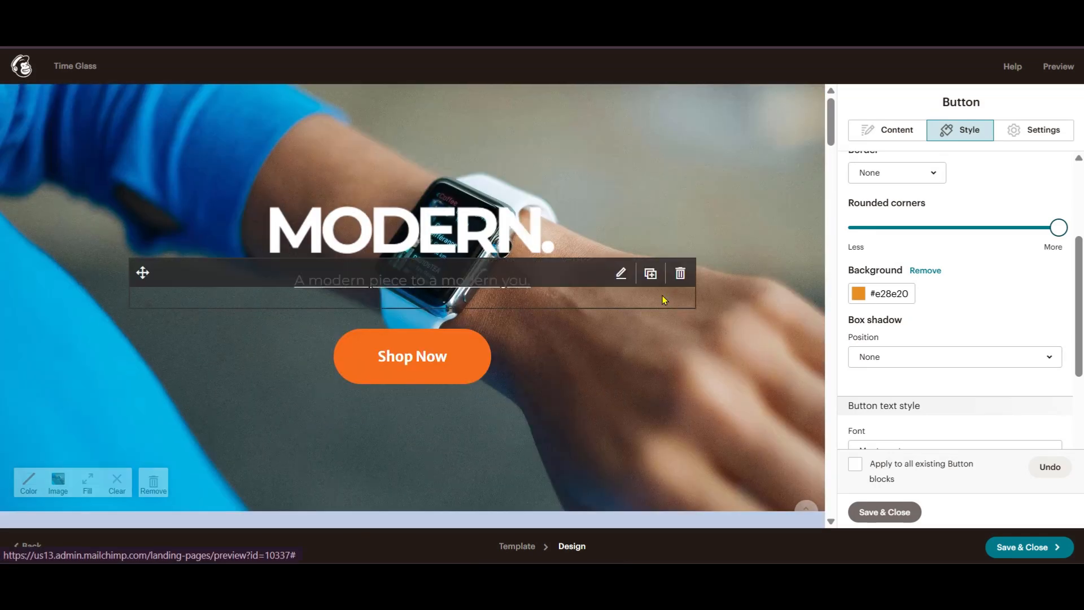
scroll(664, 301, "down", 15)
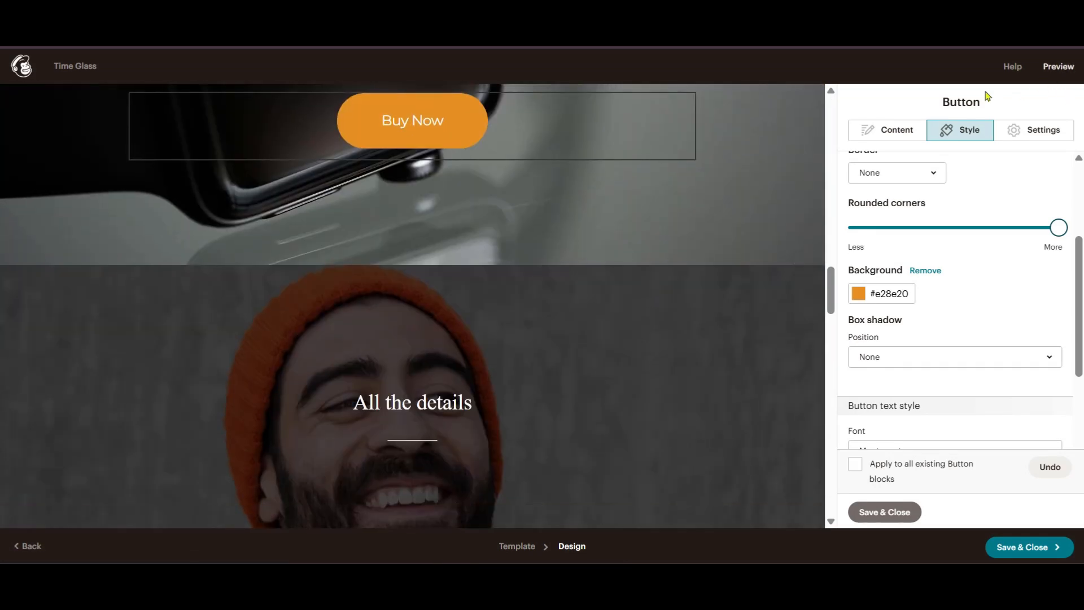
left_click(1060, 67)
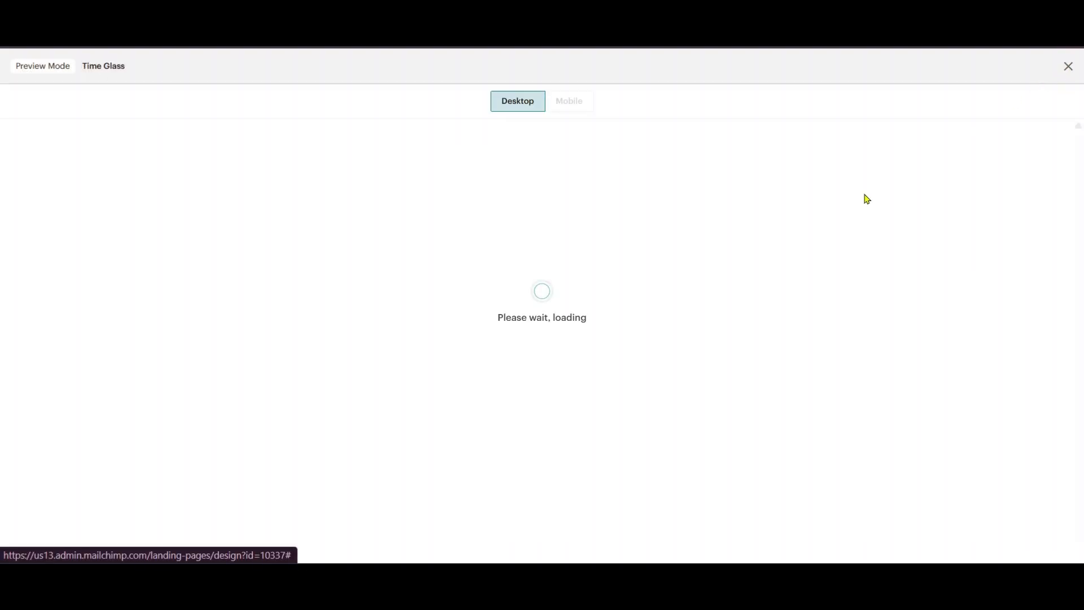
scroll(851, 286, "down", 4)
scroll(853, 276, "down", 10)
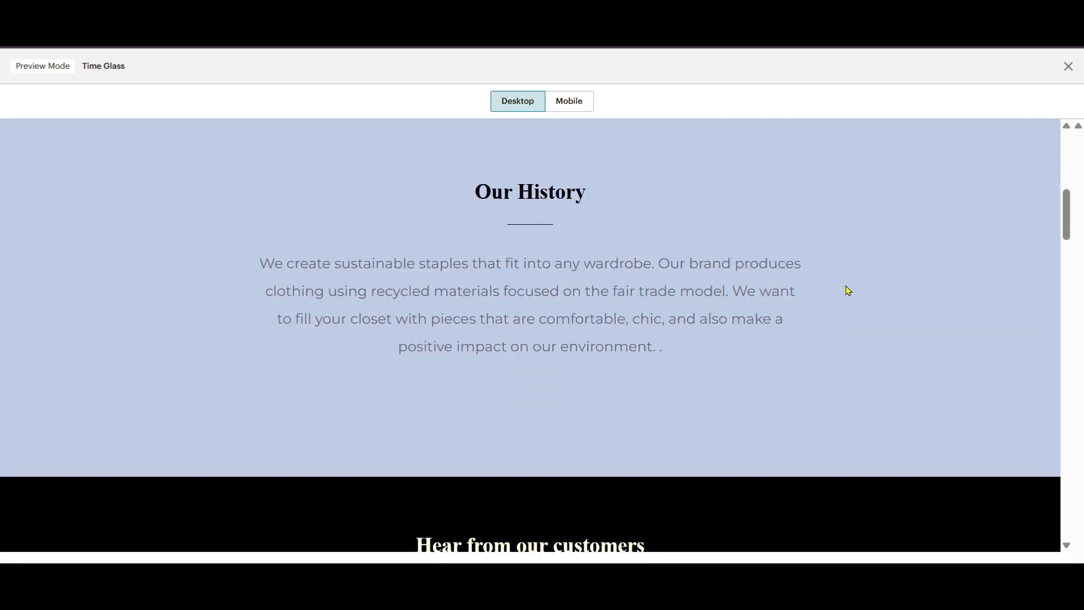
scroll(848, 273, "down", 8)
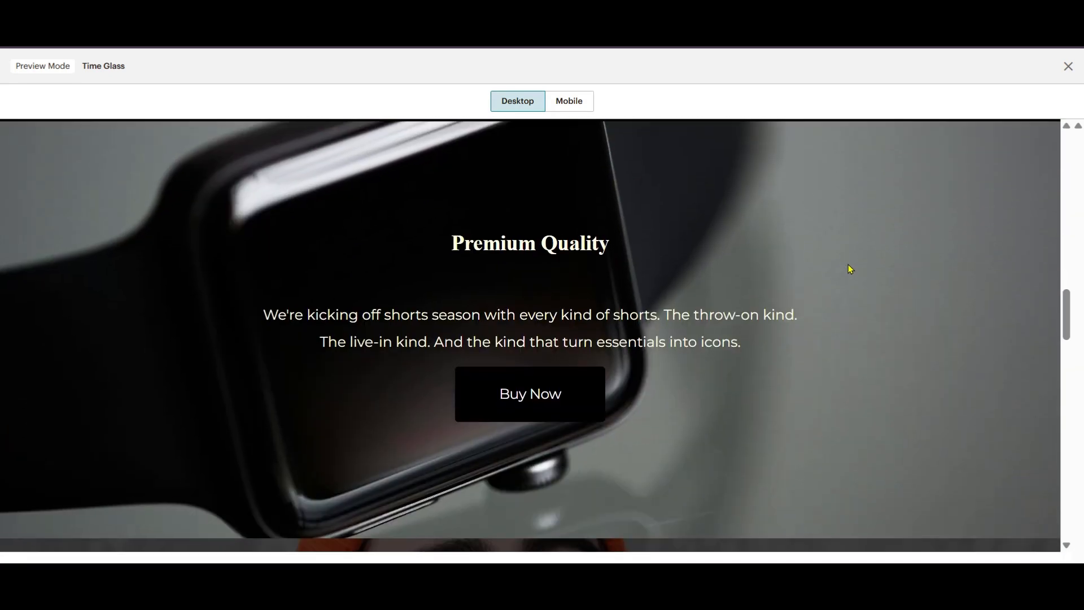
scroll(846, 272, "down", 3)
scroll(847, 272, "down", 5)
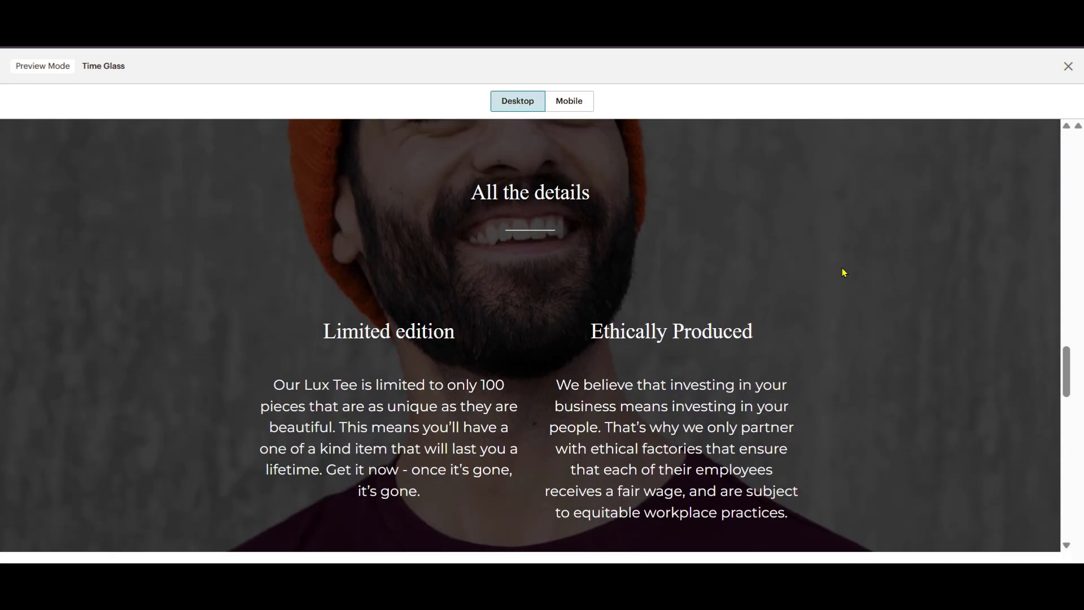
scroll(844, 273, "up", 10)
scroll(845, 271, "down", 4)
scroll(843, 268, "up", 5)
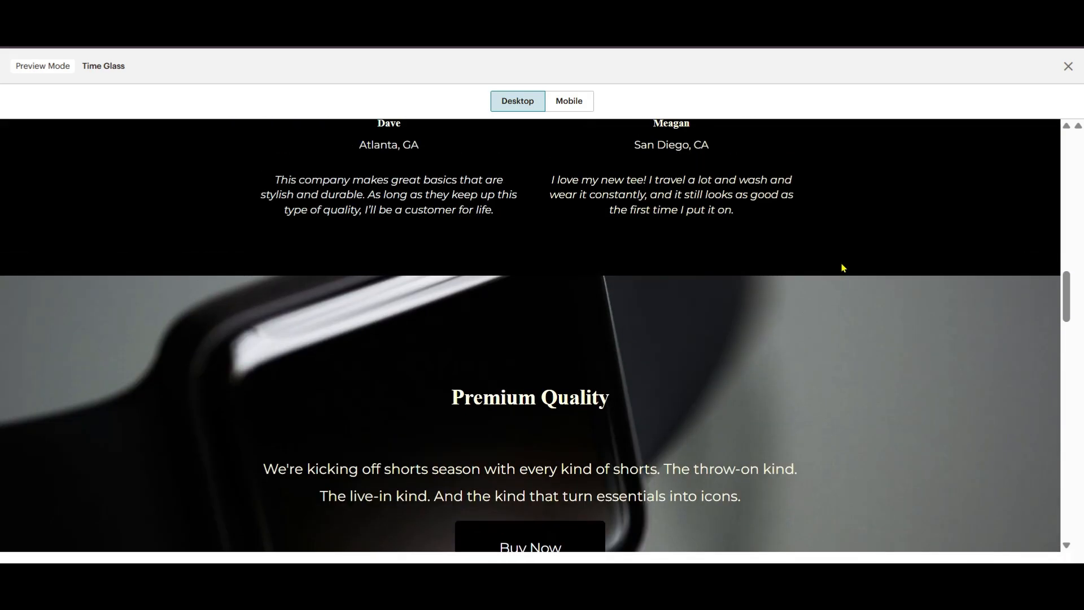
scroll(843, 267, "down", 4)
scroll(842, 266, "up", 15)
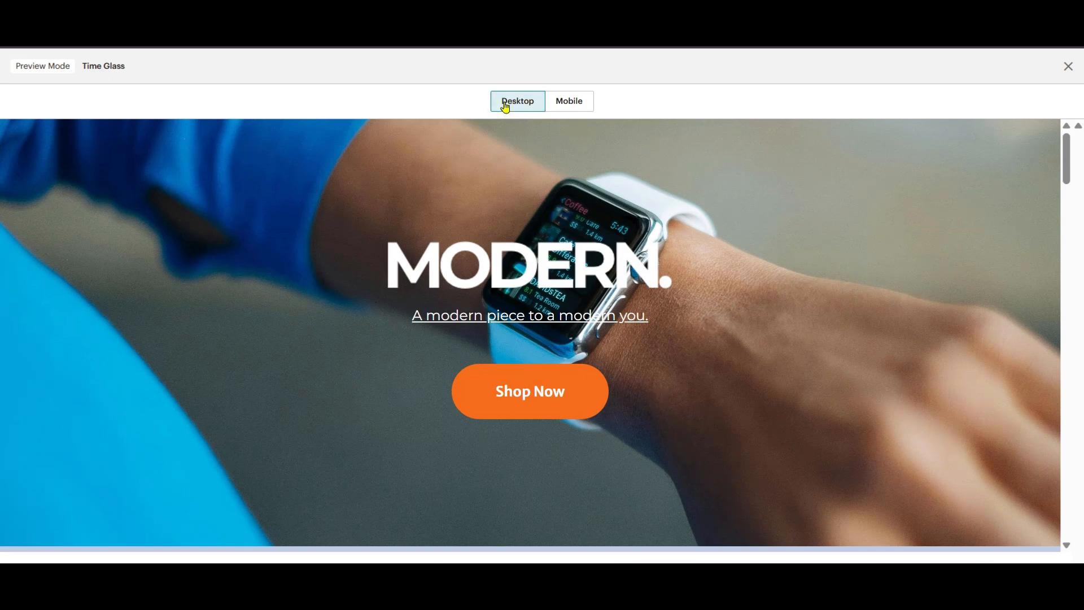
left_click(566, 102)
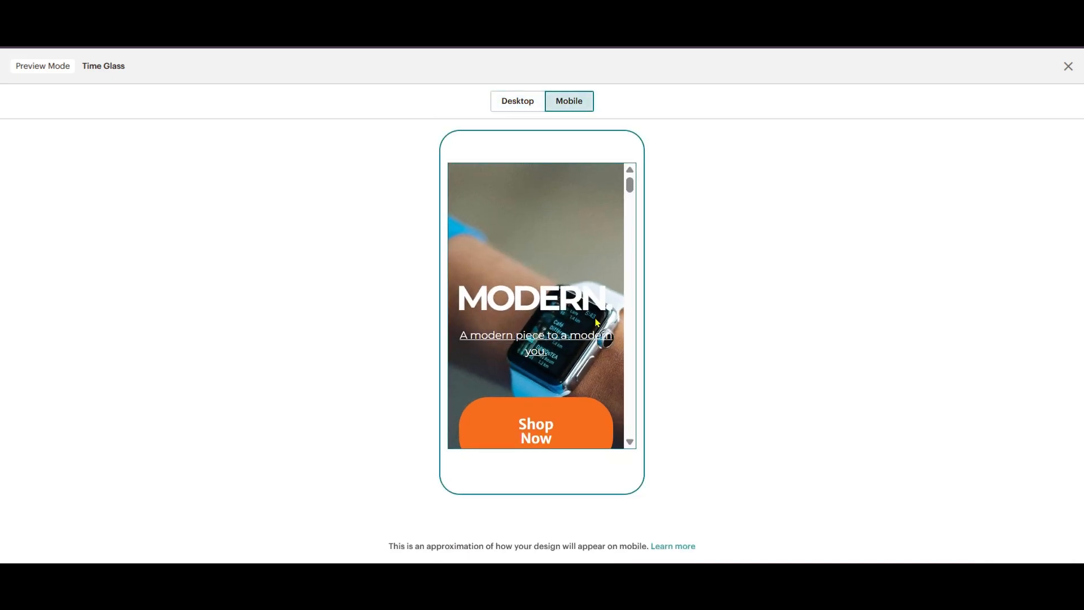
scroll(595, 308, "down", 5)
scroll(595, 293, "down", 15)
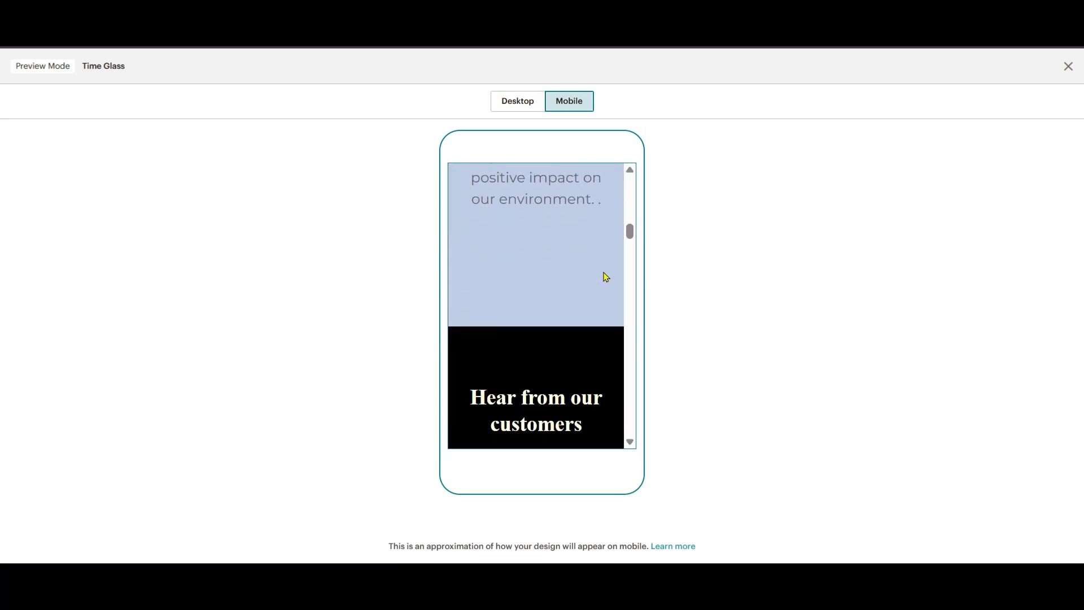
scroll(603, 277, "down", 12)
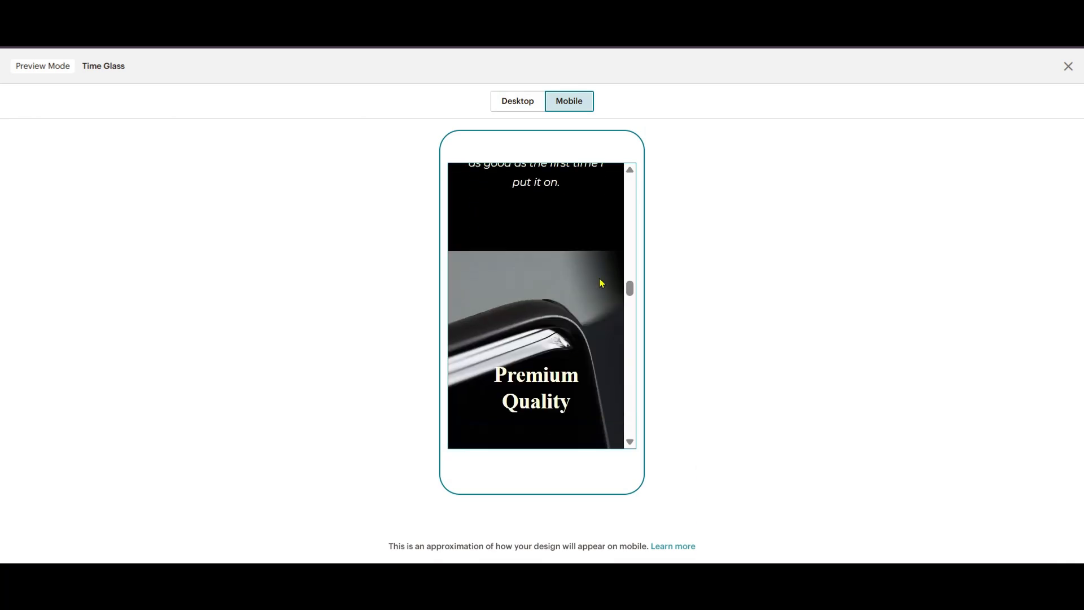
scroll(600, 288, "up", 3)
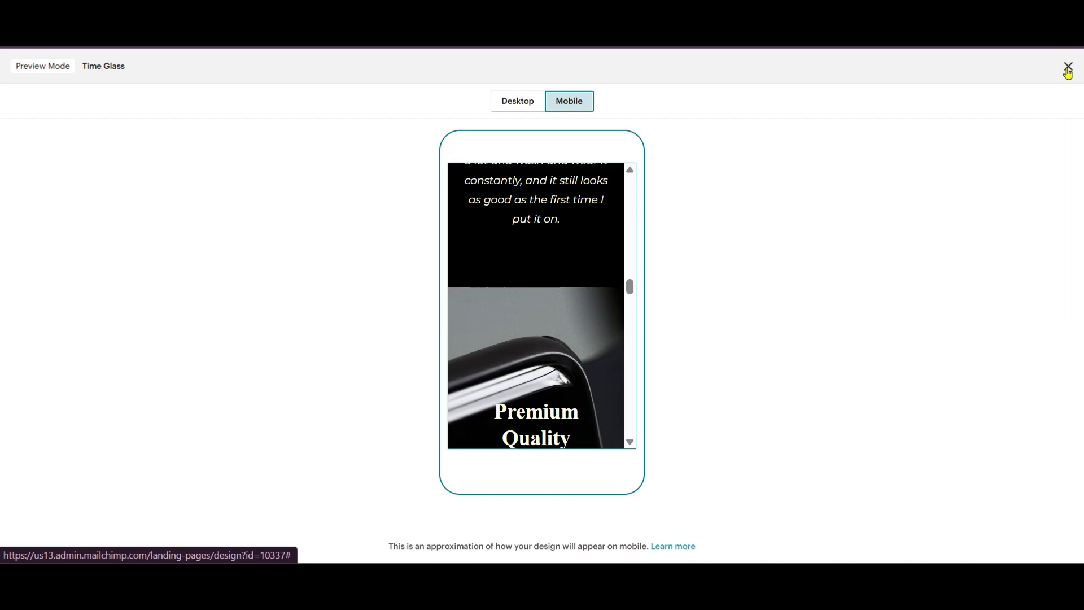
left_click(1067, 68)
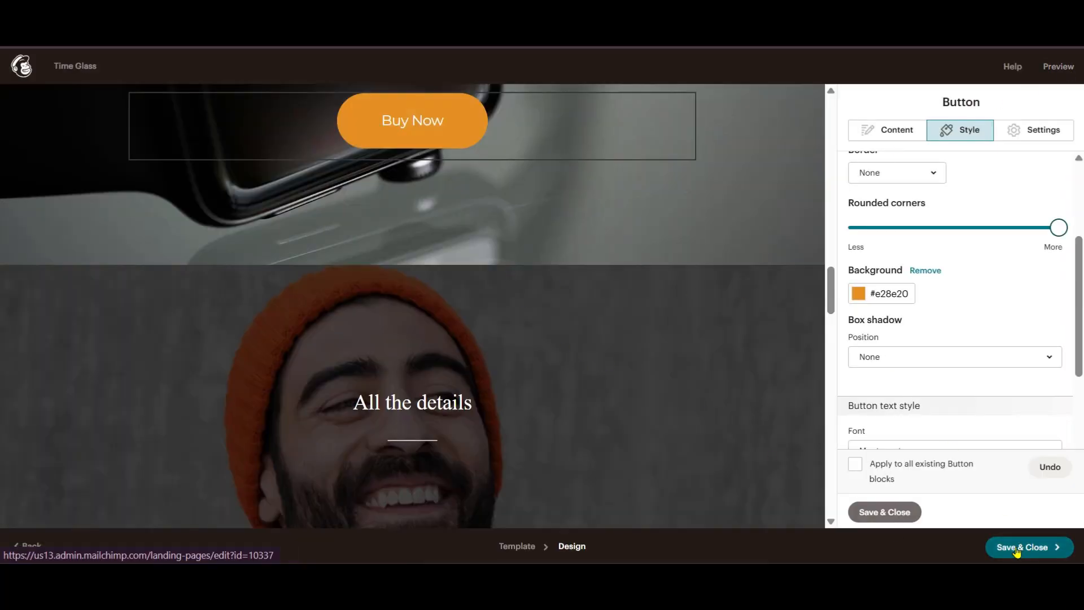
- Save the design and publish the Time Glass landing page to its mailchi.mp URL
left_click(1021, 551)
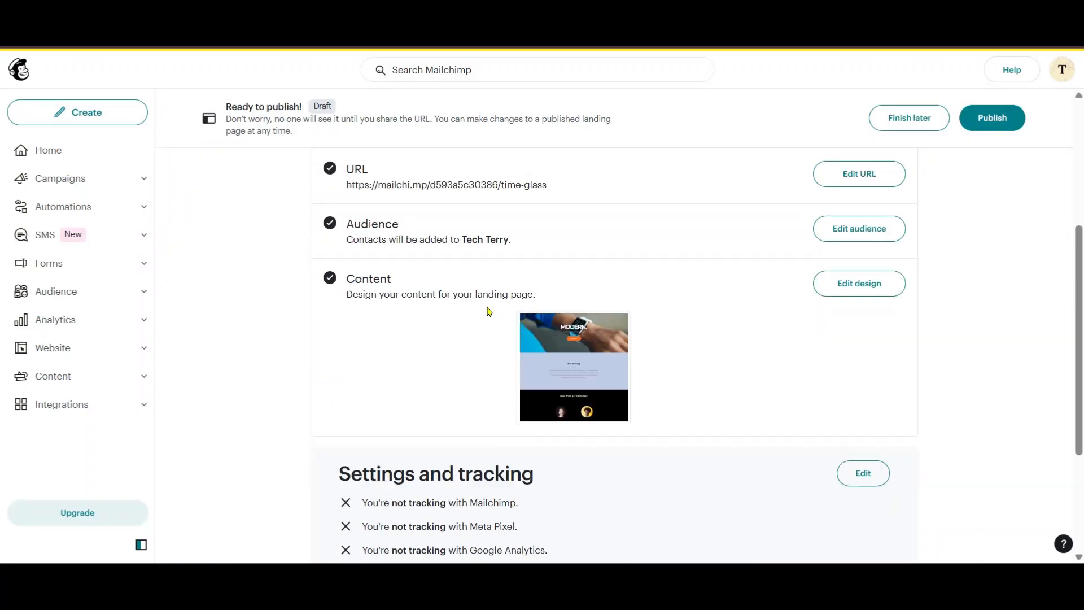
scroll(486, 307, "down", 4)
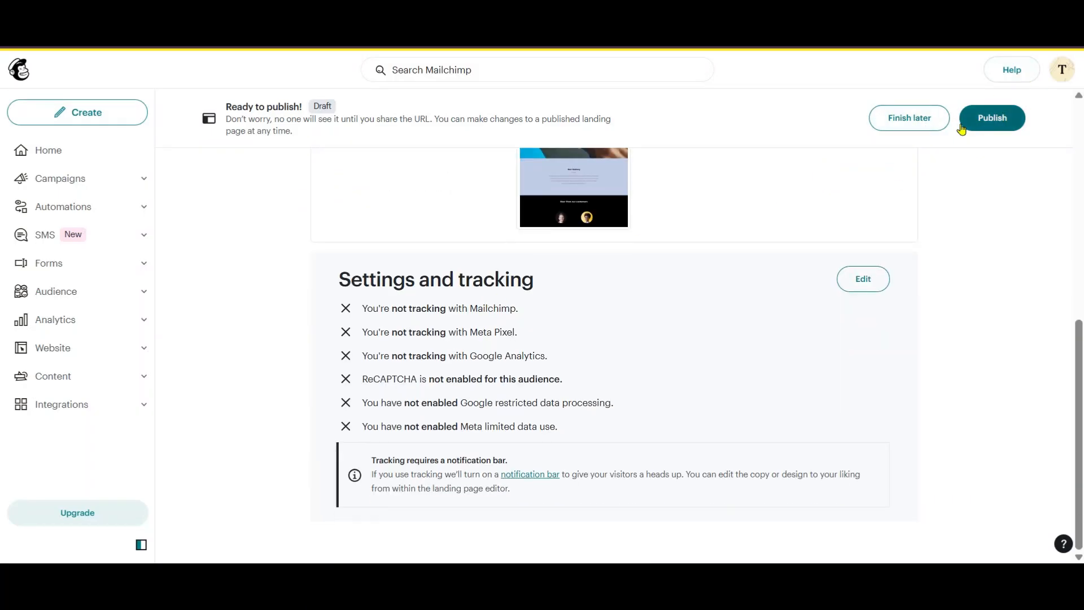
left_click(992, 119)
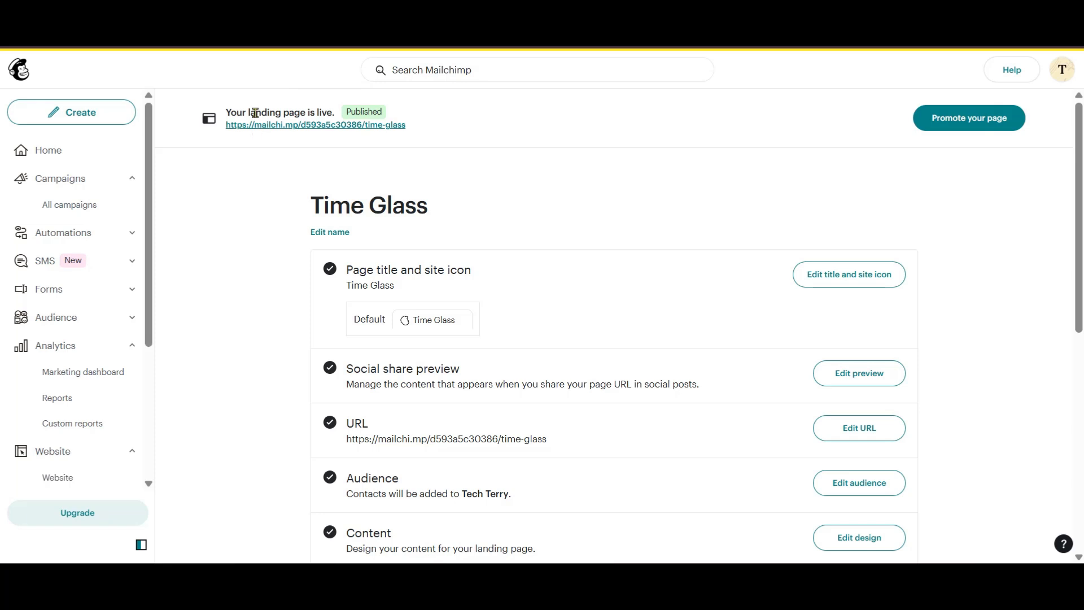